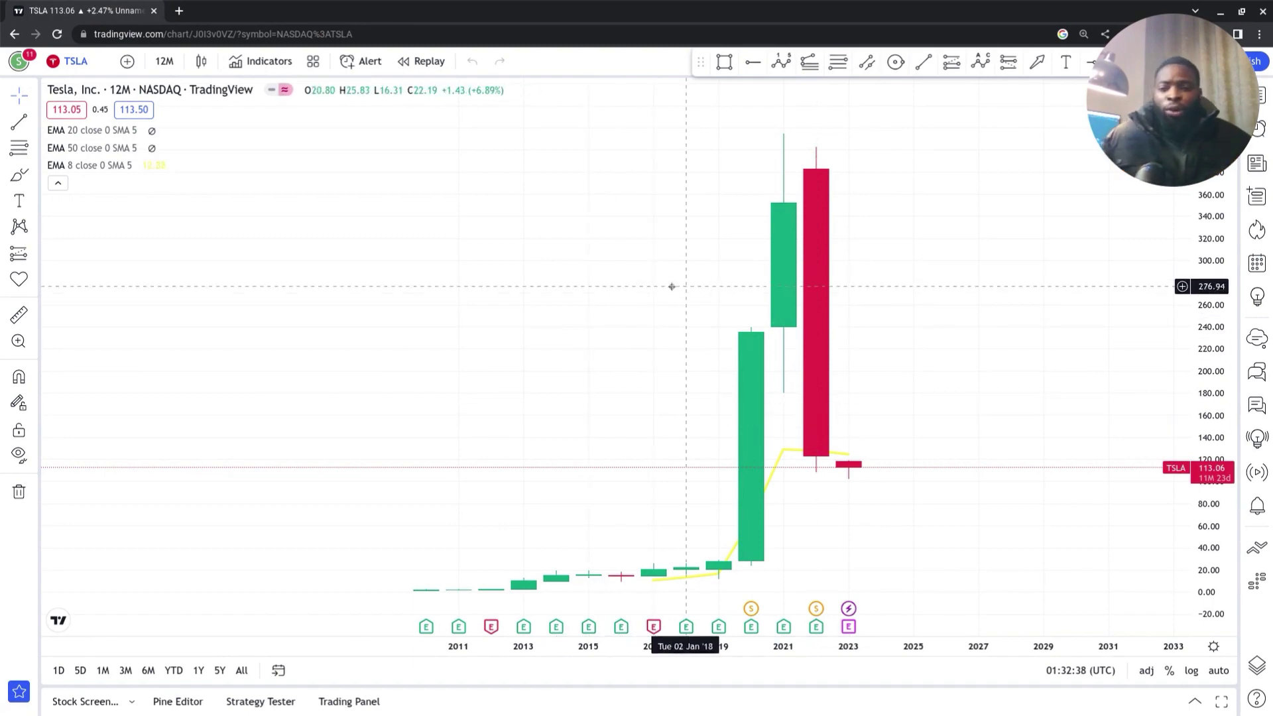
- Draw a rising five-wave Elliott impulse in the blank space before the candles, from about 63 through 187, 113, 317 and 234 to a peak
{"action": "left_click_drag", "start_coordinate": [689, 317], "coordinate": [554, 297]}
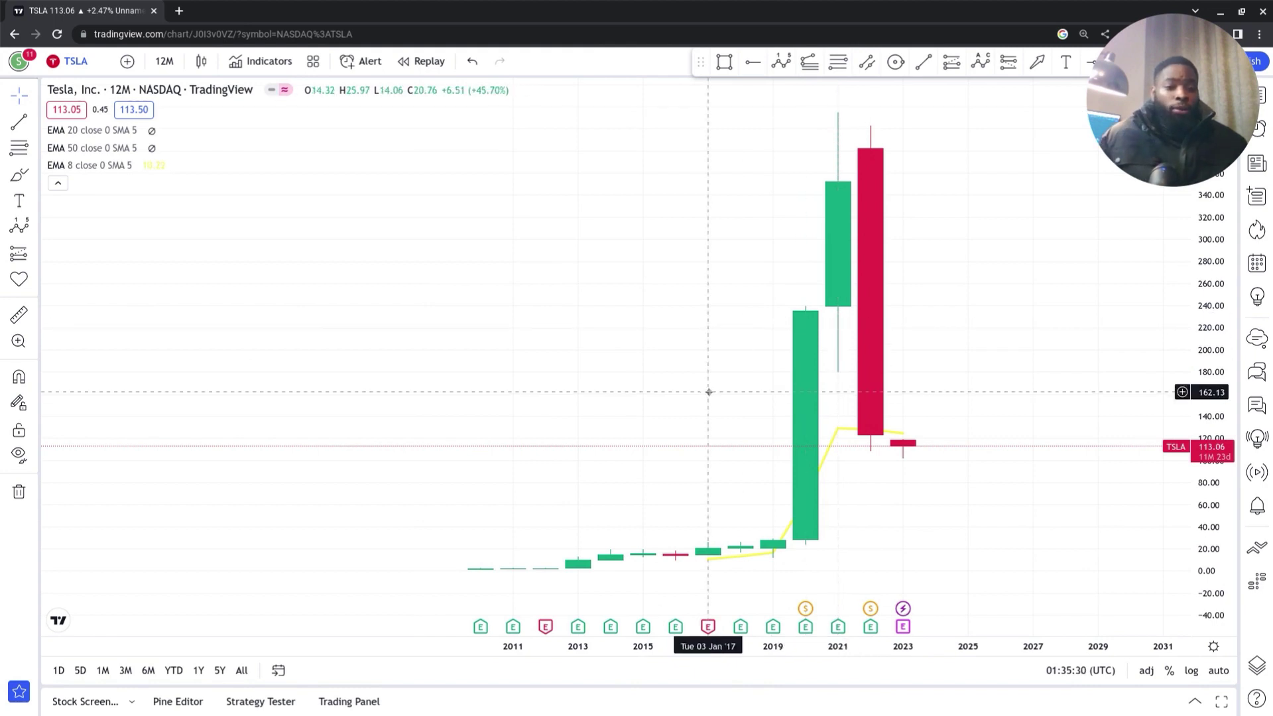
{"action": "left_click_drag", "start_coordinate": [428, 354], "coordinate": [662, 384]}
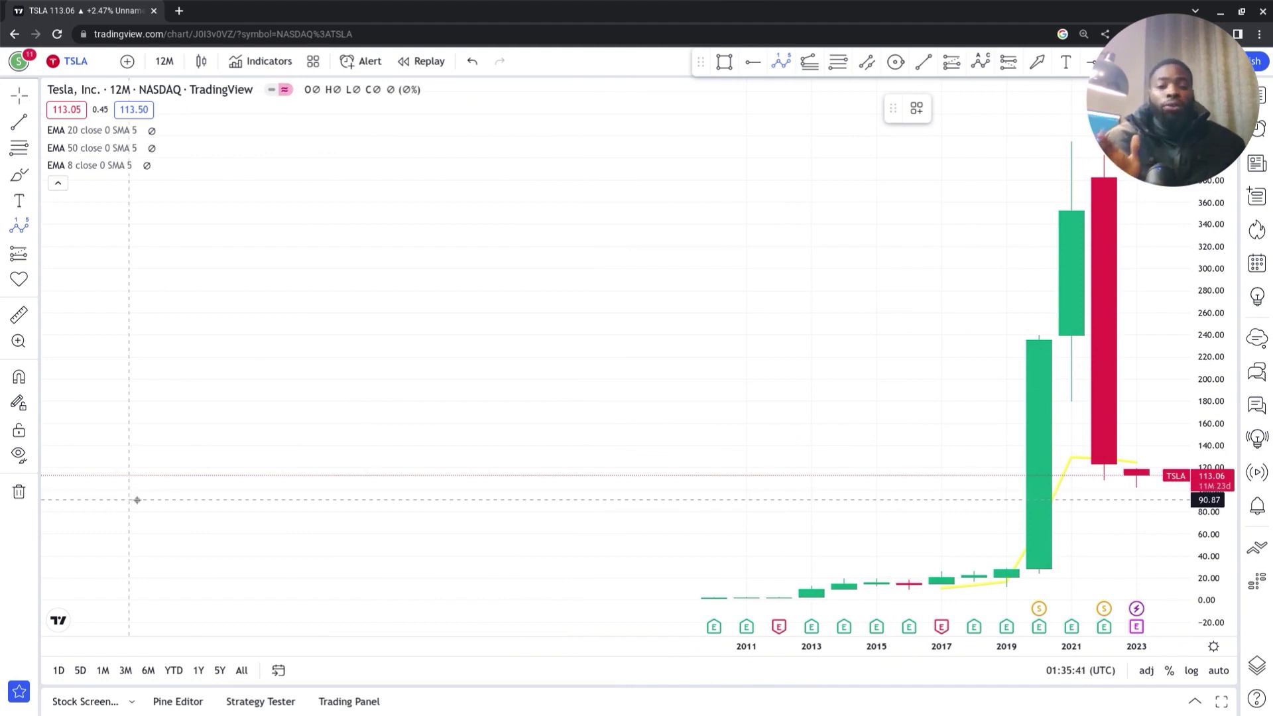
{"action": "left_click", "coordinate": [129, 530]}
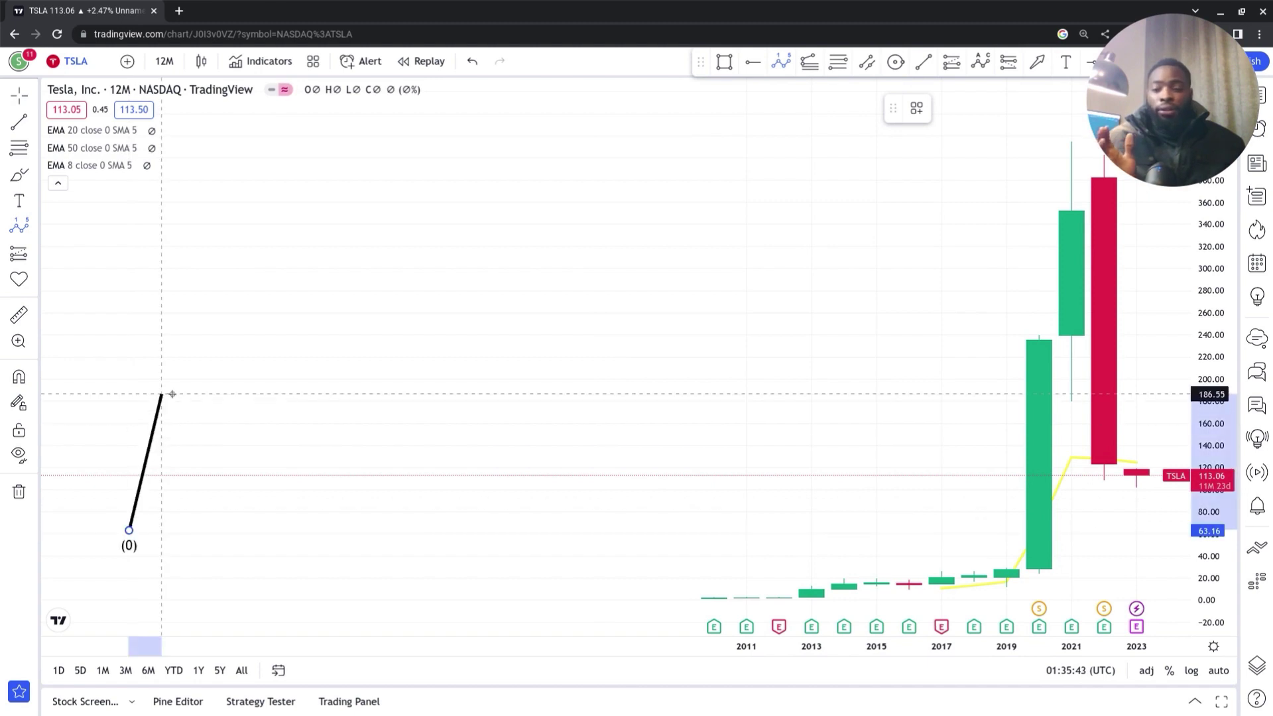
{"action": "left_click", "coordinate": [161, 394]}
{"action": "left_click", "coordinate": [259, 474]}
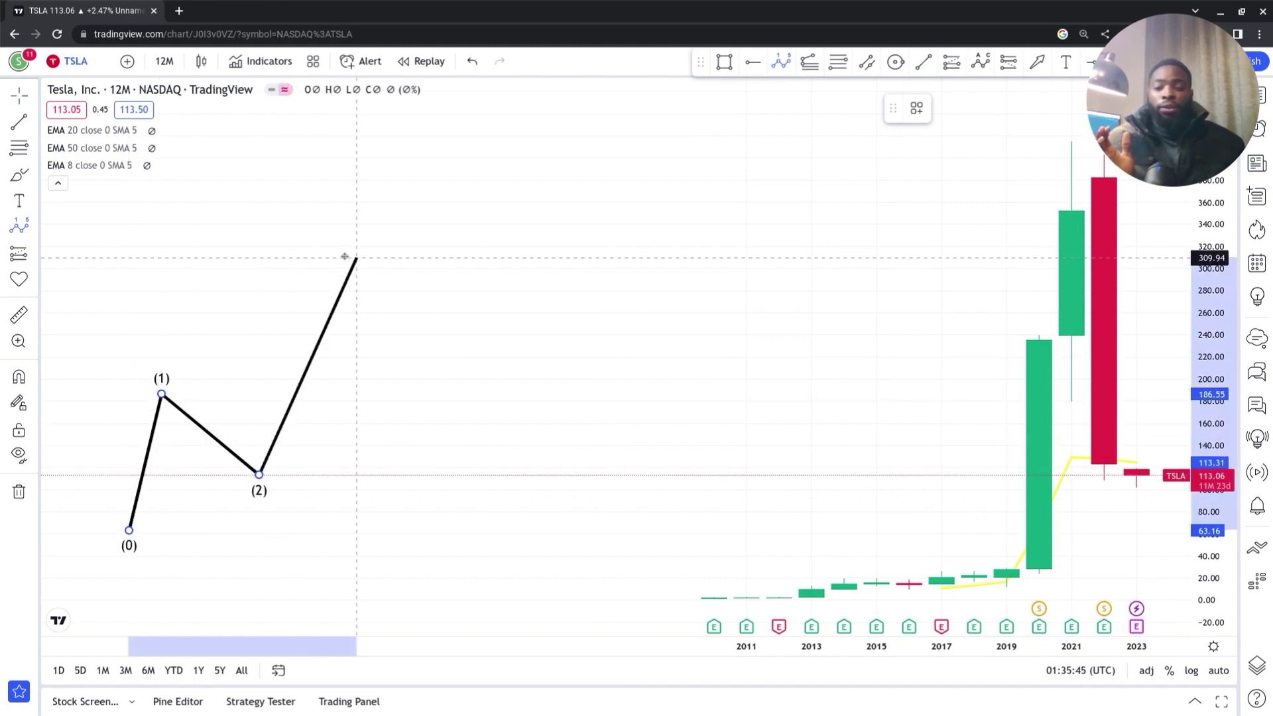
{"action": "left_click", "coordinate": [323, 250]}
{"action": "left_click", "coordinate": [388, 341]}
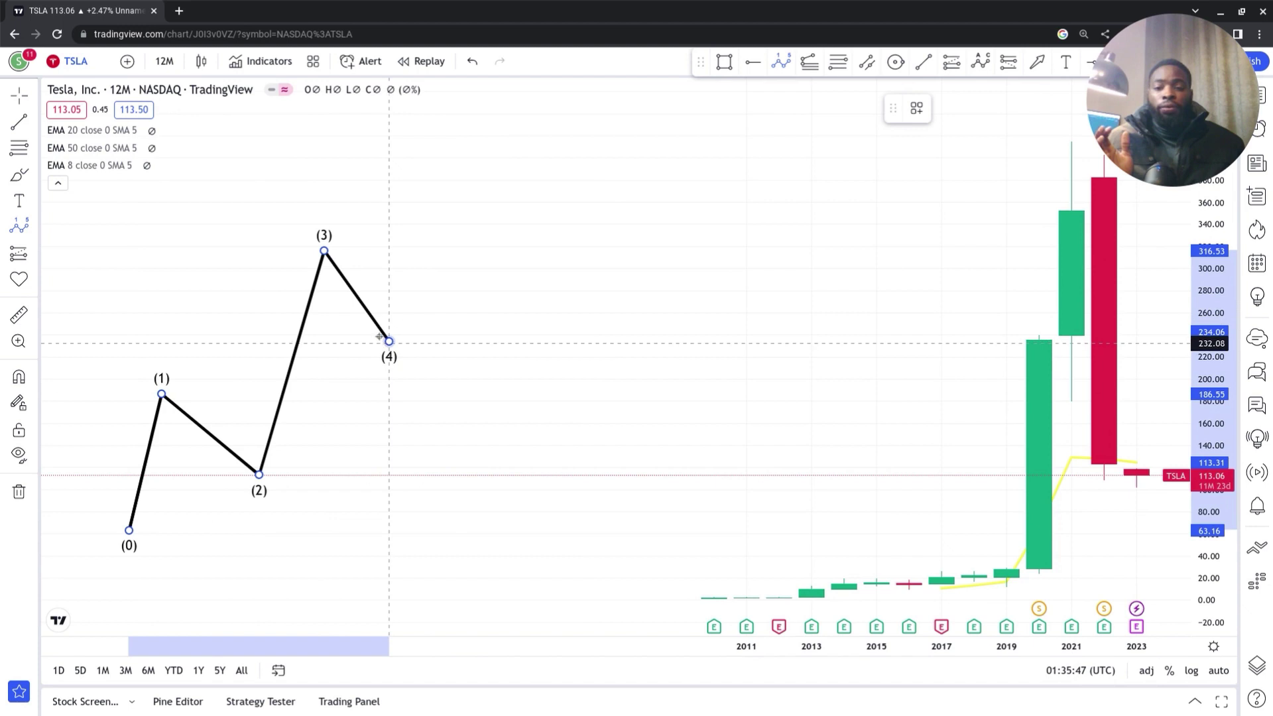
{"action": "left_click", "coordinate": [452, 136]}
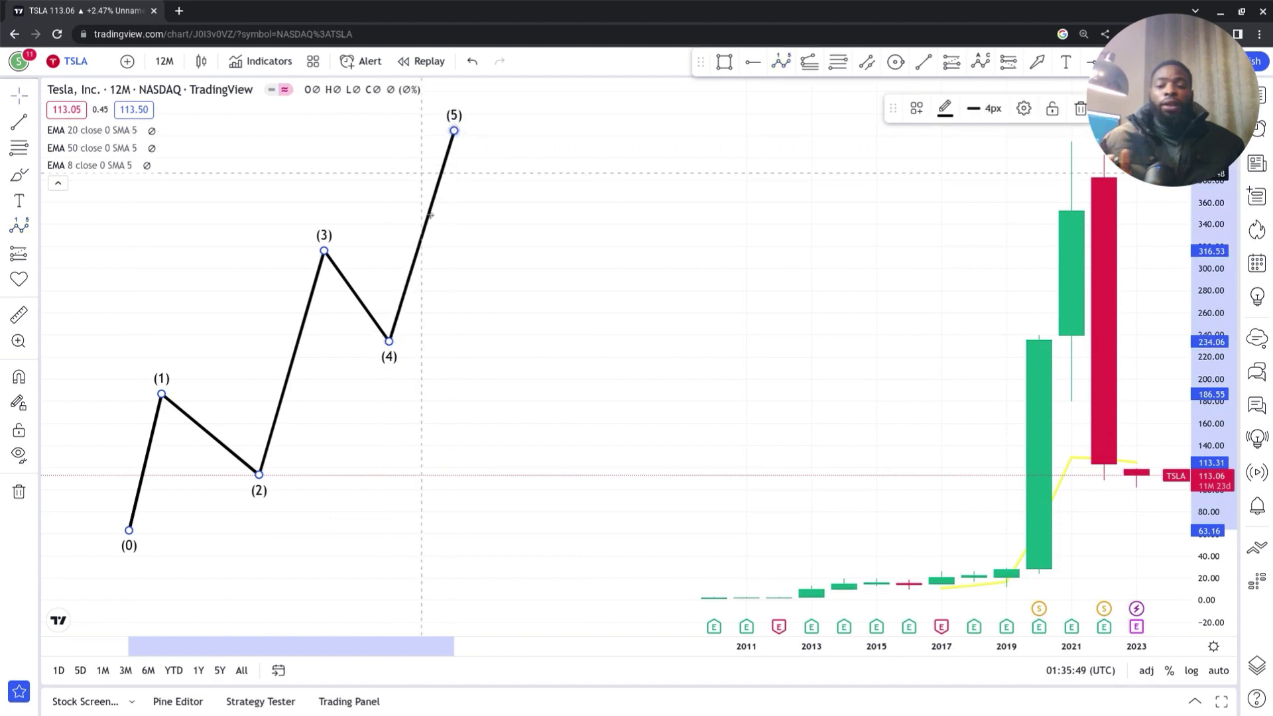
- Draw a falling Elliott ABC correction beside the impulse's wave 5 peak, with A at about 287 and C at about 140
{"action": "left_click_drag", "start_coordinate": [480, 263], "coordinate": [403, 263]}
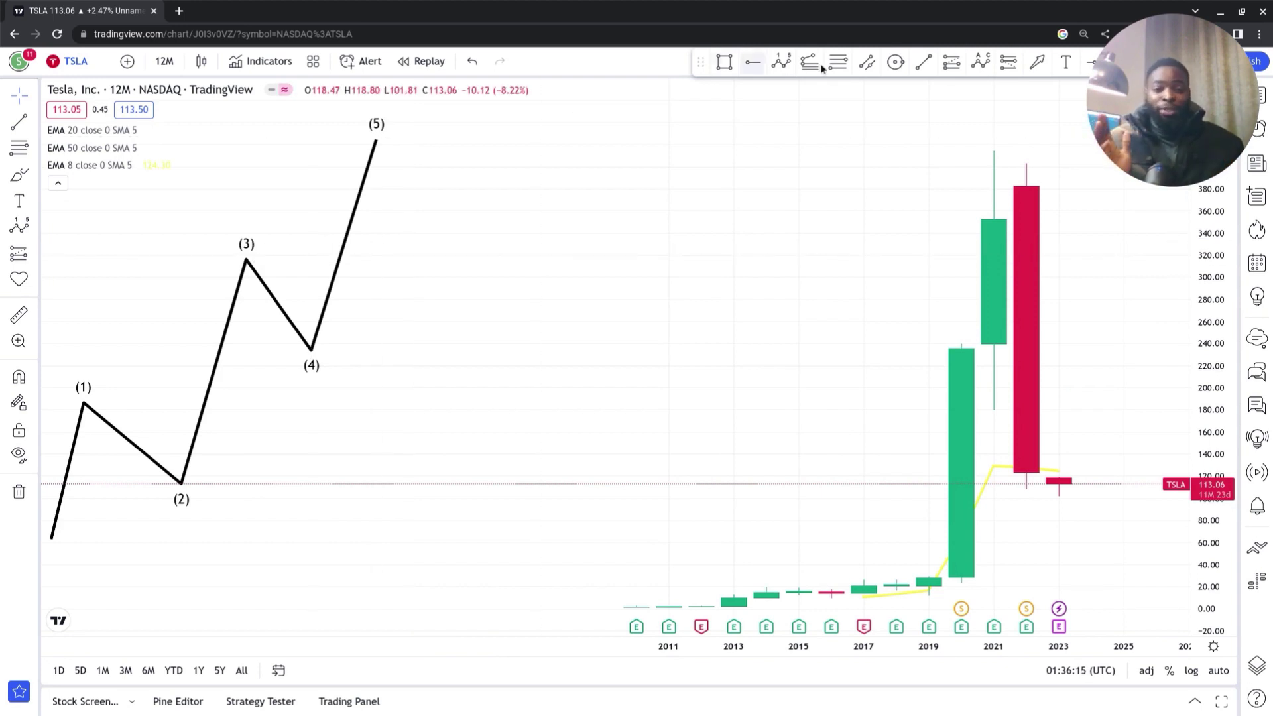
{"action": "left_click", "coordinate": [980, 63]}
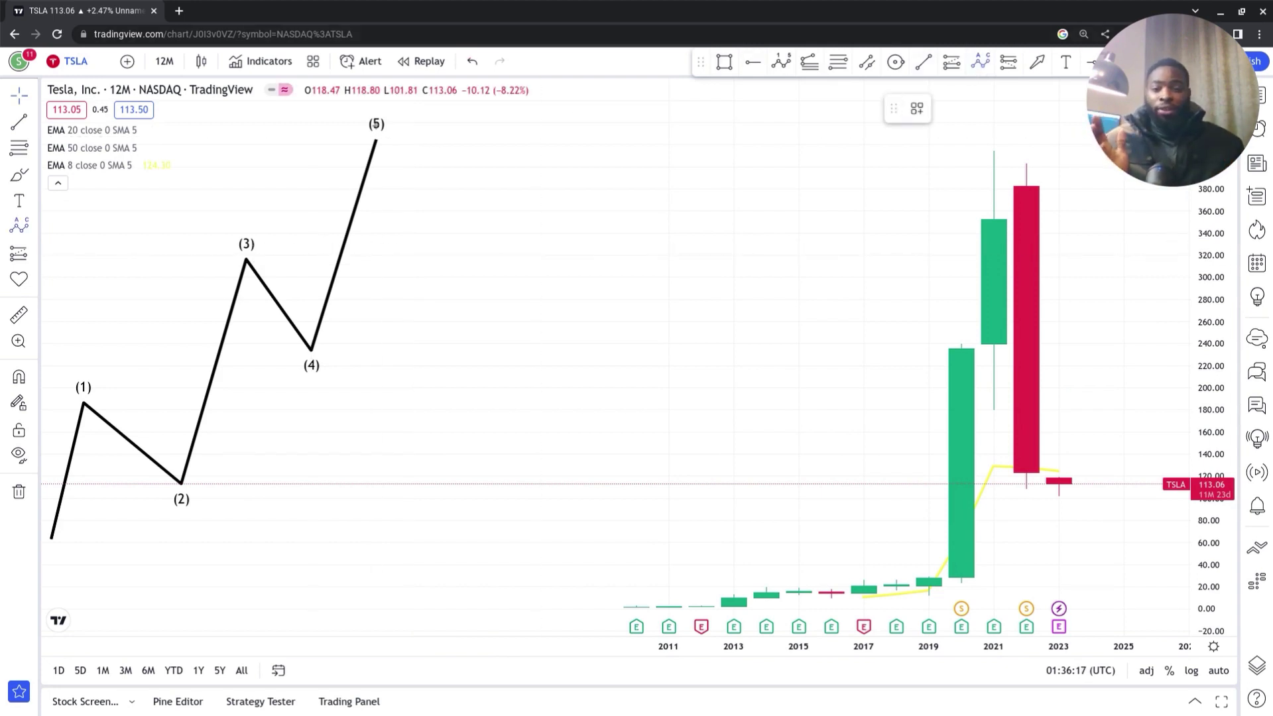
{"action": "left_click", "coordinate": [409, 142]}
{"action": "left_click", "coordinate": [409, 292]}
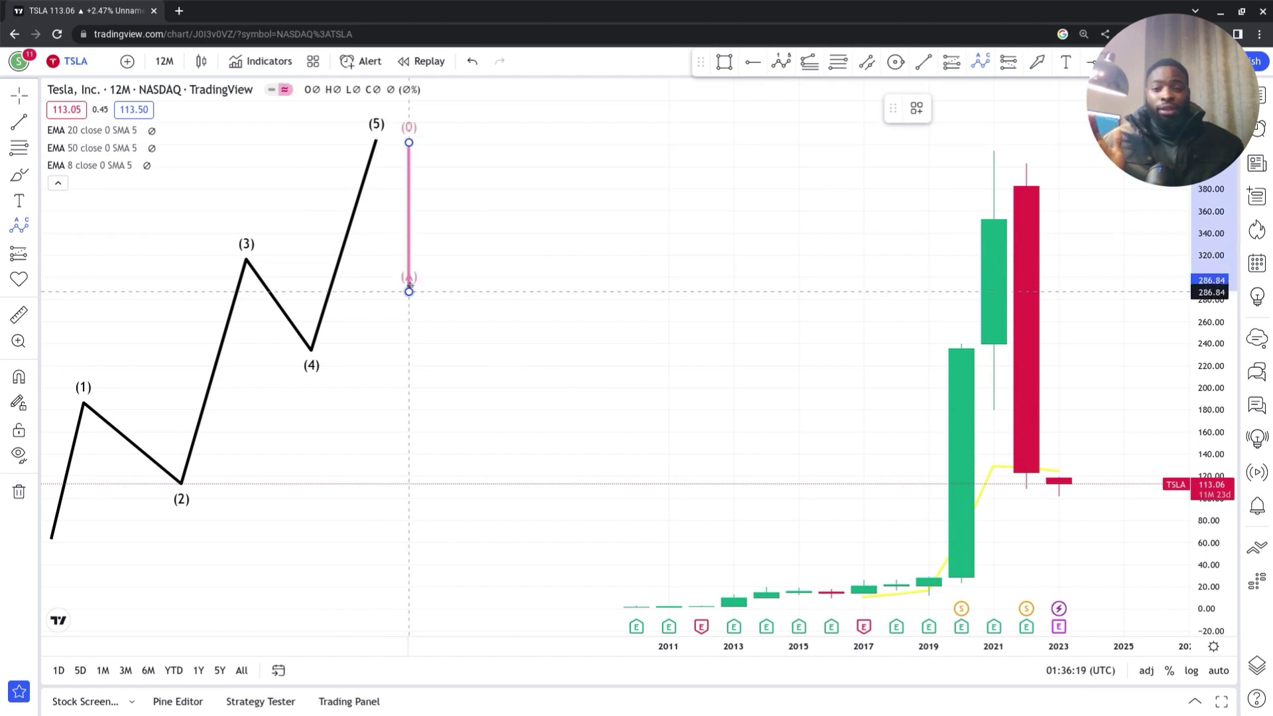
{"action": "left_click", "coordinate": [474, 222]}
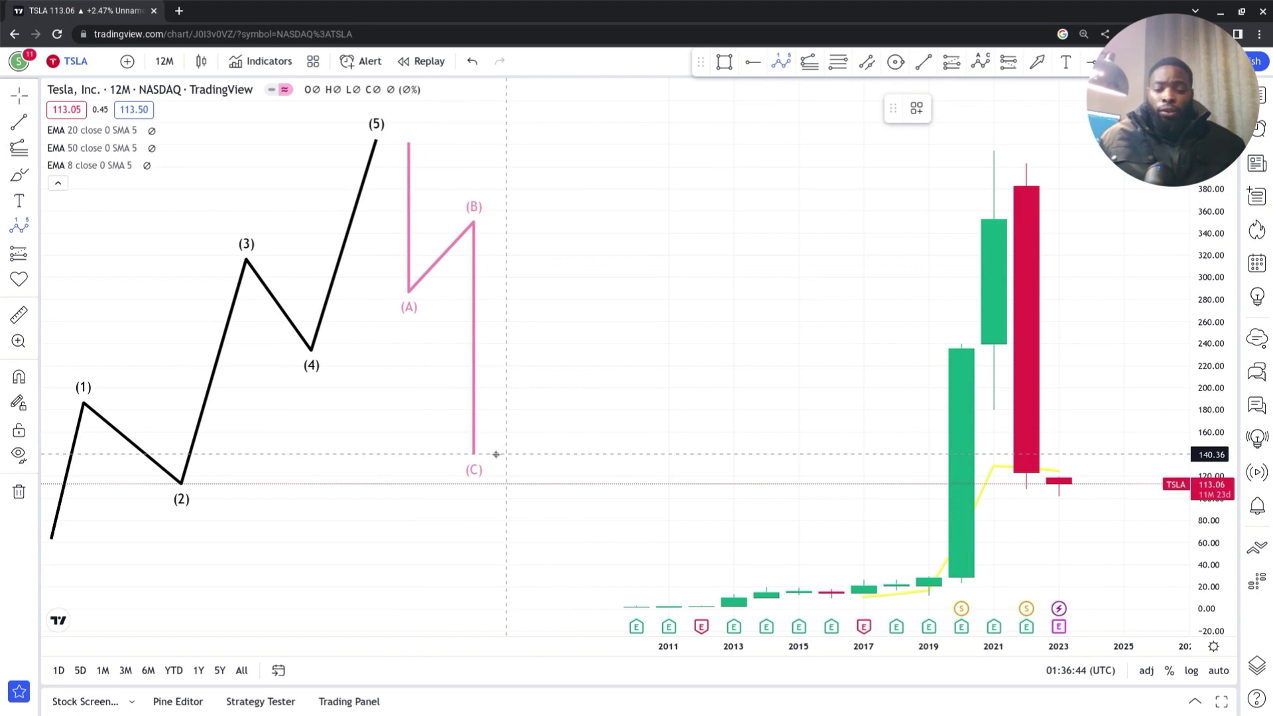
- Draw a second rising five-wave Elliott impulse from beside point C, starting at about 138, with waves 1, 2 and 4 at about 256, 217 and 359
{"action": "left_click", "coordinate": [497, 455]}
{"action": "left_click", "coordinate": [506, 455]}
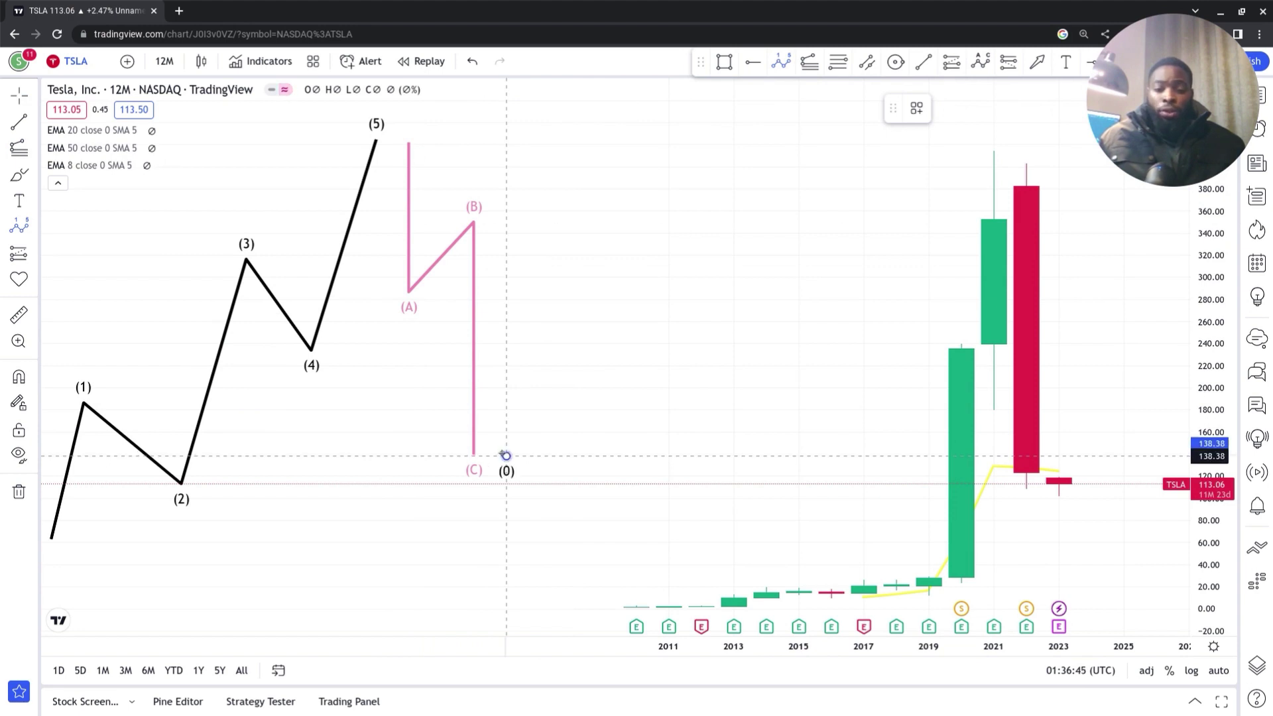
{"action": "left_click", "coordinate": [539, 326]}
{"action": "left_click", "coordinate": [604, 368]}
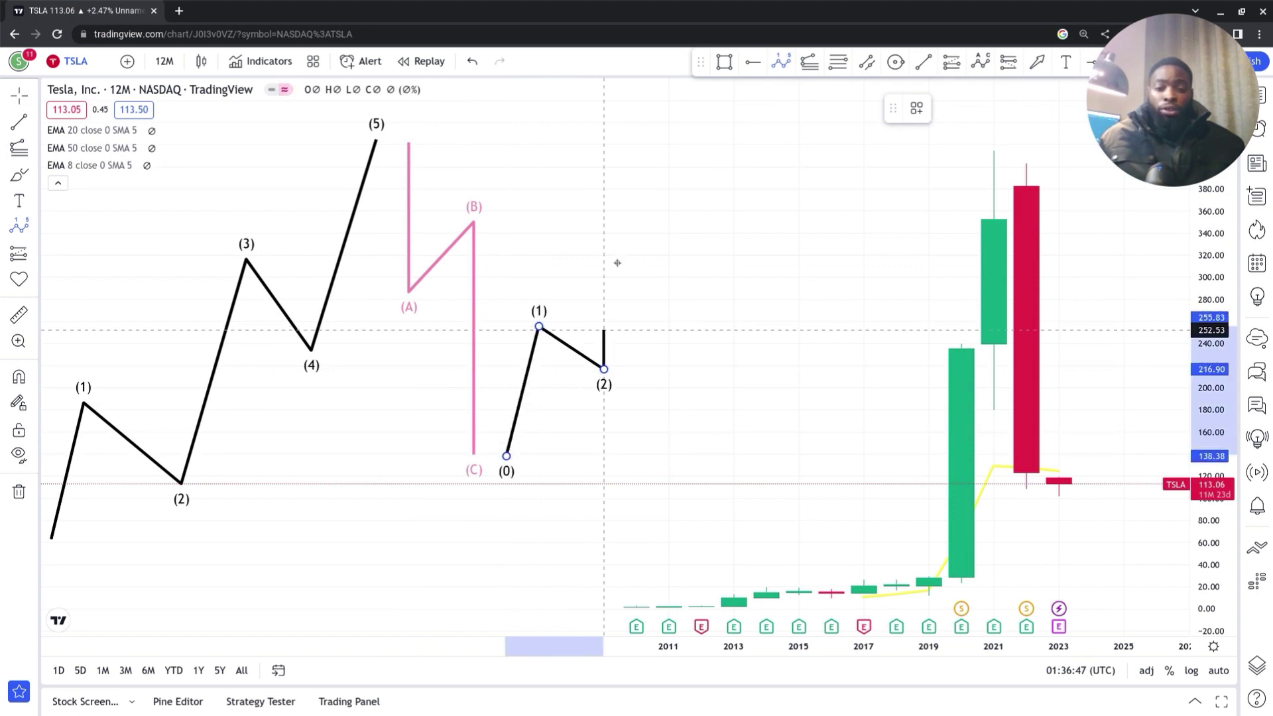
{"action": "left_click", "coordinate": [636, 167]}
{"action": "left_click", "coordinate": [701, 211]}
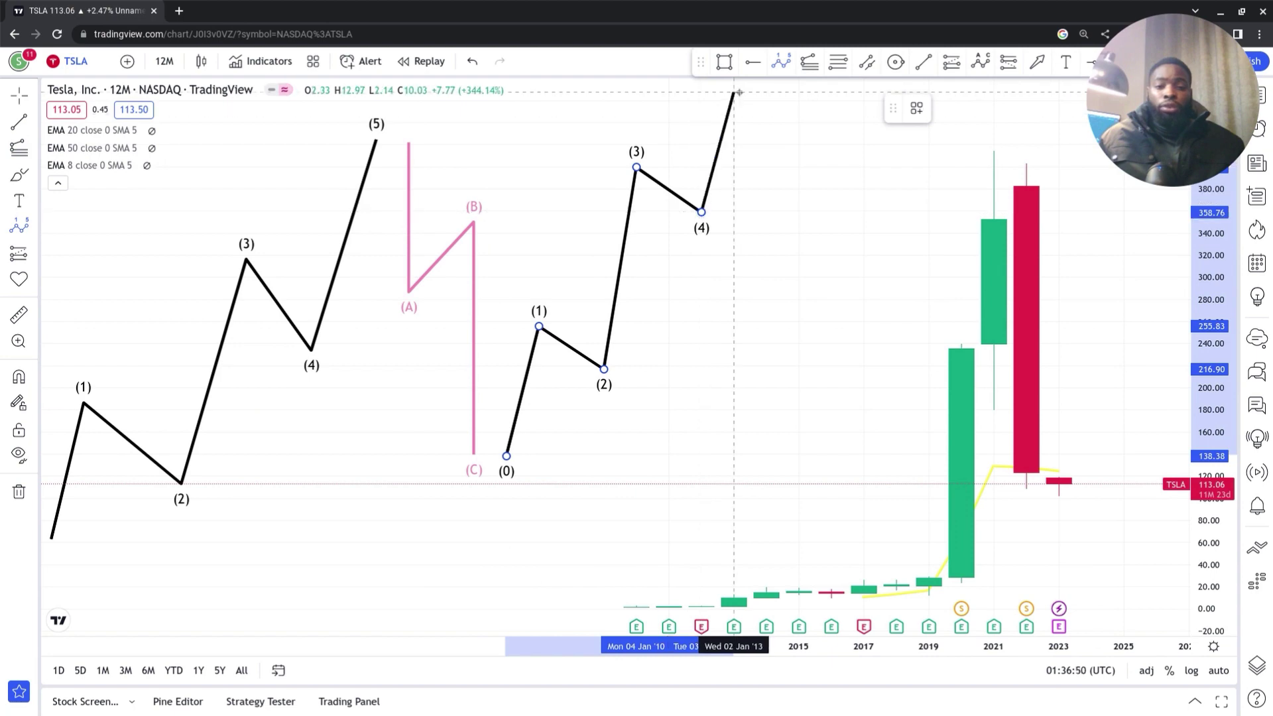
{"action": "left_click", "coordinate": [734, 88]}
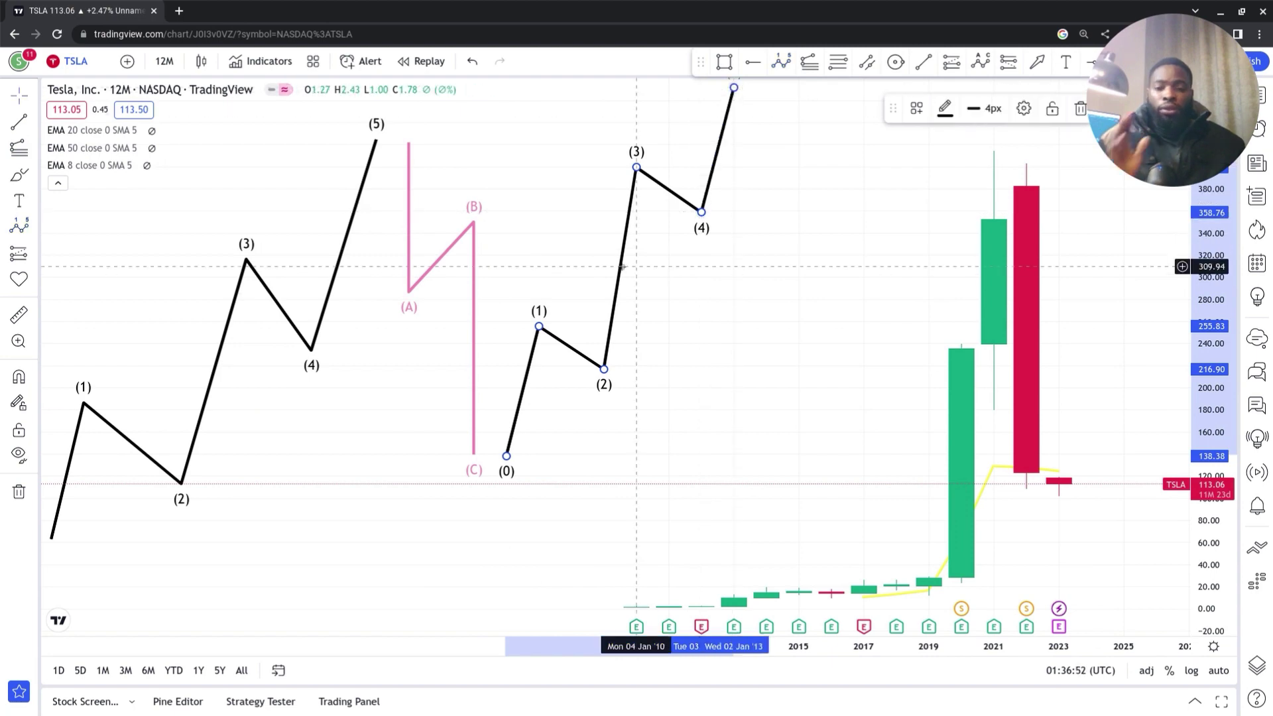
- Draw another rising Elliott impulse in the blank space before the first one, from about 110 through 260, 227, 381 and 324 to a peak
{"action": "left_click_drag", "start_coordinate": [198, 311], "coordinate": [704, 382]}
{"action": "left_click_drag", "start_coordinate": [929, 386], "coordinate": [914, 375]}
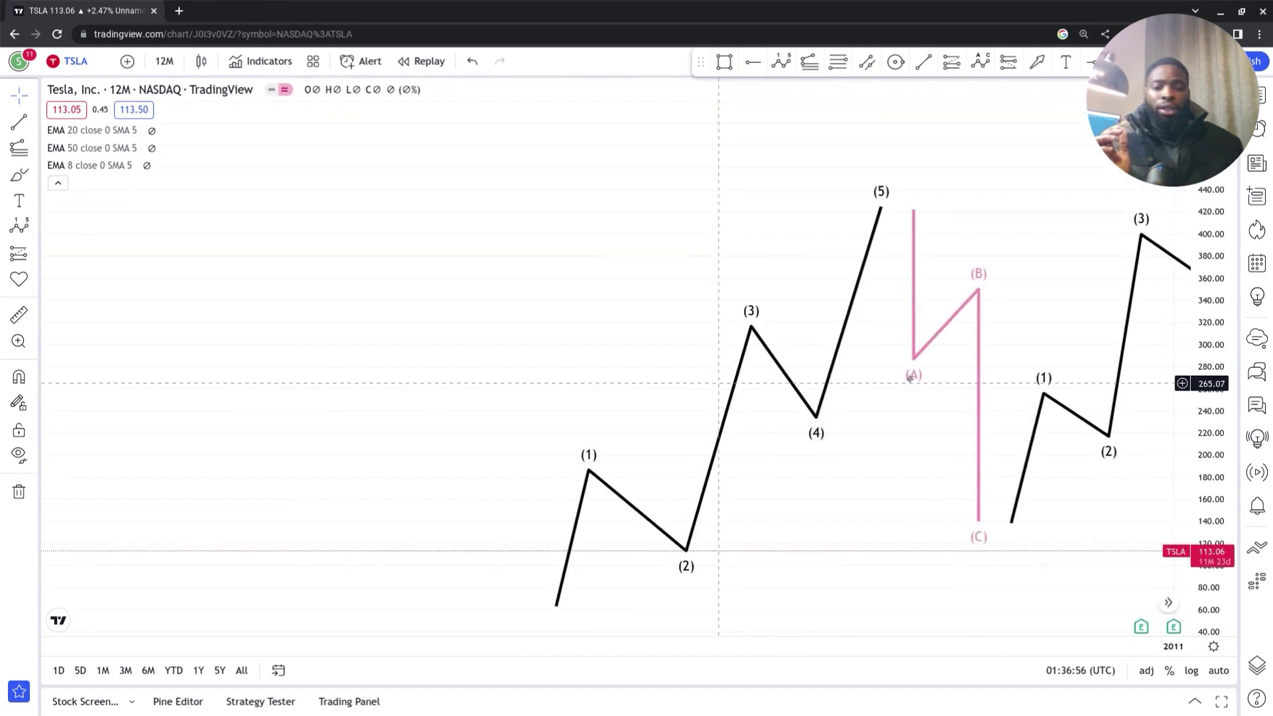
{"action": "left_click", "coordinate": [779, 68]}
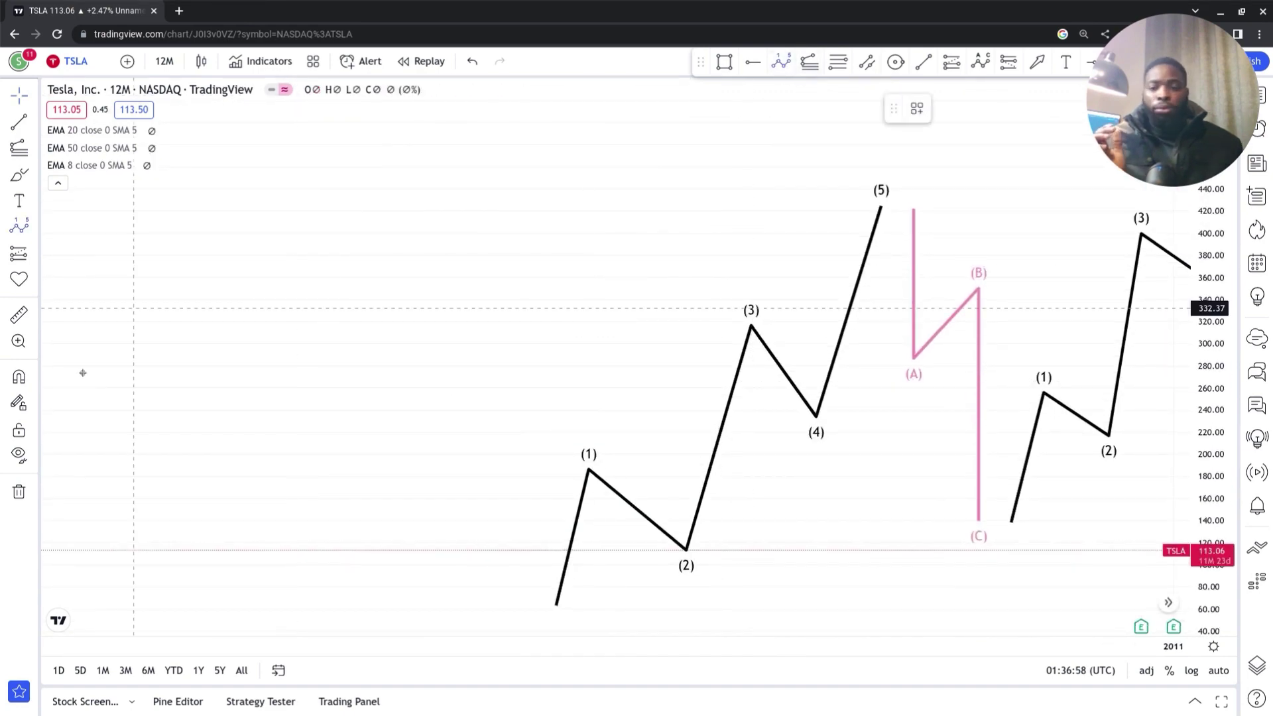
{"action": "left_click", "coordinate": [69, 553]}
{"action": "left_click", "coordinate": [69, 387]}
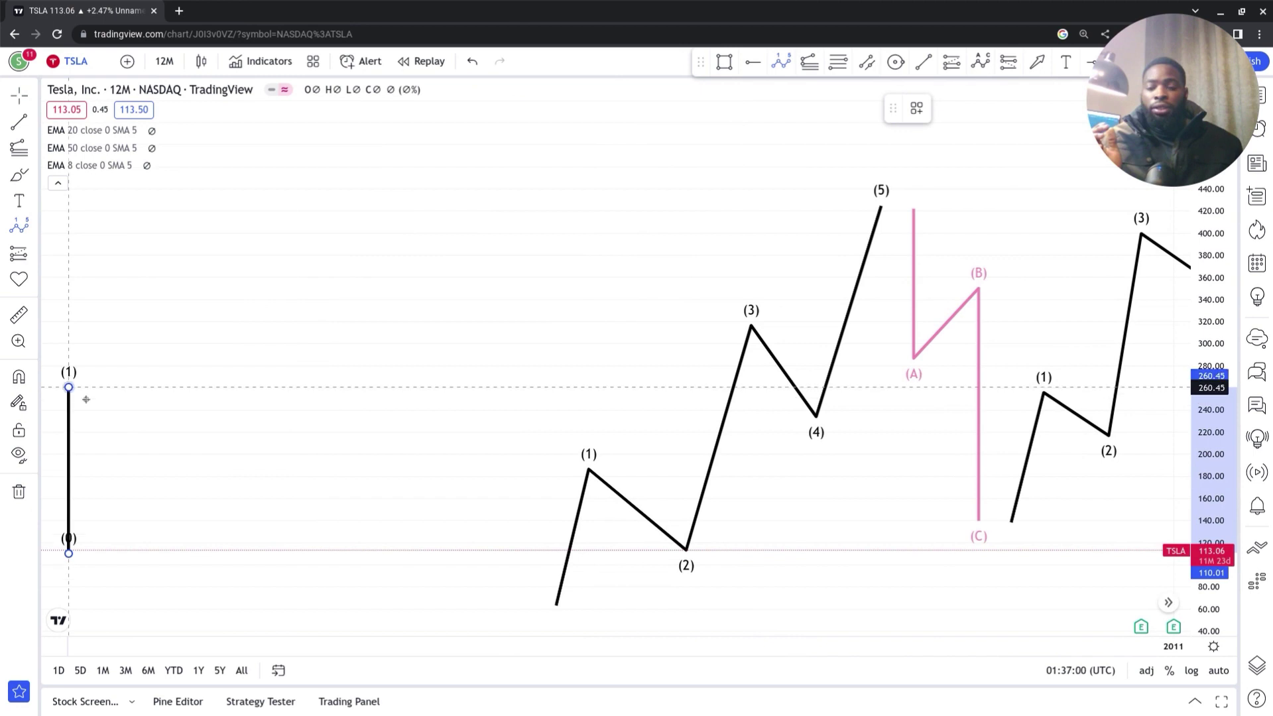
{"action": "left_click", "coordinate": [101, 424]}
{"action": "left_click", "coordinate": [133, 254]}
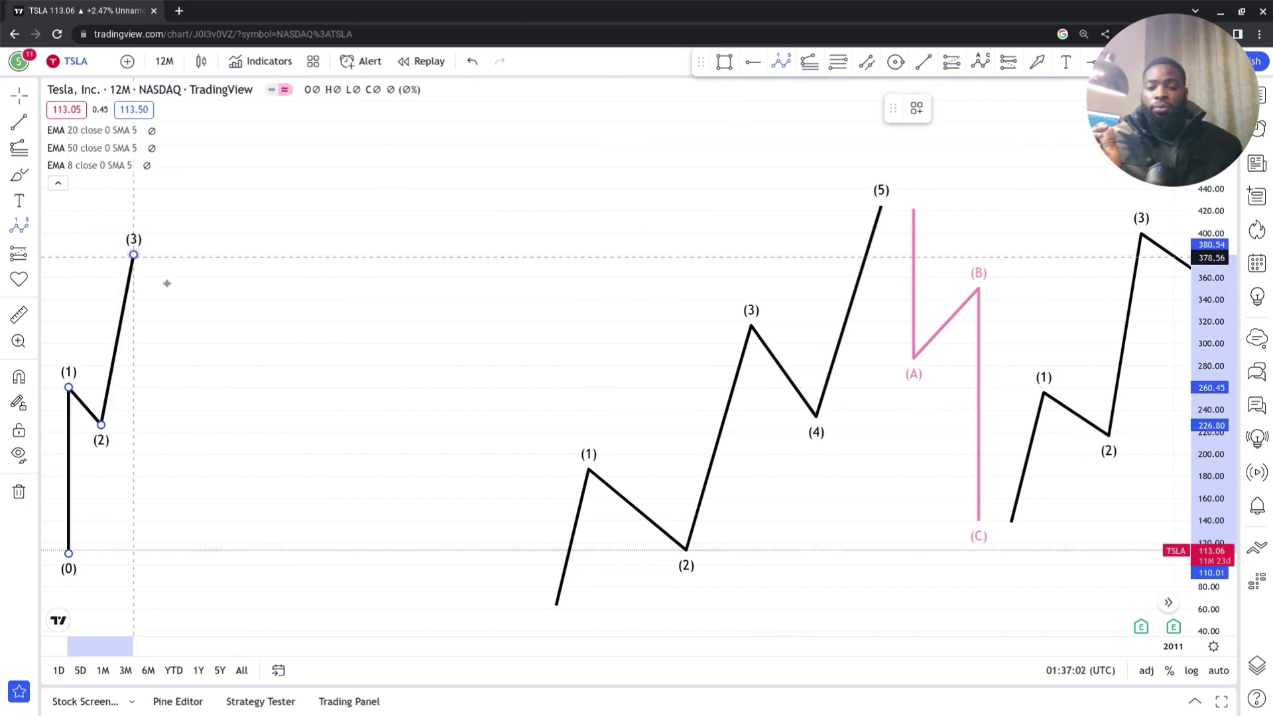
{"action": "left_click", "coordinate": [198, 316]}
{"action": "left_click", "coordinate": [231, 139]}
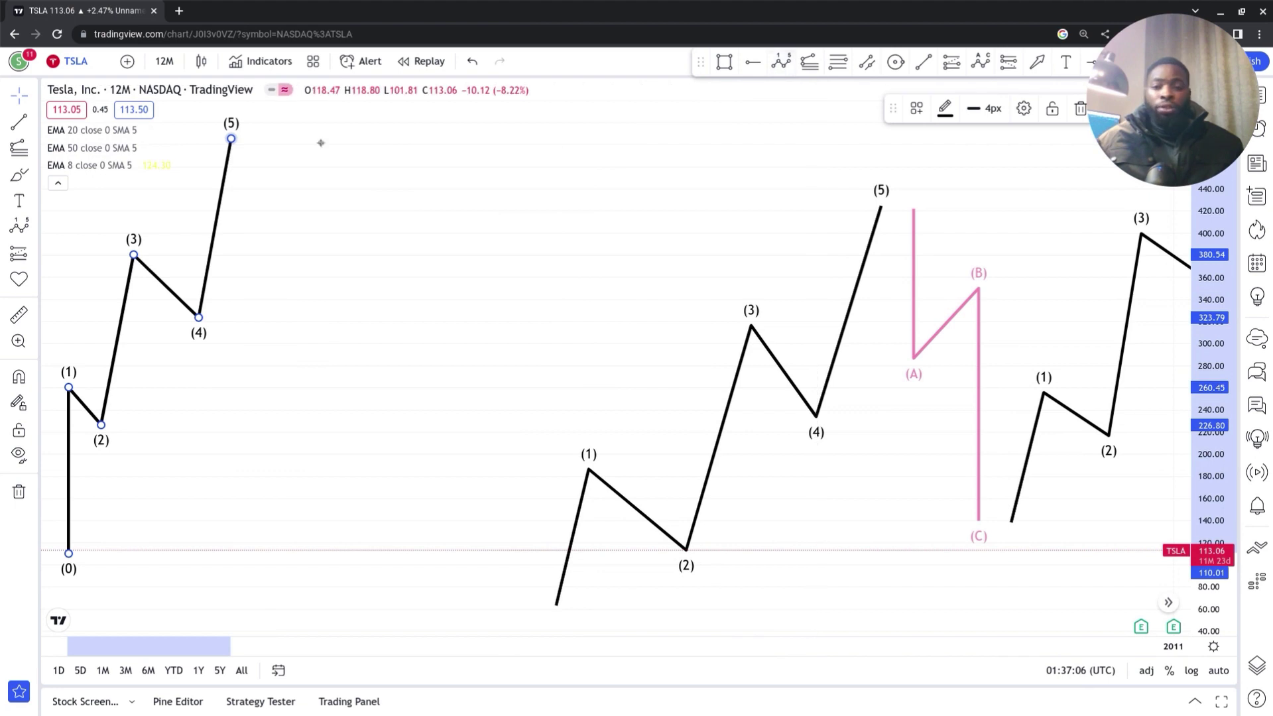
{"action": "left_click", "coordinate": [262, 150]}
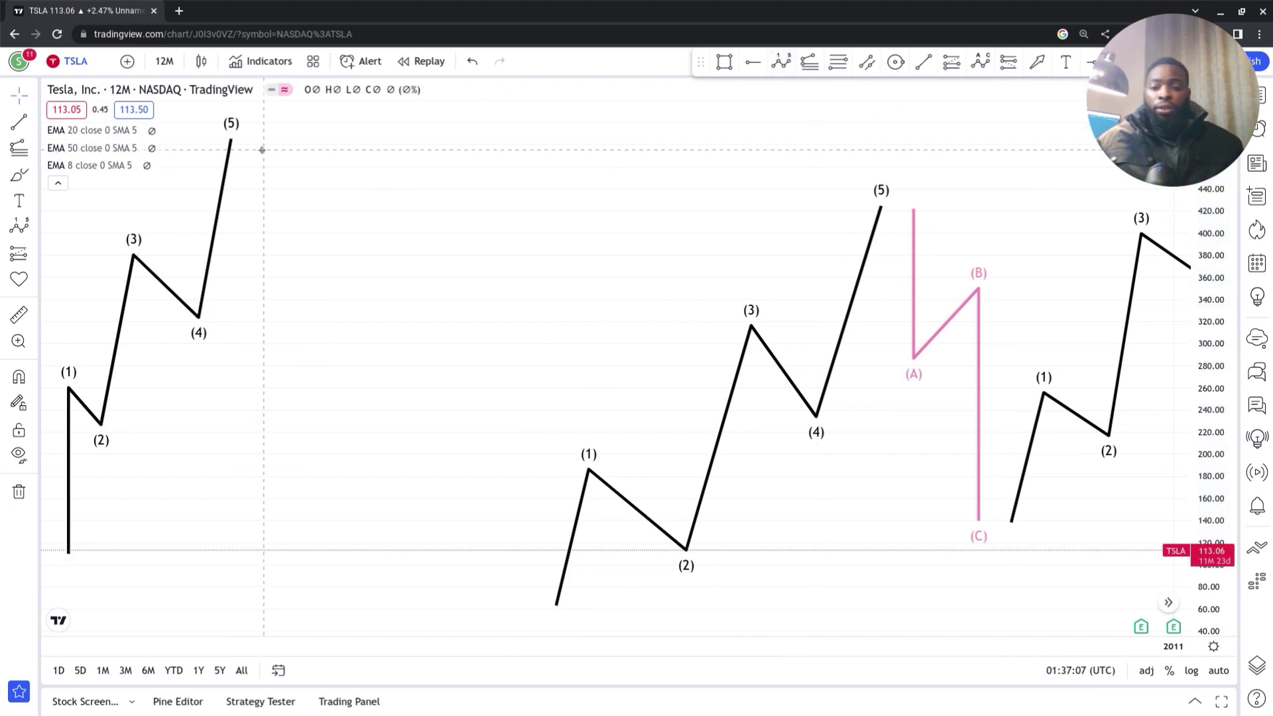
- Draw a falling five-wave Elliott impulse beside that peak, with waves 1, 3, 4 and 5 at about 365, 219, 340 and 38
{"action": "left_click", "coordinate": [781, 62]}
{"action": "left_click", "coordinate": [296, 146]}
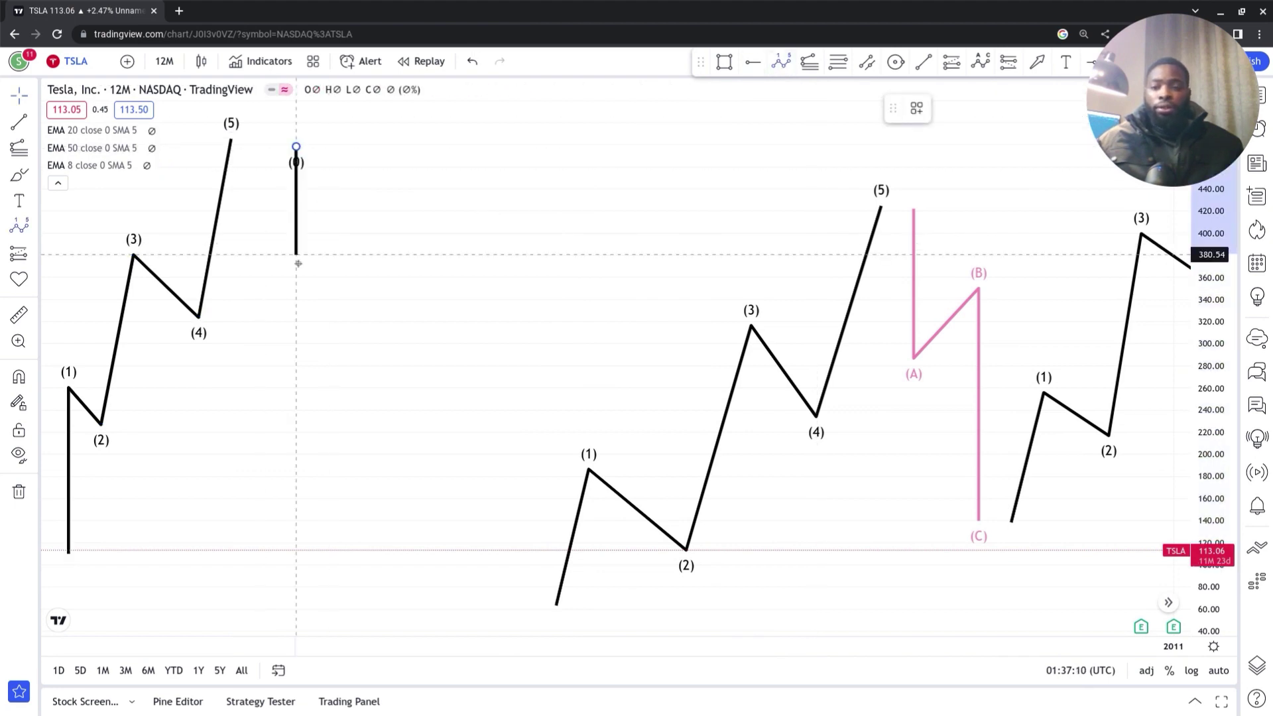
{"action": "left_click", "coordinate": [296, 271]}
{"action": "left_click", "coordinate": [361, 160]}
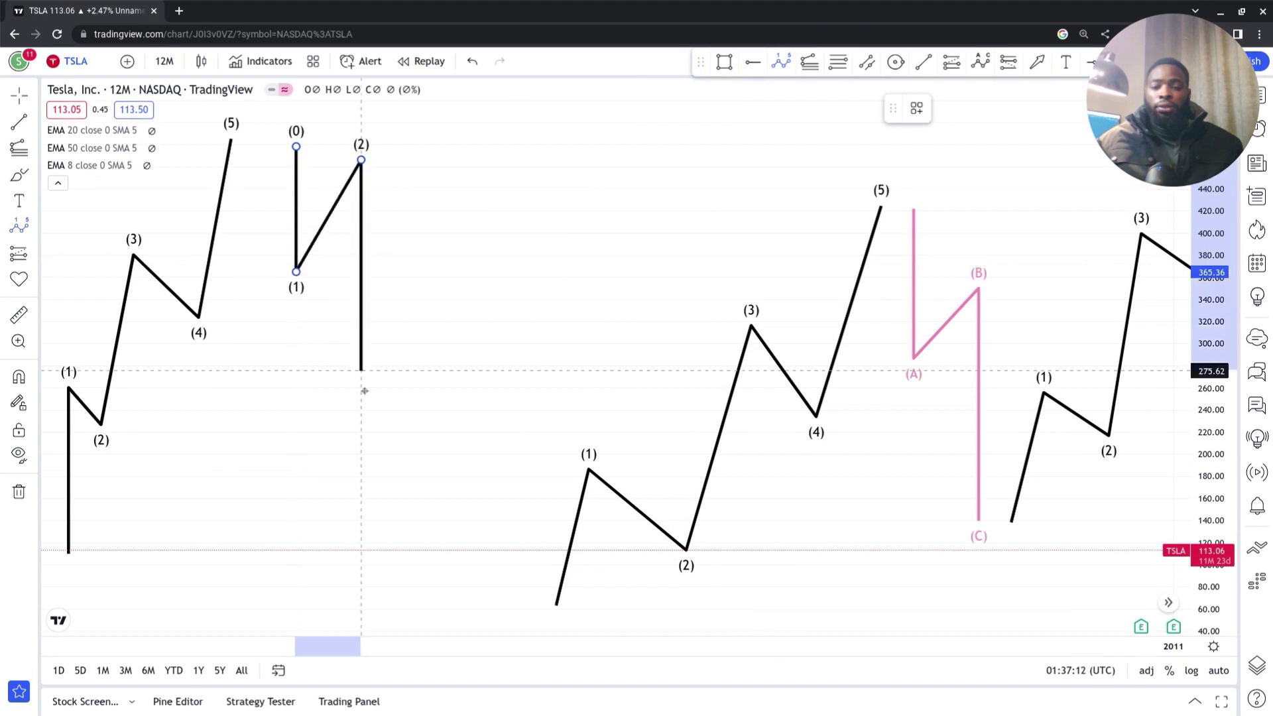
{"action": "left_click", "coordinate": [360, 433]}
{"action": "left_click", "coordinate": [425, 299]}
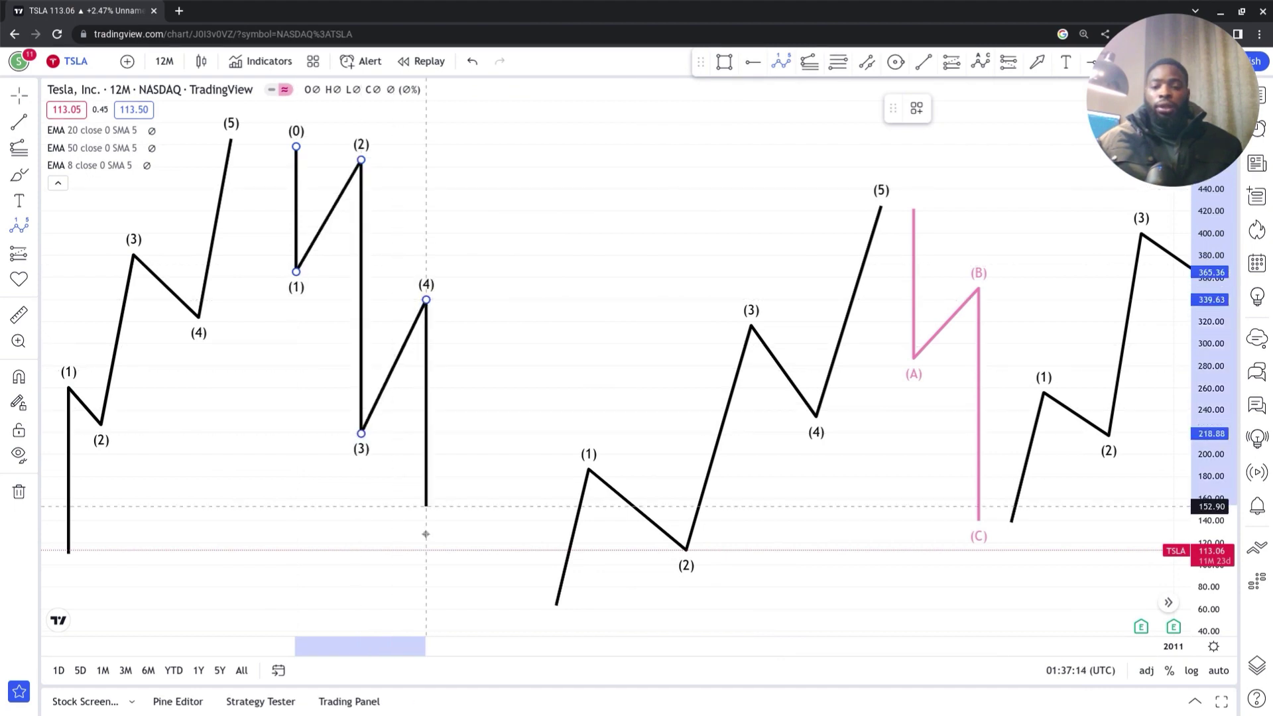
{"action": "left_click", "coordinate": [458, 632]}
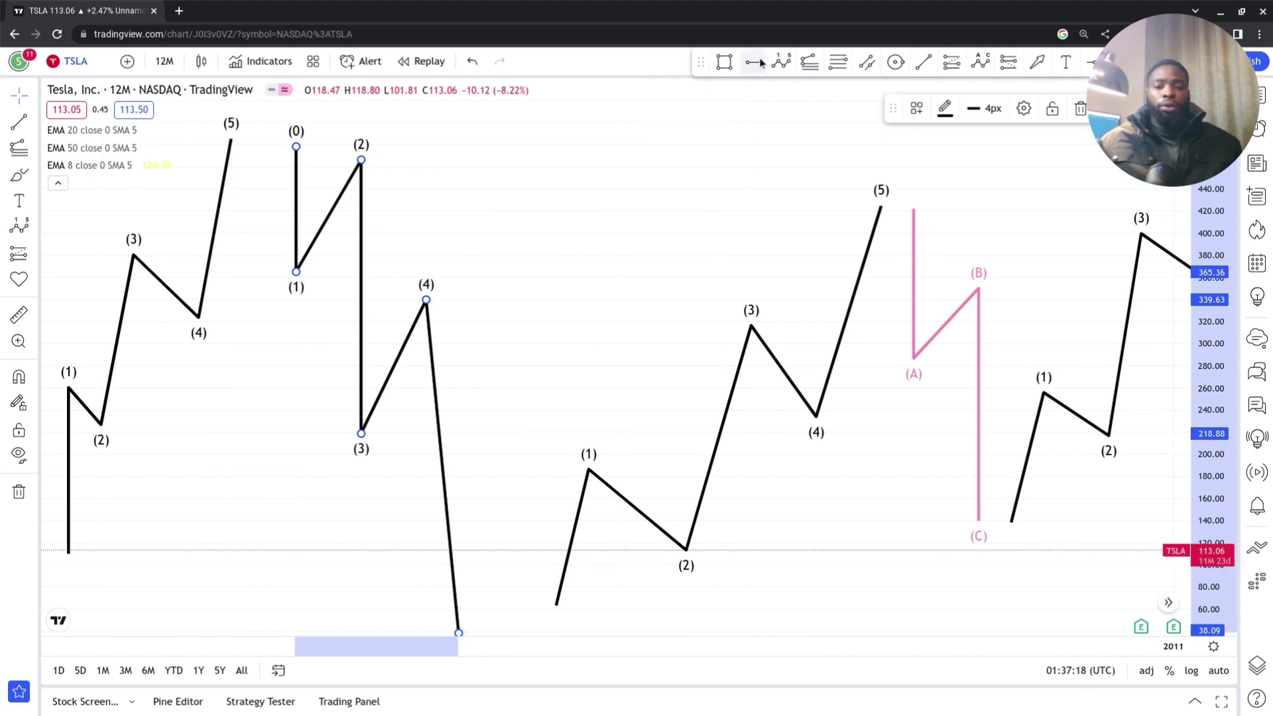
- Place a horizontal ray at about 104 from the starting point of the earliest rising impulse
{"action": "left_click", "coordinate": [68, 559]}
{"action": "left_click", "coordinate": [69, 559]}
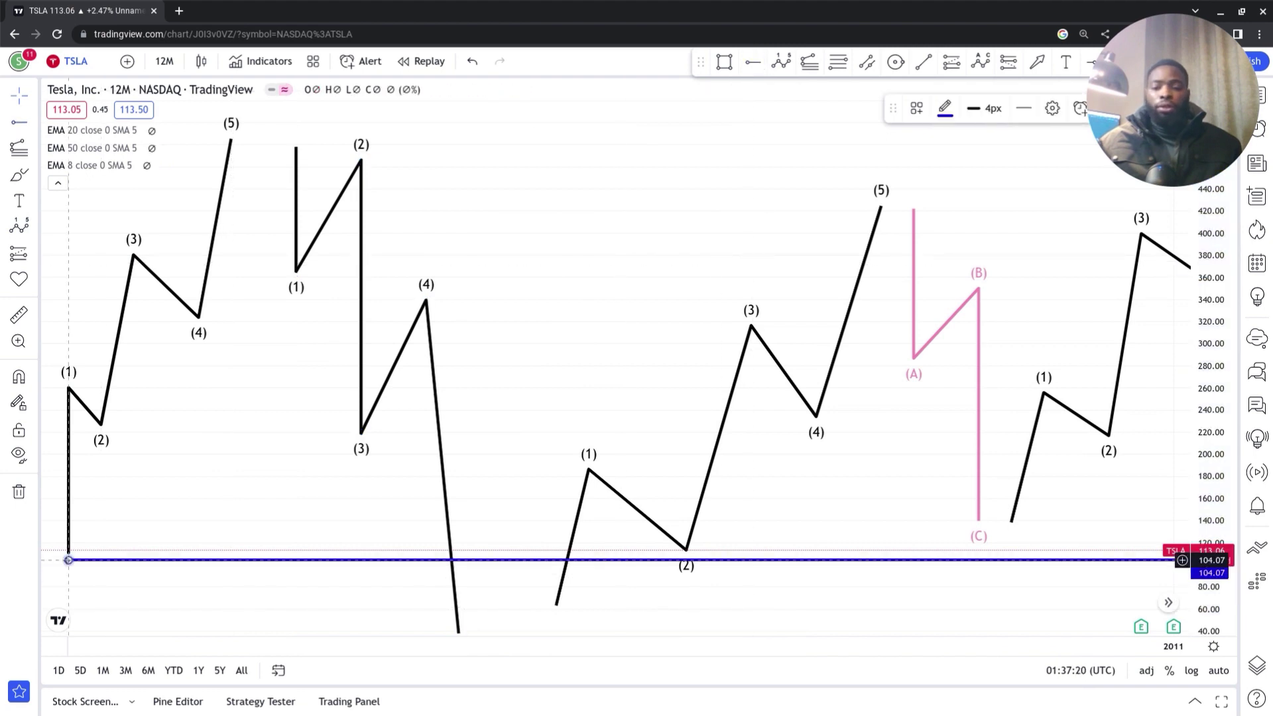
{"action": "left_click_drag", "start_coordinate": [85, 548], "coordinate": [348, 552]}
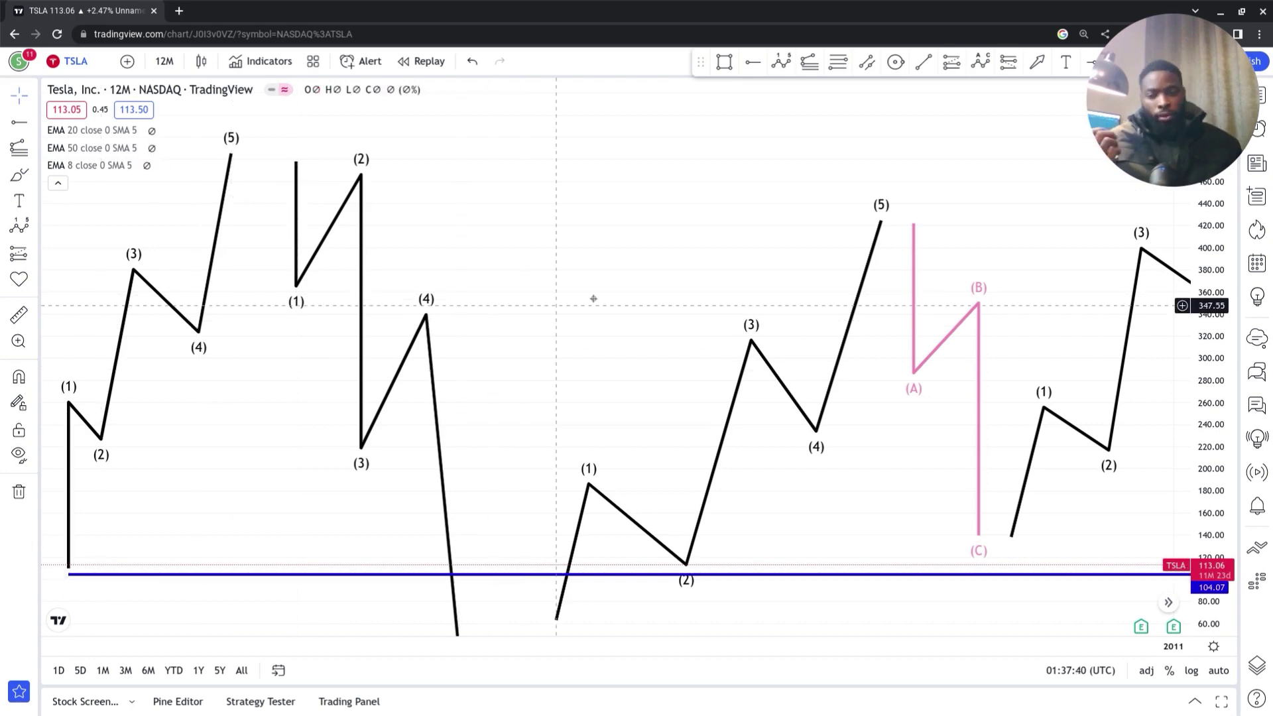
- Draw a five-wave Elliott impulse over the Tesla candles from 2014 to 2023, with waves 1 to 4 at about 41, 13, 251 and 182
{"action": "left_click_drag", "start_coordinate": [474, 313], "coordinate": [259, 312]}
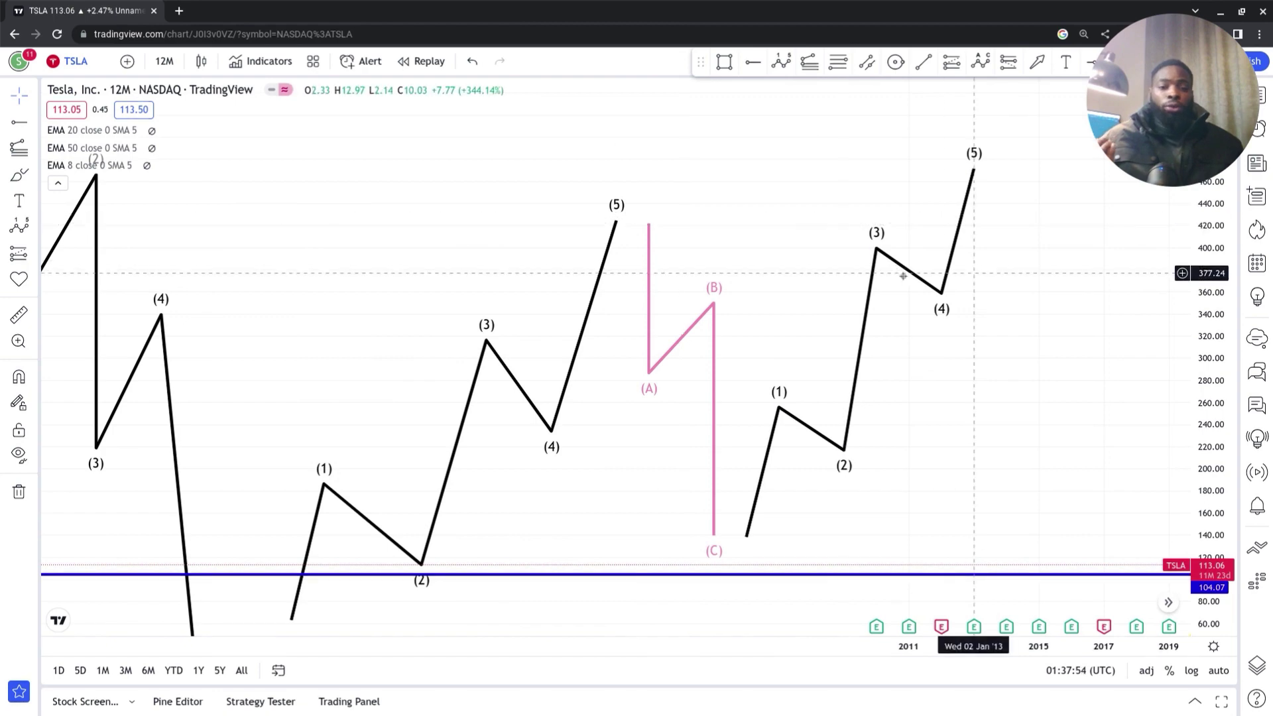
{"action": "left_click_drag", "start_coordinate": [904, 276], "coordinate": [529, 182]}
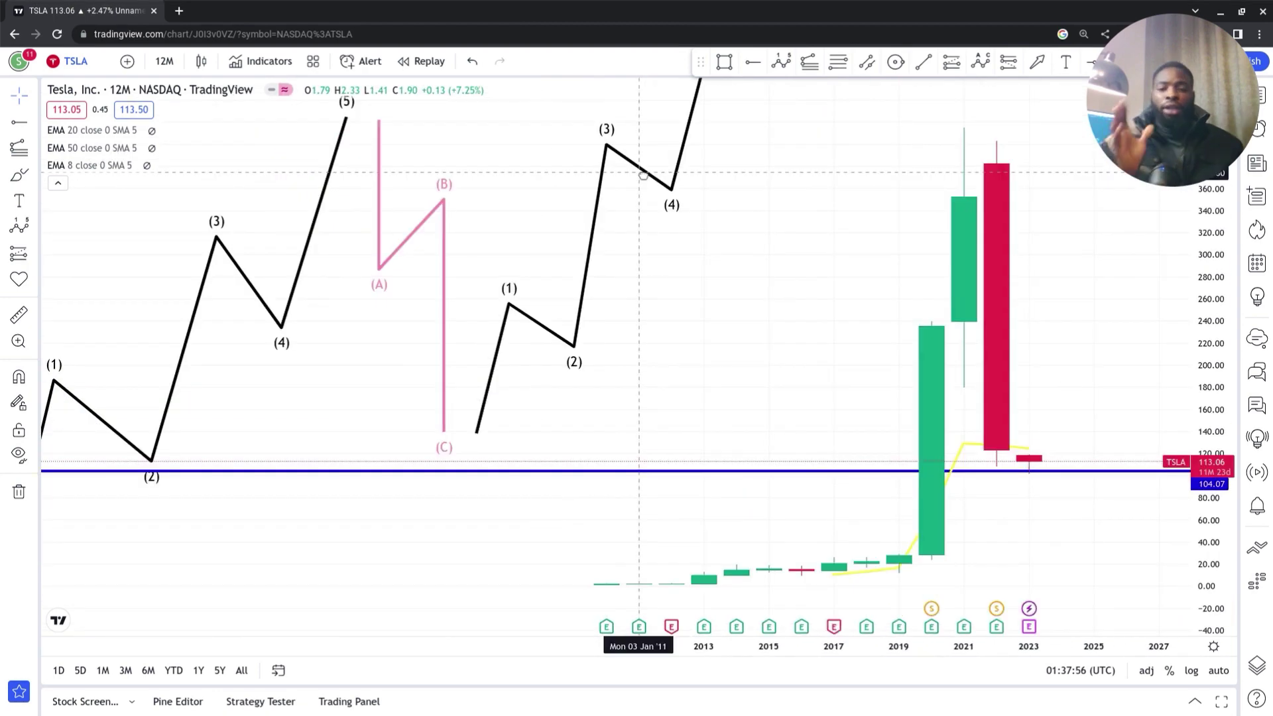
{"action": "left_click_drag", "start_coordinate": [640, 144], "coordinate": [450, 68]}
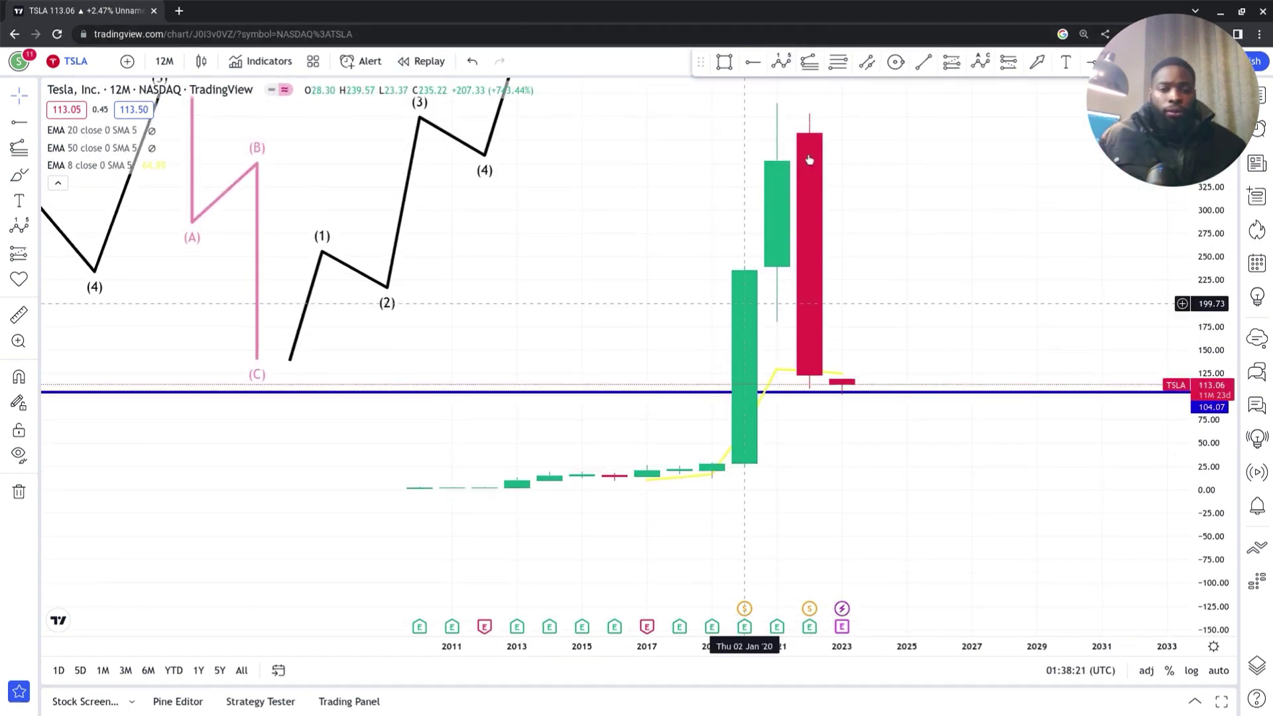
{"action": "left_click", "coordinate": [781, 59]}
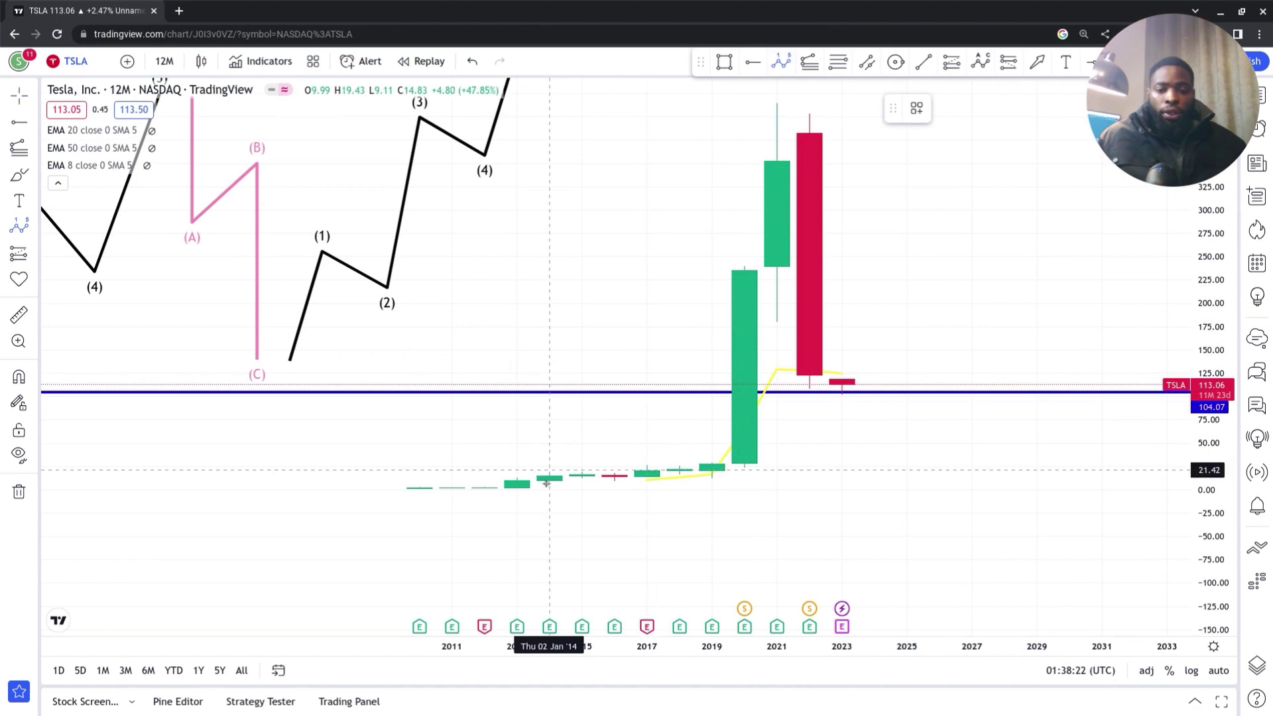
{"action": "left_click", "coordinate": [550, 492]}
{"action": "left_click", "coordinate": [701, 451]}
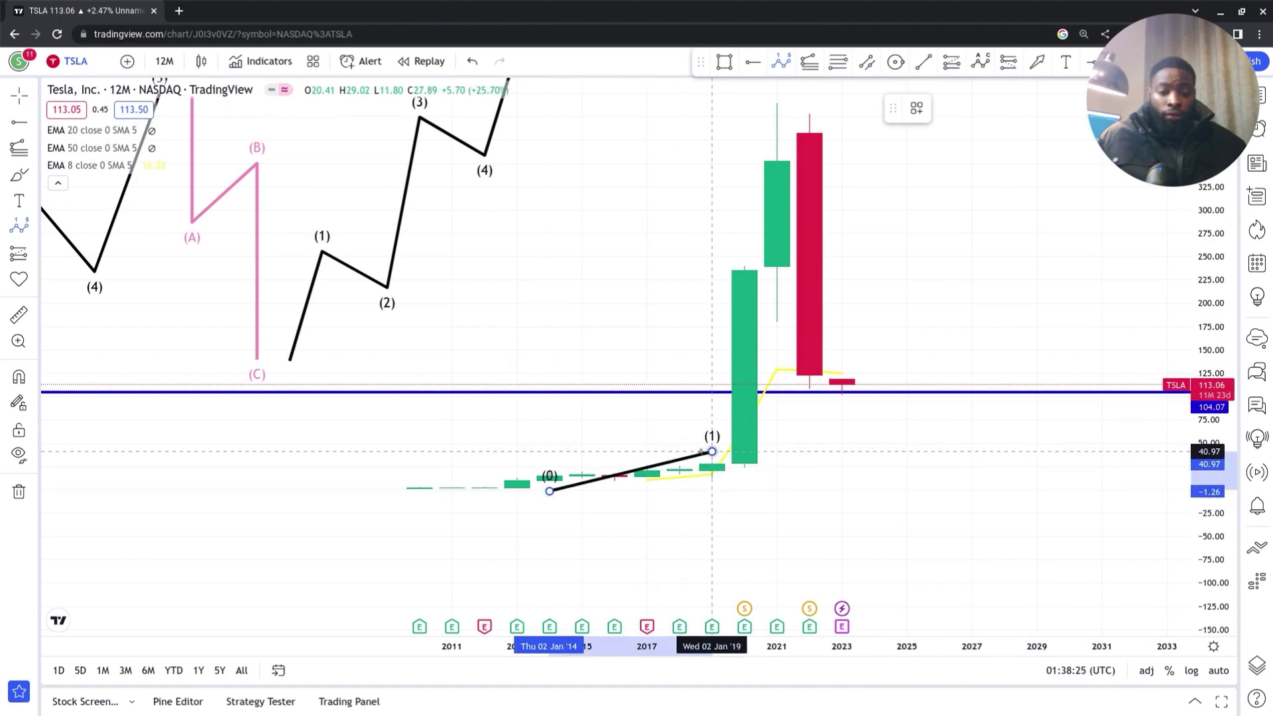
{"action": "left_click", "coordinate": [745, 477]}
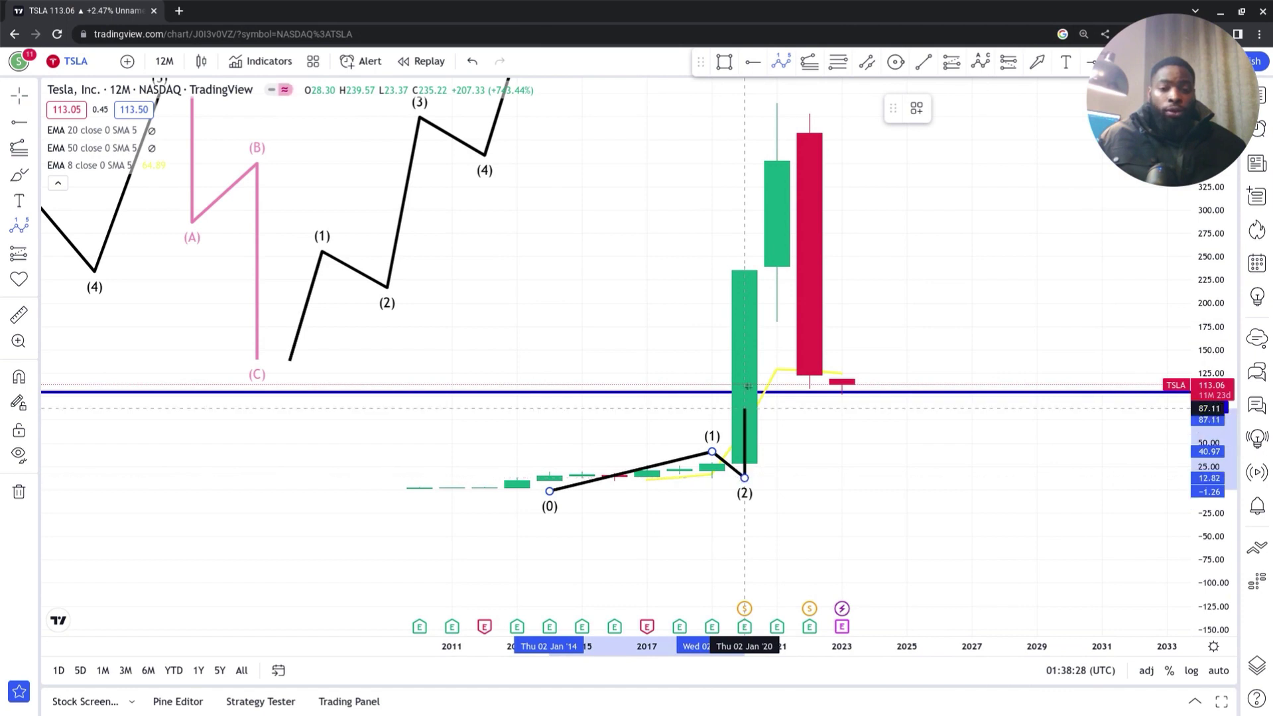
{"action": "left_click", "coordinate": [746, 256]}
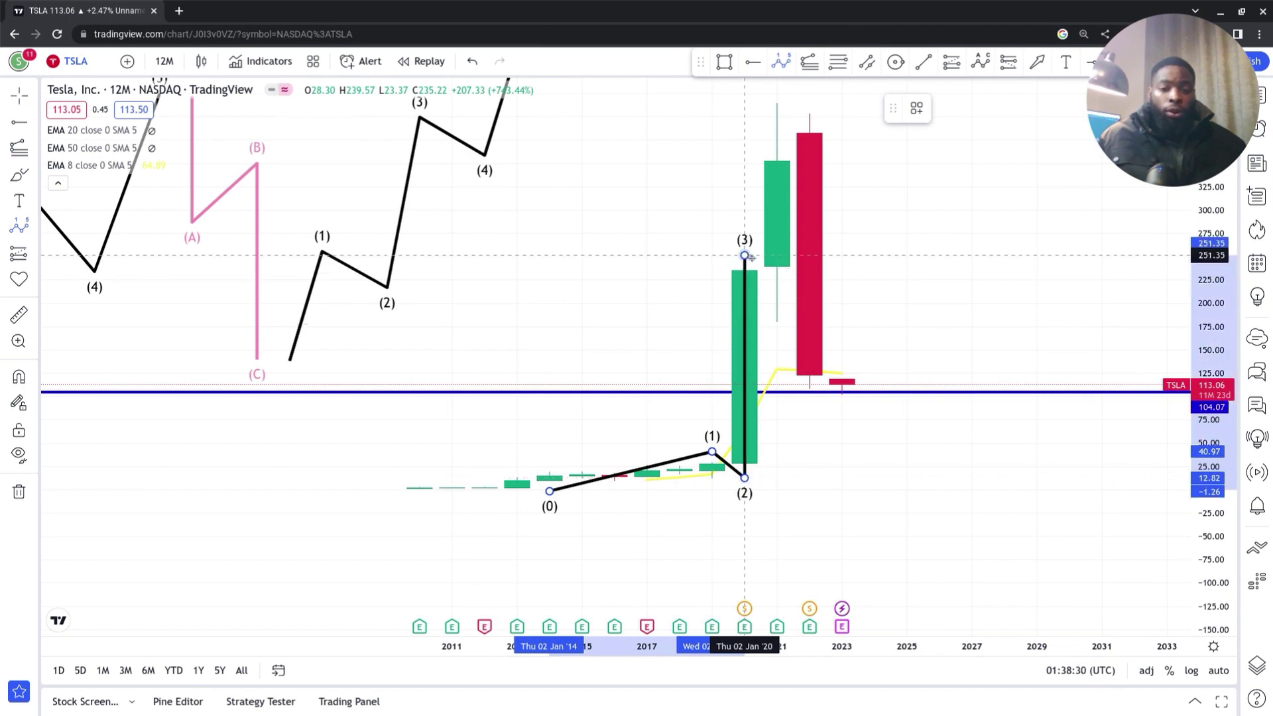
{"action": "left_click", "coordinate": [777, 320]}
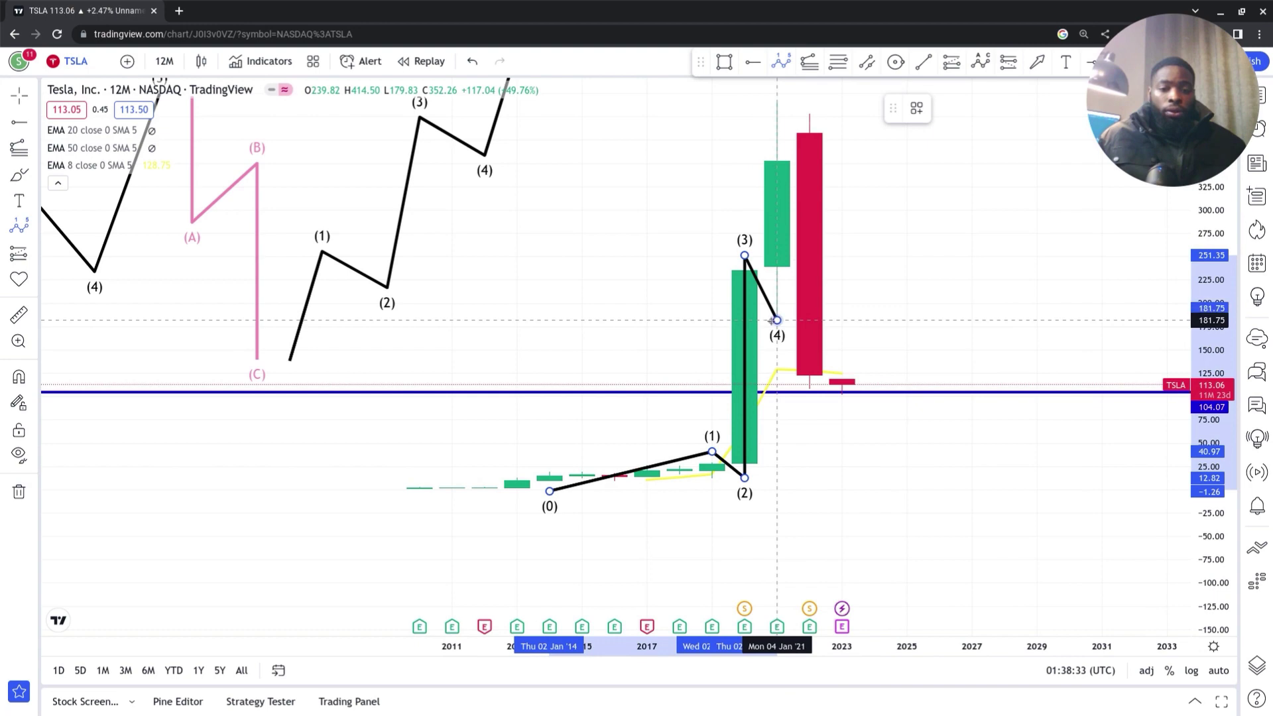
{"action": "left_click", "coordinate": [853, 109]}
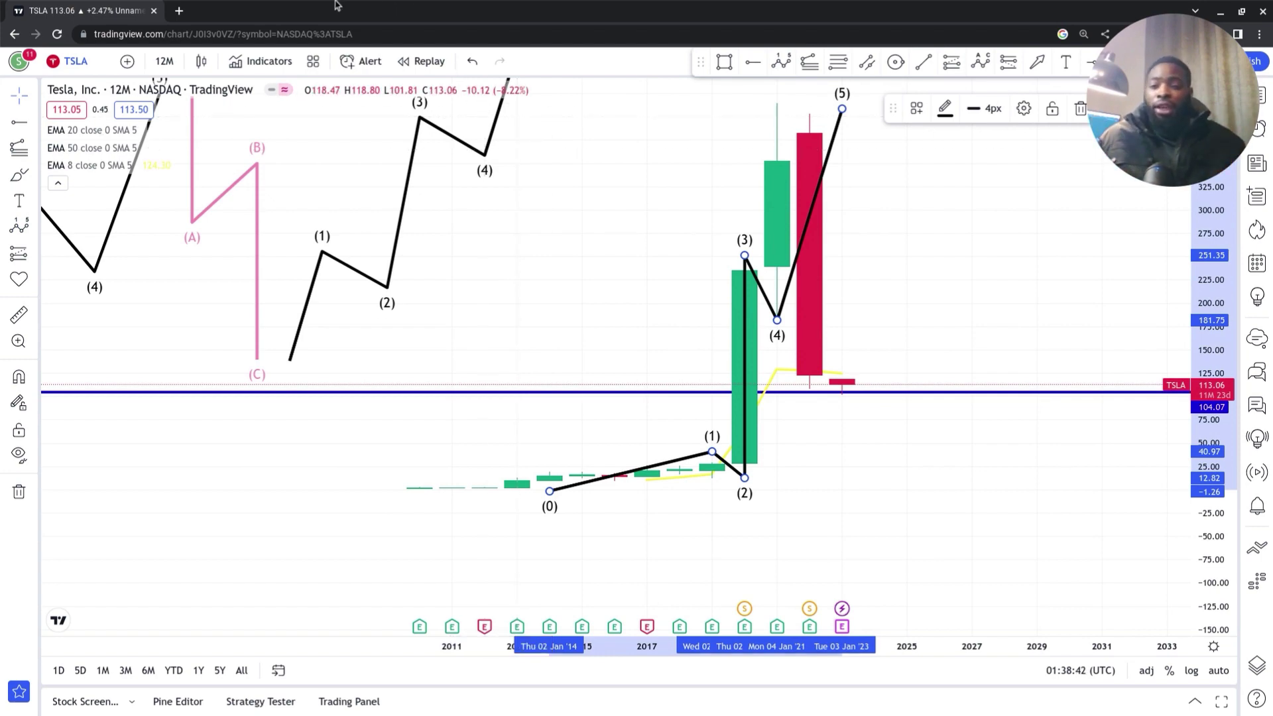
- Switch the chart to the 6-month interval and move the Tesla impulse's wave 3 point to July 2020 at about 288
{"action": "left_click", "coordinate": [164, 61]}
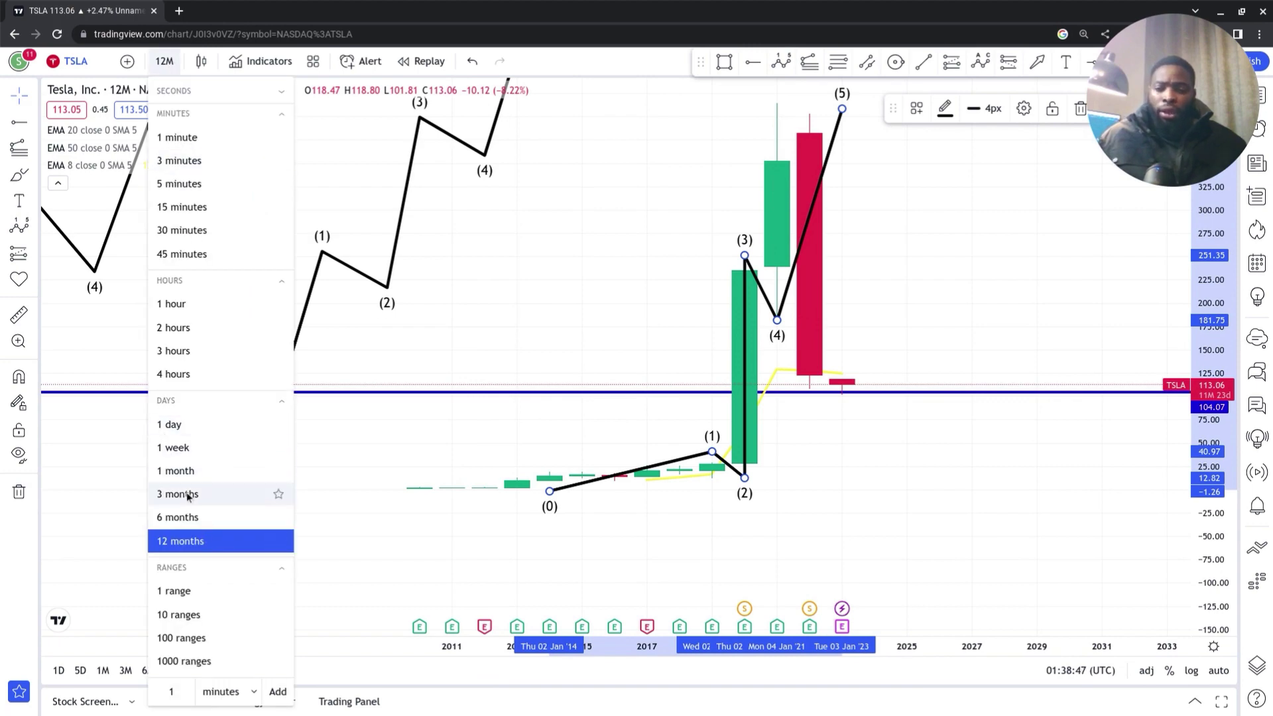
{"action": "left_click", "coordinate": [542, 326]}
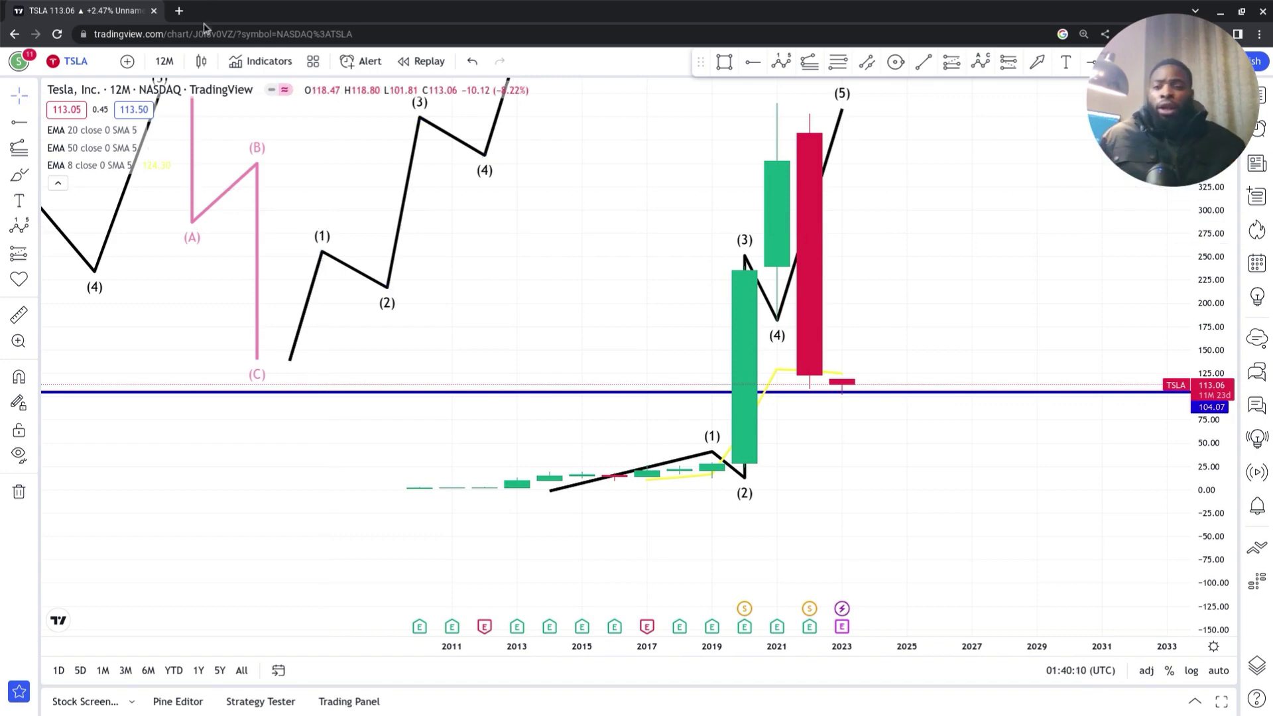
{"action": "left_click", "coordinate": [164, 60]}
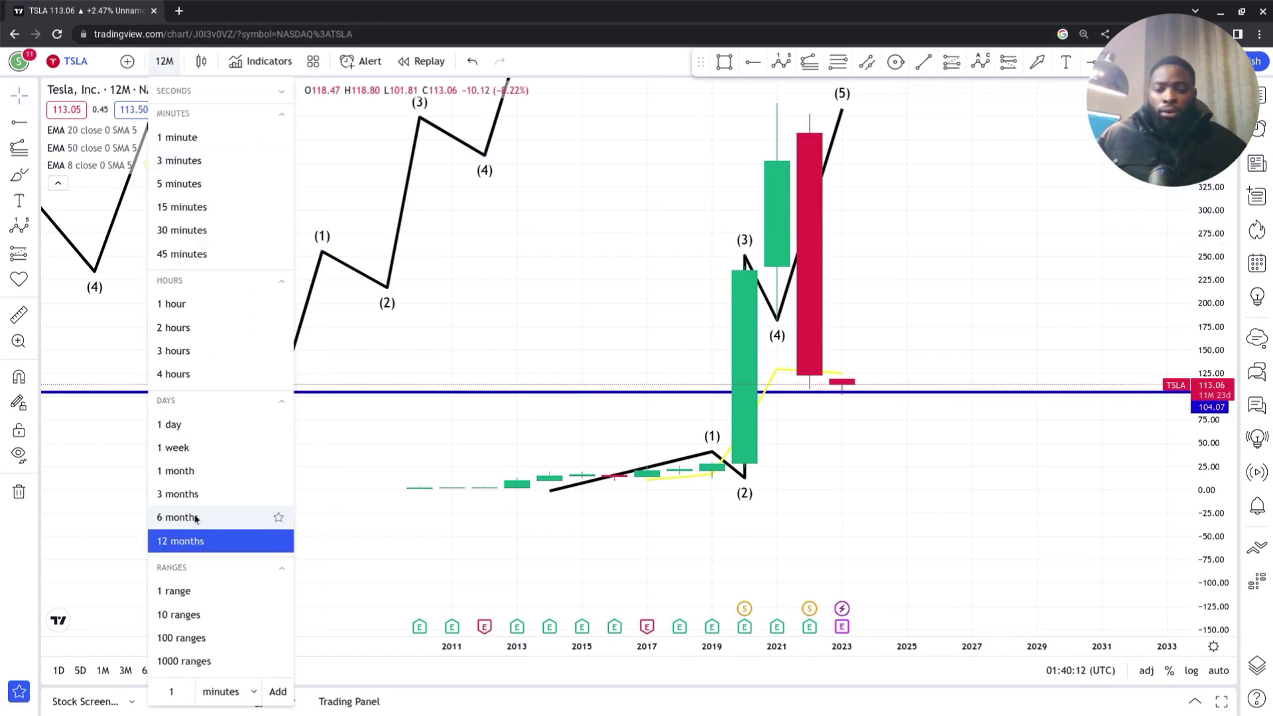
{"action": "left_click", "coordinate": [179, 517]}
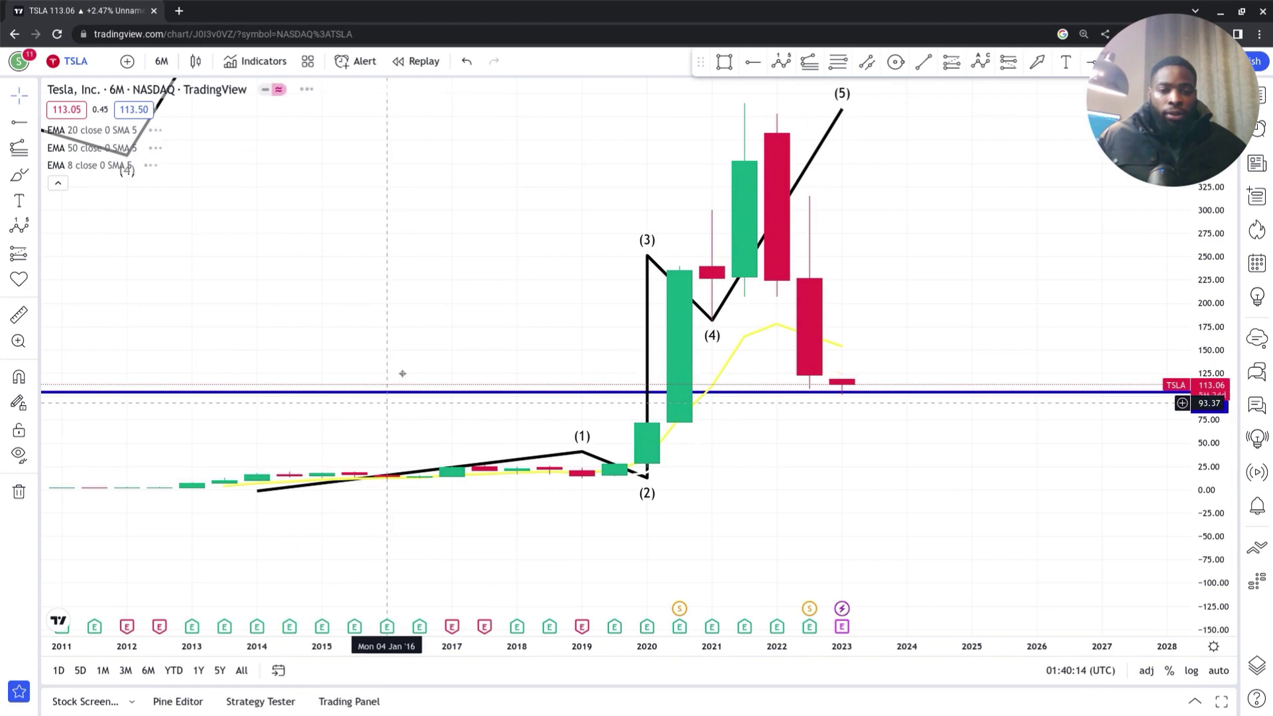
{"action": "scroll", "coordinate": [572, 395], "scroll_direction": "up", "scroll_amount": 3}
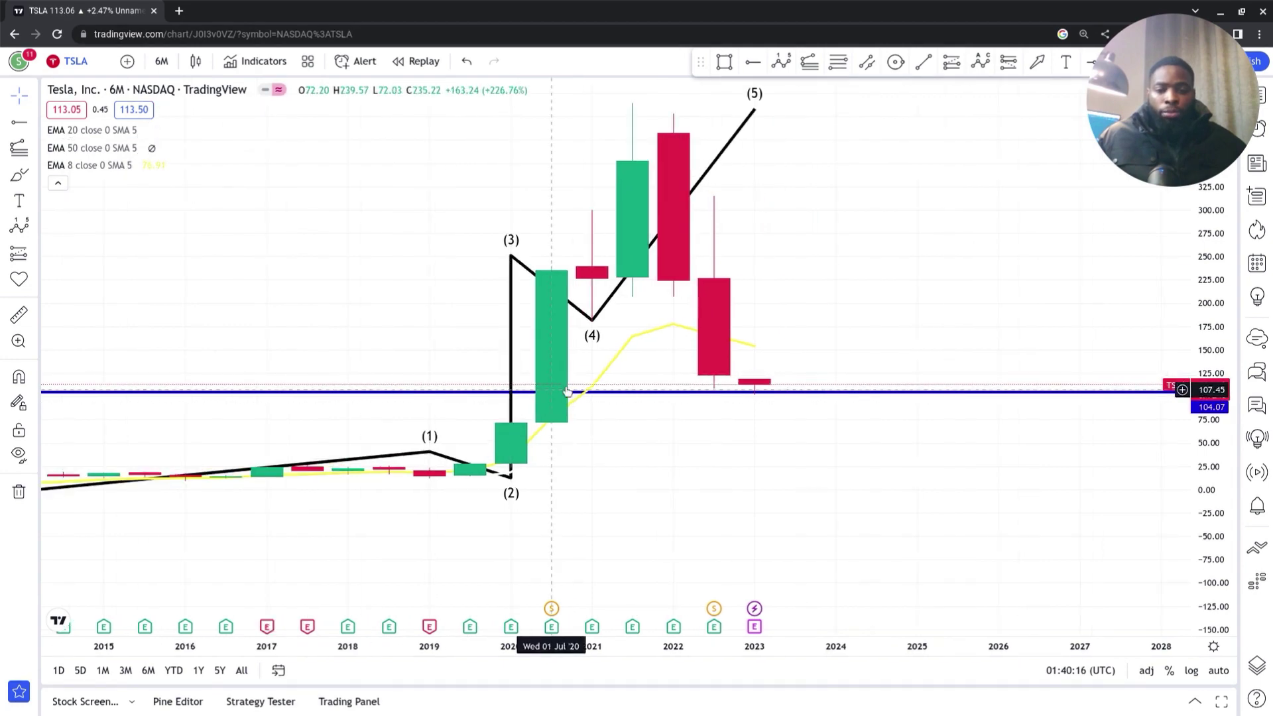
{"action": "mouse_move", "coordinate": [516, 258]}
{"action": "left_mouse_down"}
{"action": "mouse_move", "coordinate": [596, 244]}
{"action": "mouse_move", "coordinate": [584, 222]}
{"action": "mouse_move", "coordinate": [567, 225]}
{"action": "left_mouse_up"}
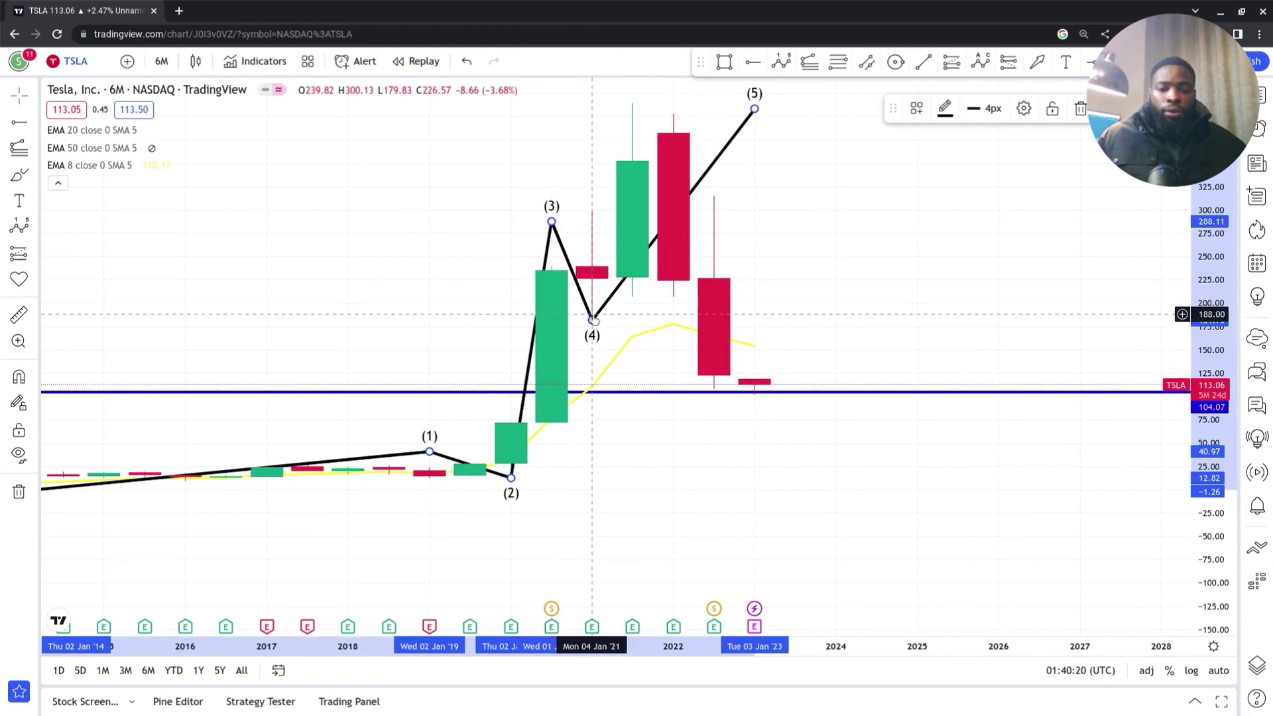
{"action": "left_click", "coordinate": [597, 315]}
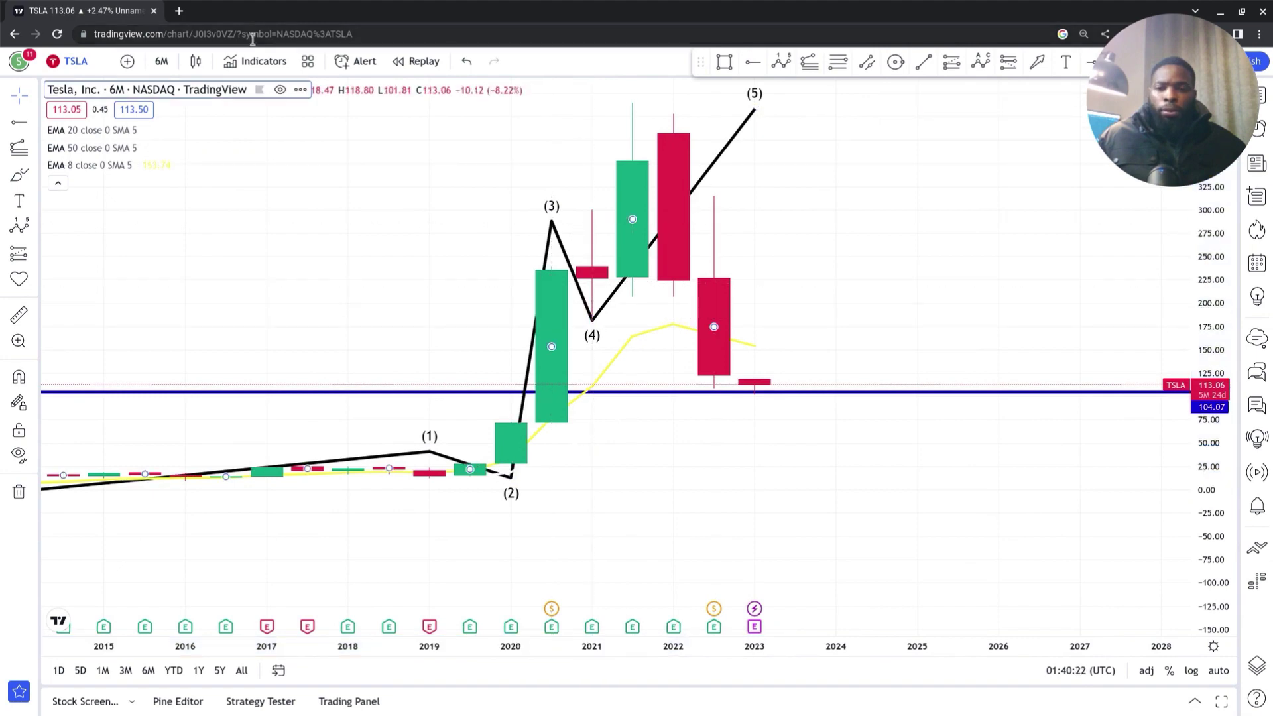
- Switch the chart to the 3-month interval and move the Tesla impulse's wave 5 point to the early-2022 peak at about 407
{"action": "left_click", "coordinate": [162, 61]}
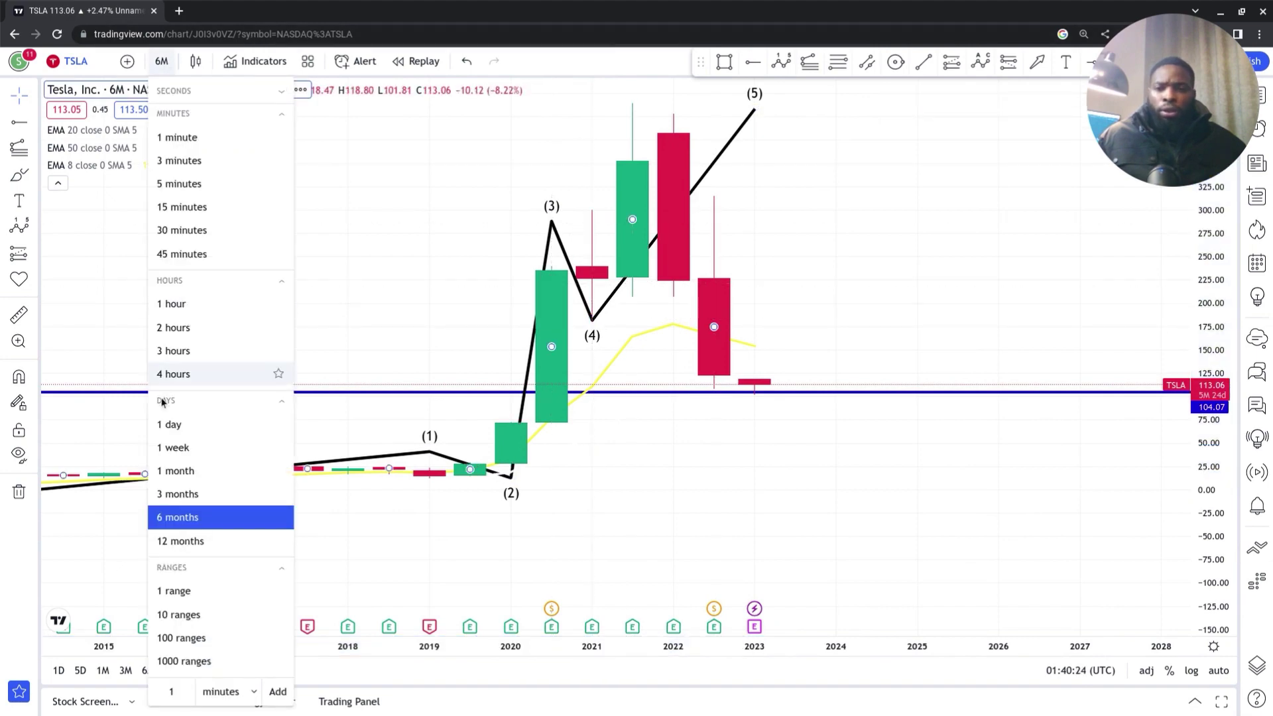
{"action": "left_click", "coordinate": [199, 499]}
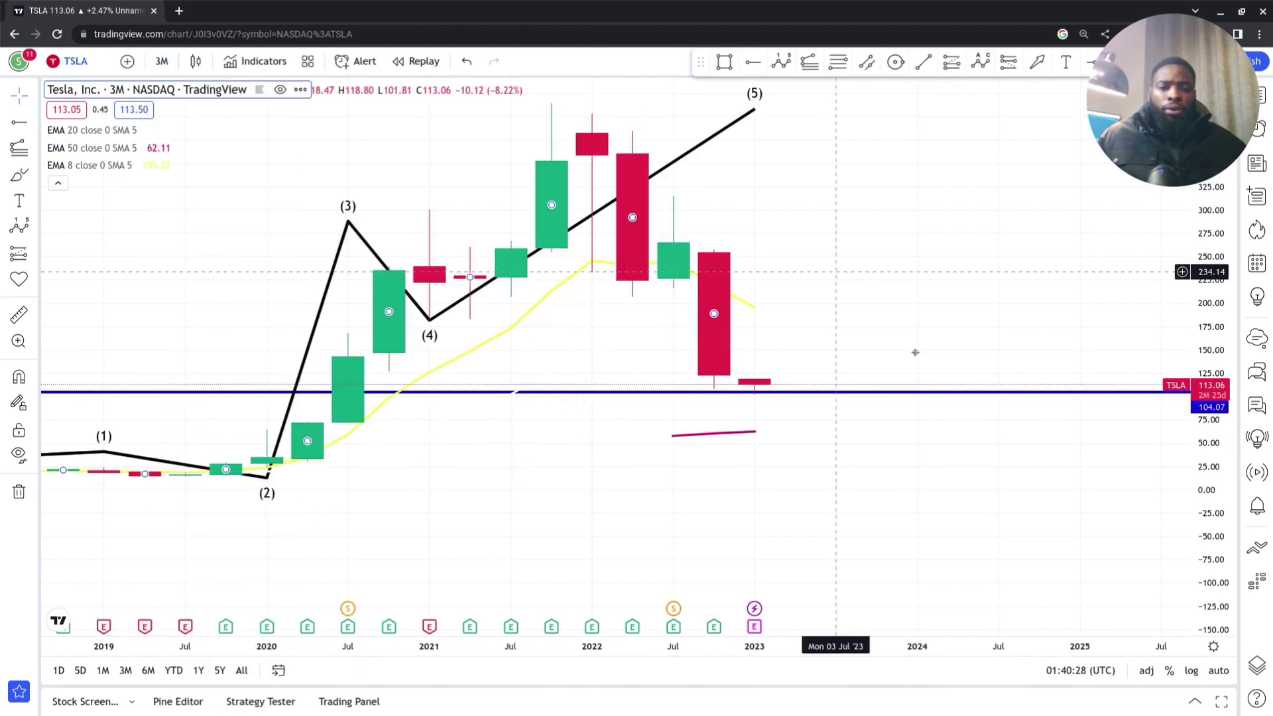
{"action": "left_click_drag", "start_coordinate": [1210, 367], "coordinate": [862, 254]}
{"action": "scroll", "coordinate": [810, 287], "scroll_direction": "down", "scroll_amount": 3}
{"action": "left_click_drag", "start_coordinate": [744, 383], "coordinate": [855, 236]}
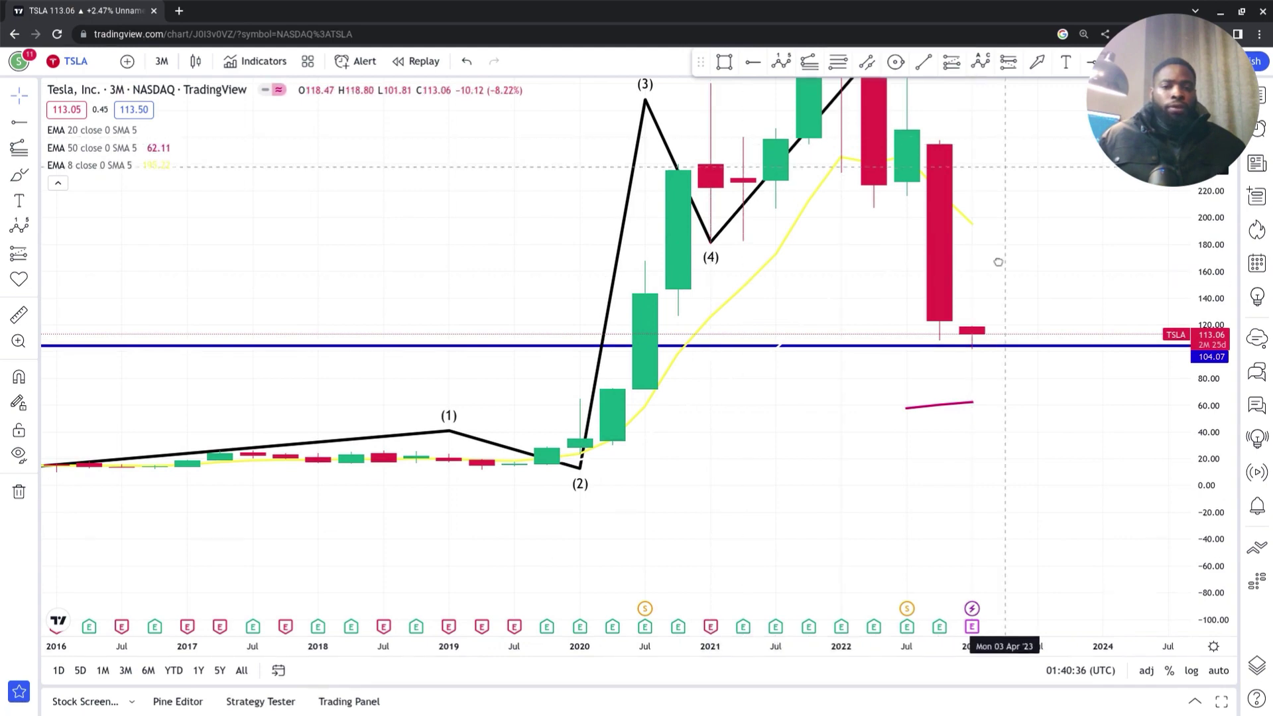
{"action": "left_click_drag", "start_coordinate": [998, 262], "coordinate": [916, 411]}
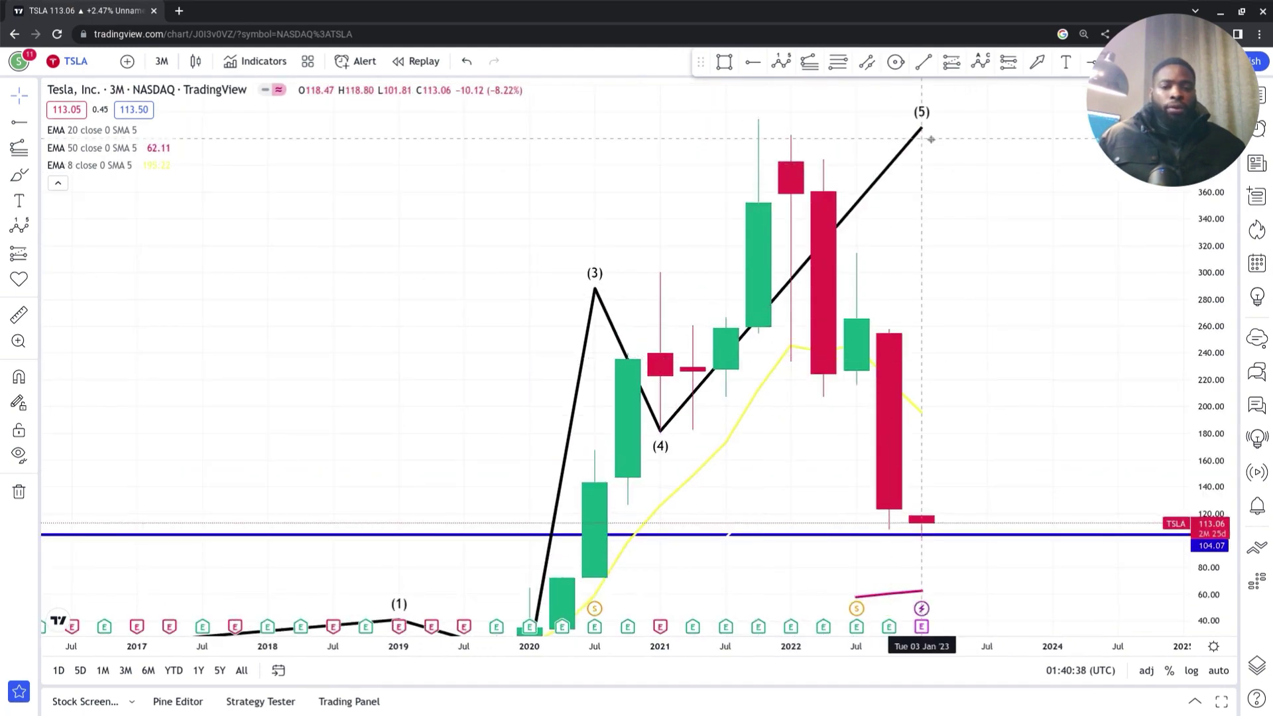
{"action": "left_click_drag", "start_coordinate": [921, 129], "coordinate": [790, 133]}
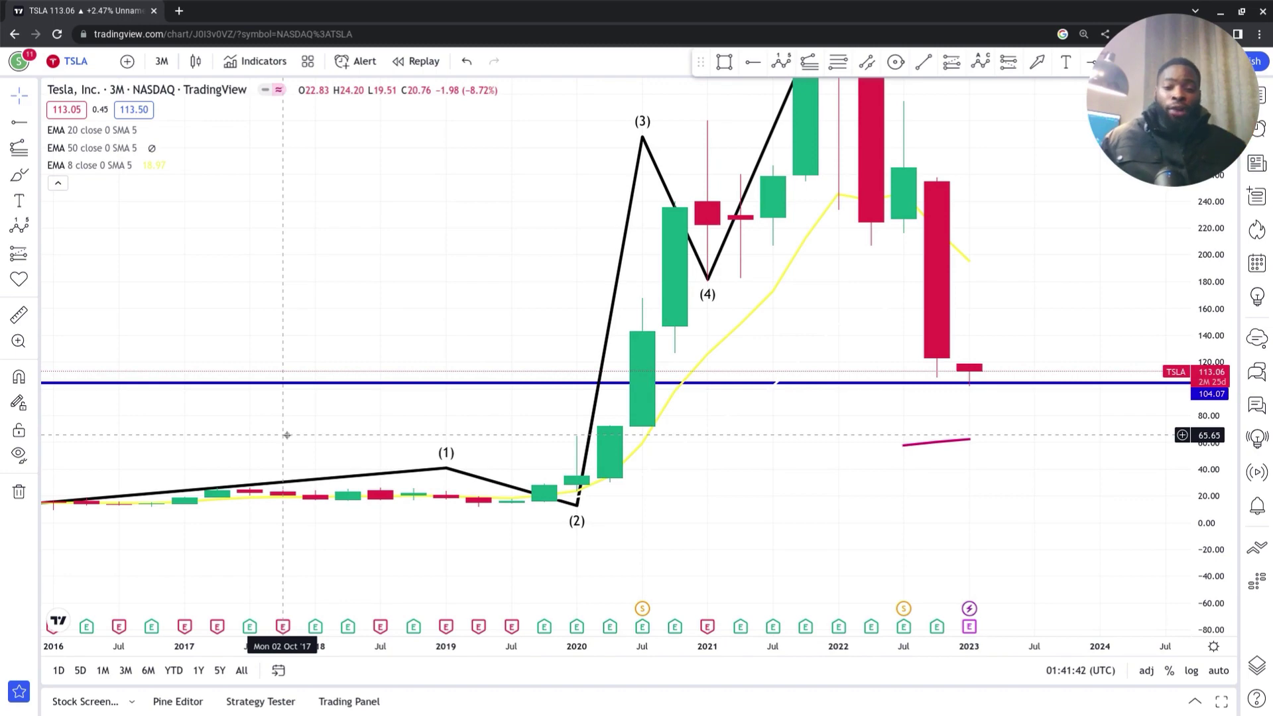
- Compare the illustrative impulse and correction patterns before 2014 and the horizontal ray's origin with Tesla's five-wave count
{"action": "left_click_drag", "start_coordinate": [176, 299], "coordinate": [843, 290]}
{"action": "scroll", "coordinate": [722, 292], "scroll_direction": "down", "scroll_amount": 3}
{"action": "scroll", "coordinate": [717, 298], "scroll_direction": "down", "scroll_amount": 5}
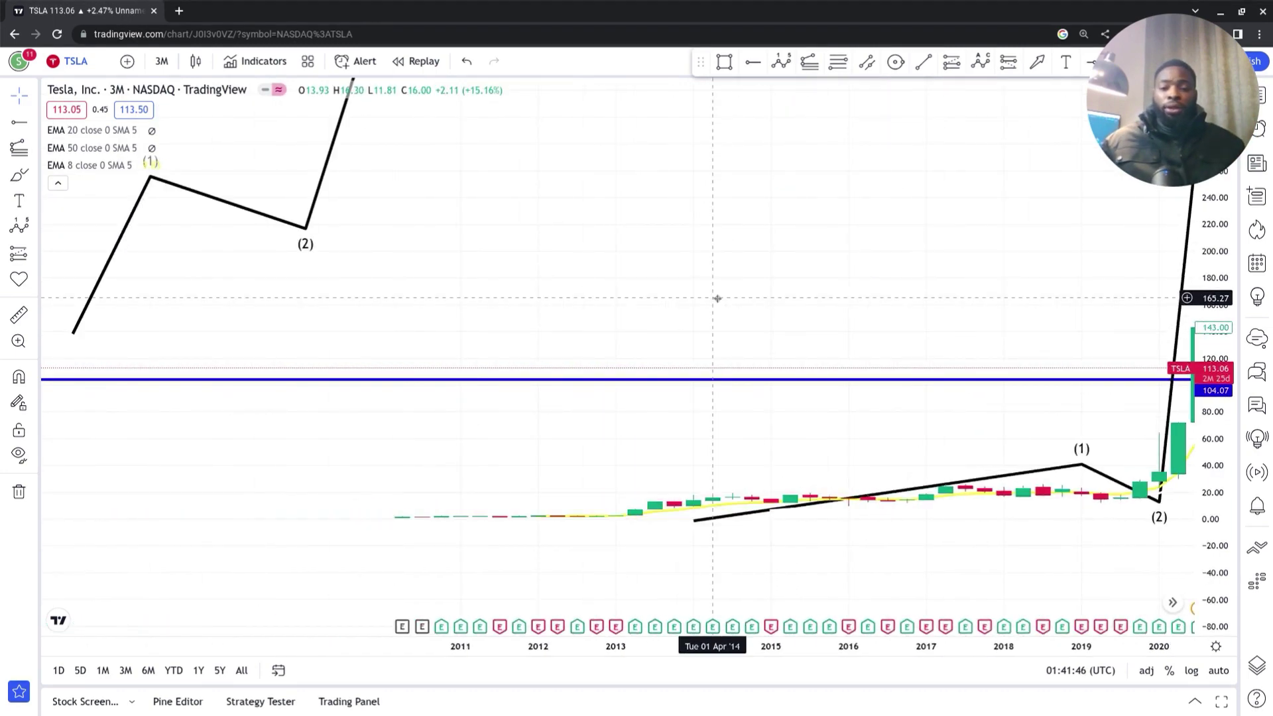
{"action": "left_click_drag", "start_coordinate": [299, 251], "coordinate": [554, 475]}
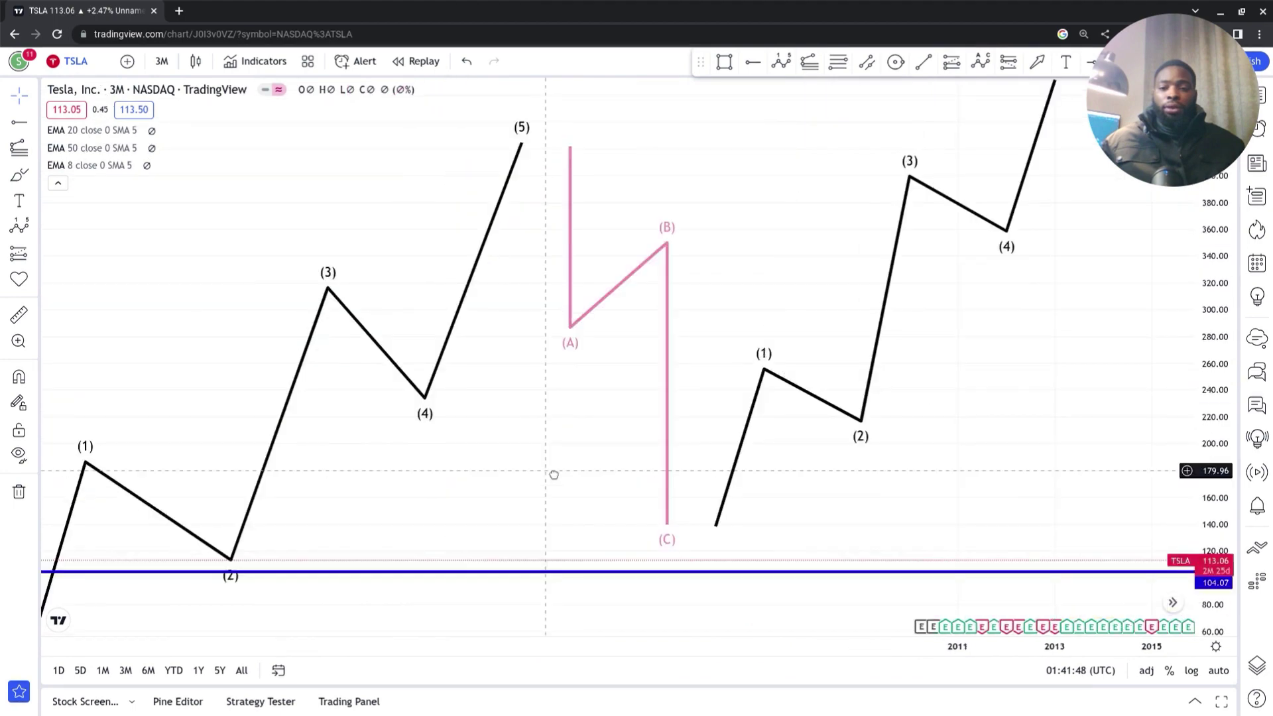
{"action": "scroll", "coordinate": [542, 483], "scroll_direction": "down", "scroll_amount": 5}
{"action": "scroll", "coordinate": [532, 480], "scroll_direction": "down", "scroll_amount": 3}
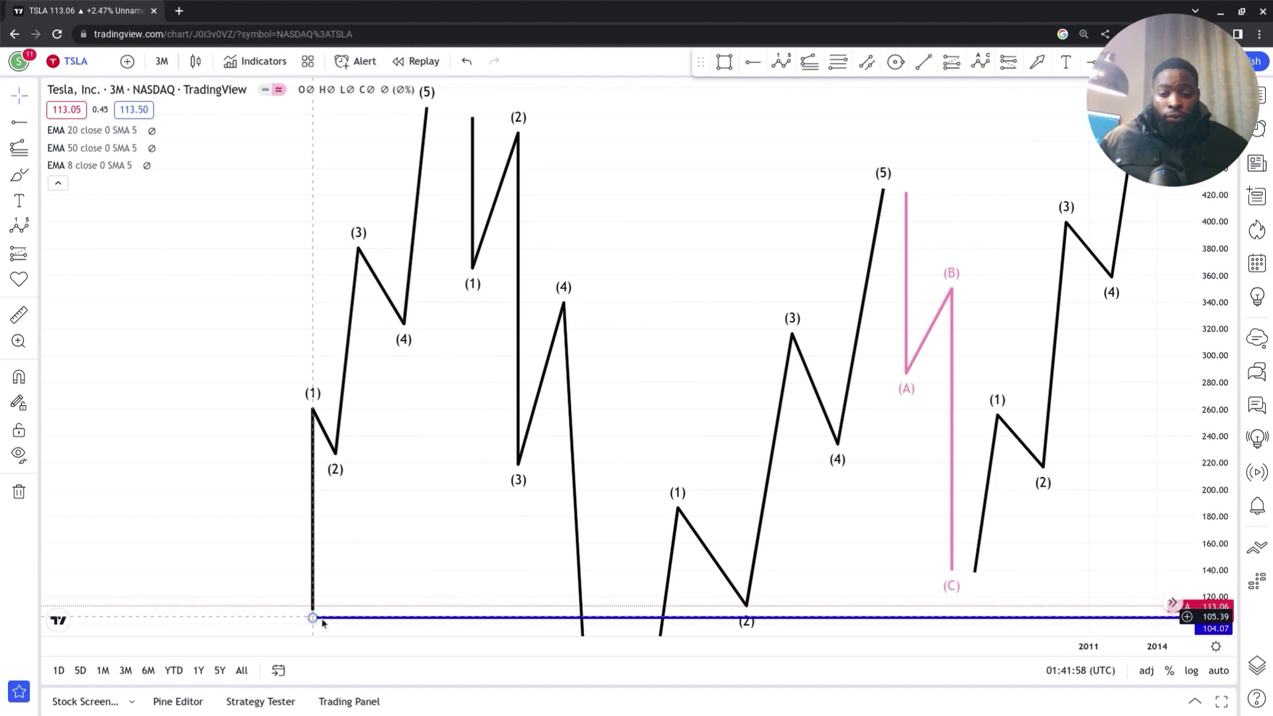
{"action": "scroll", "coordinate": [807, 528], "scroll_direction": "right", "scroll_amount": 5}
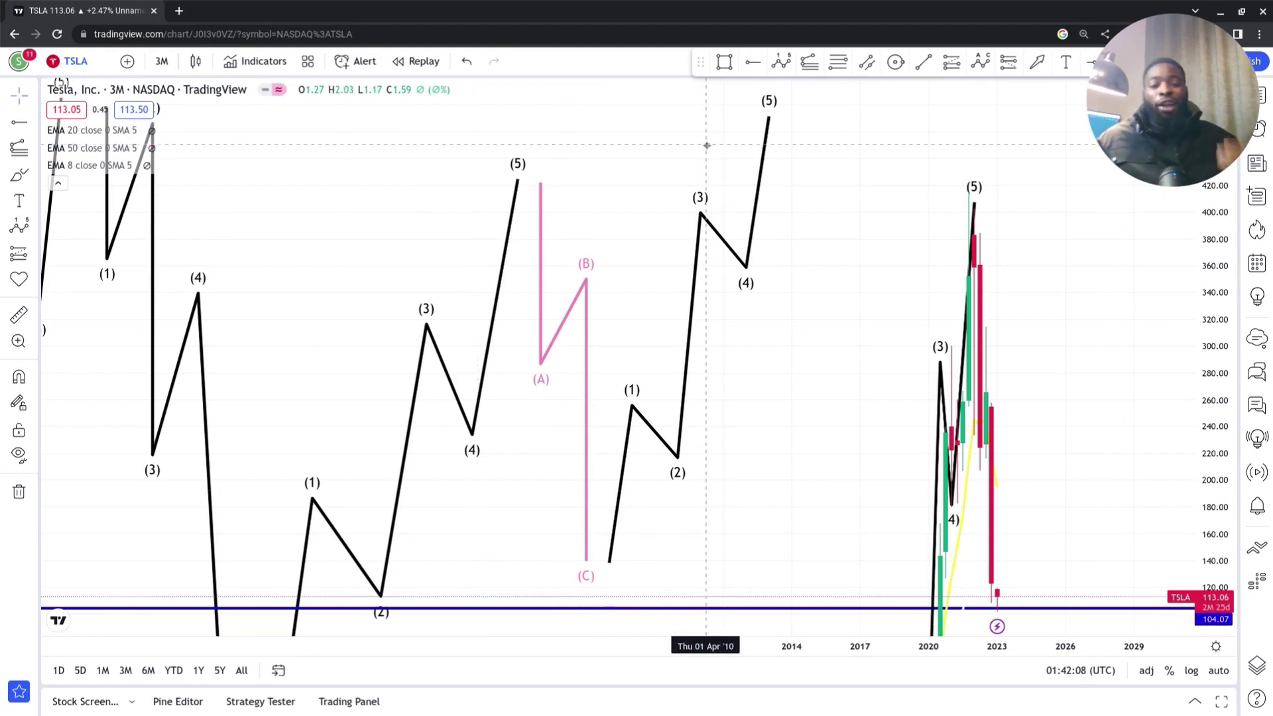
{"action": "scroll", "coordinate": [707, 145], "scroll_direction": "right", "scroll_amount": 5}
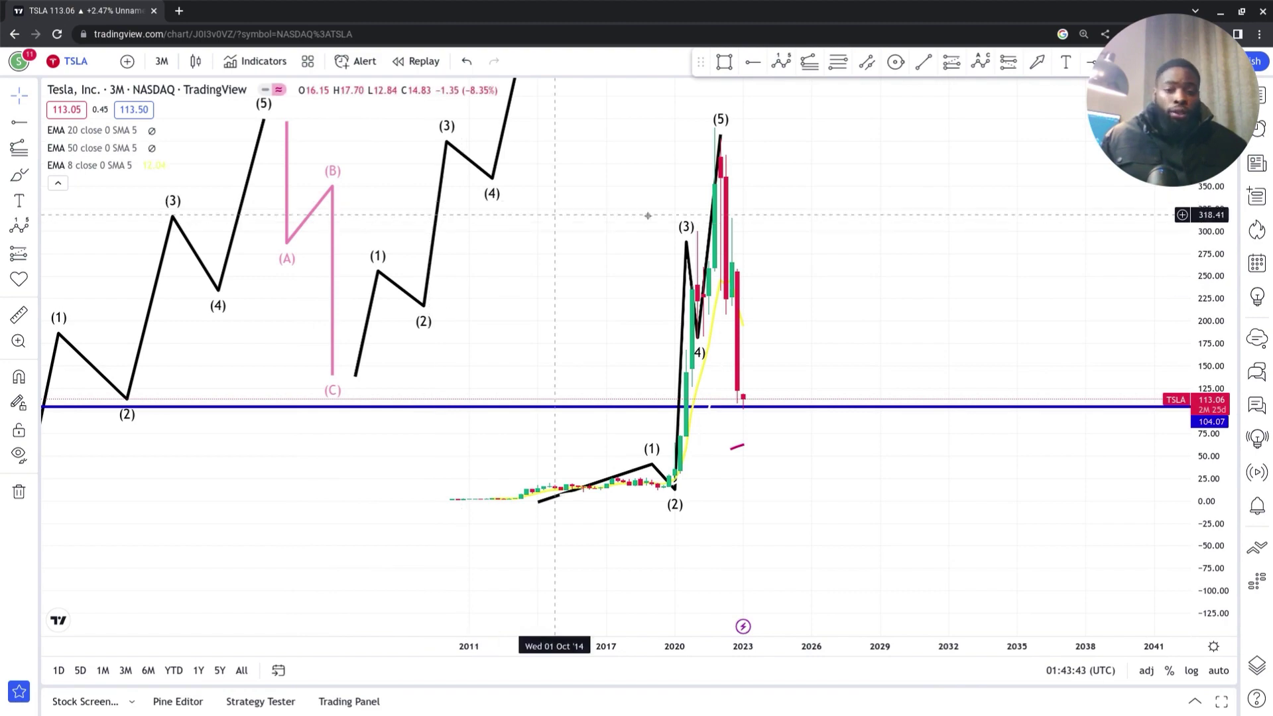
- Draw an ABC correction from Tesla's late-2021 top, with A at about 197, B at 297 and C at 103, and colour it red
{"action": "scroll", "coordinate": [737, 262], "scroll_direction": "up", "scroll_amount": 5}
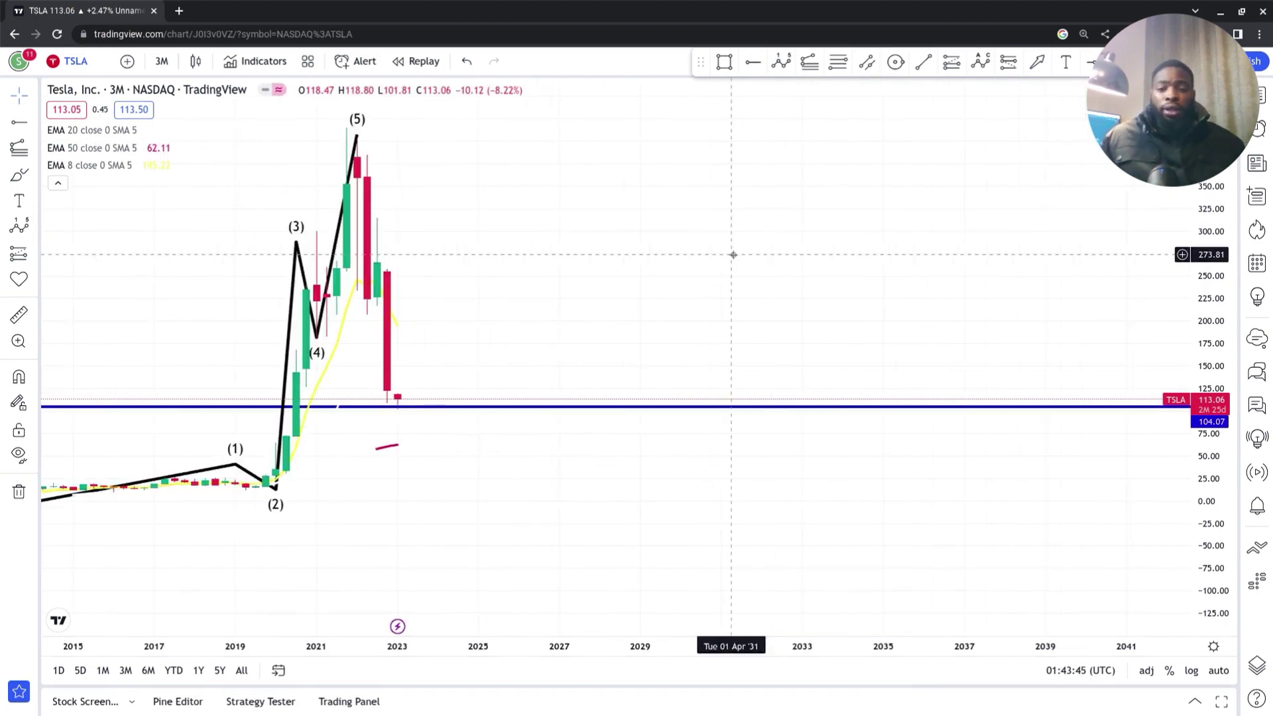
{"action": "scroll", "coordinate": [512, 258], "scroll_direction": "left", "scroll_amount": 5}
{"action": "scroll", "coordinate": [776, 265], "scroll_direction": "right", "scroll_amount": 3}
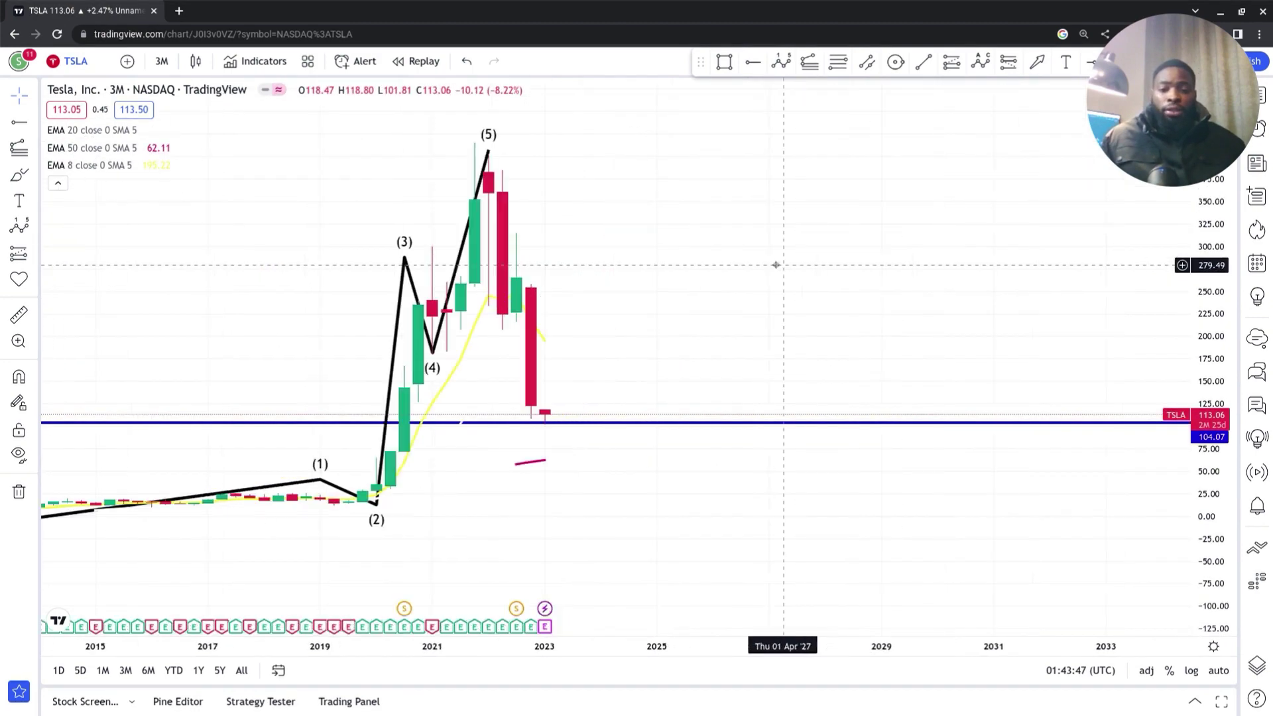
{"action": "scroll", "coordinate": [776, 264], "scroll_direction": "up", "scroll_amount": 3}
{"action": "left_click_drag", "start_coordinate": [608, 265], "coordinate": [844, 247]}
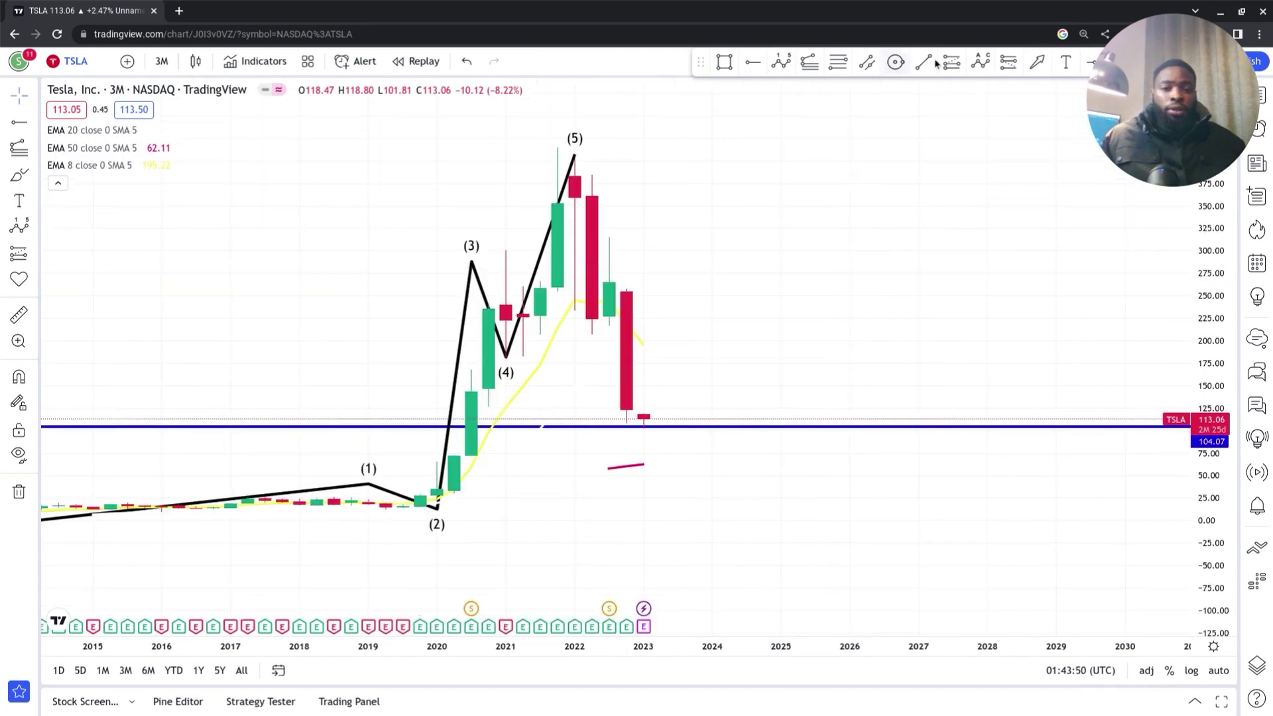
{"action": "left_click", "coordinate": [980, 66]}
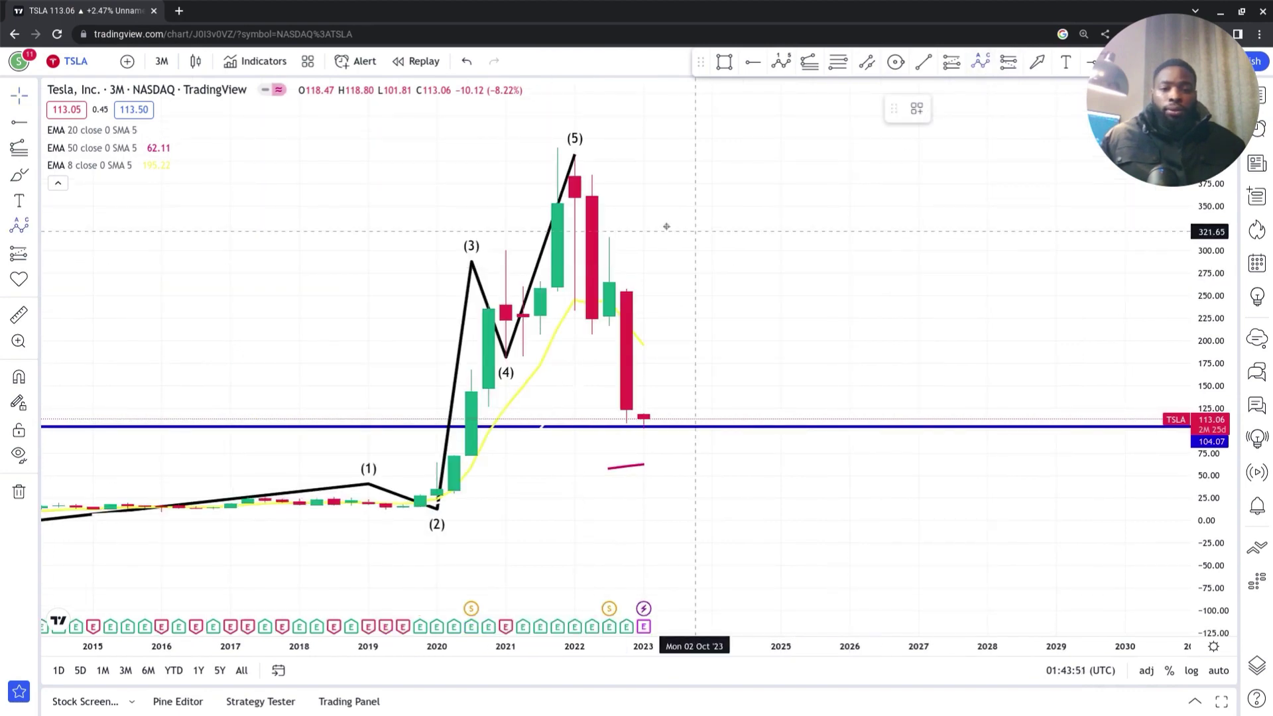
{"action": "left_click", "coordinate": [557, 171]}
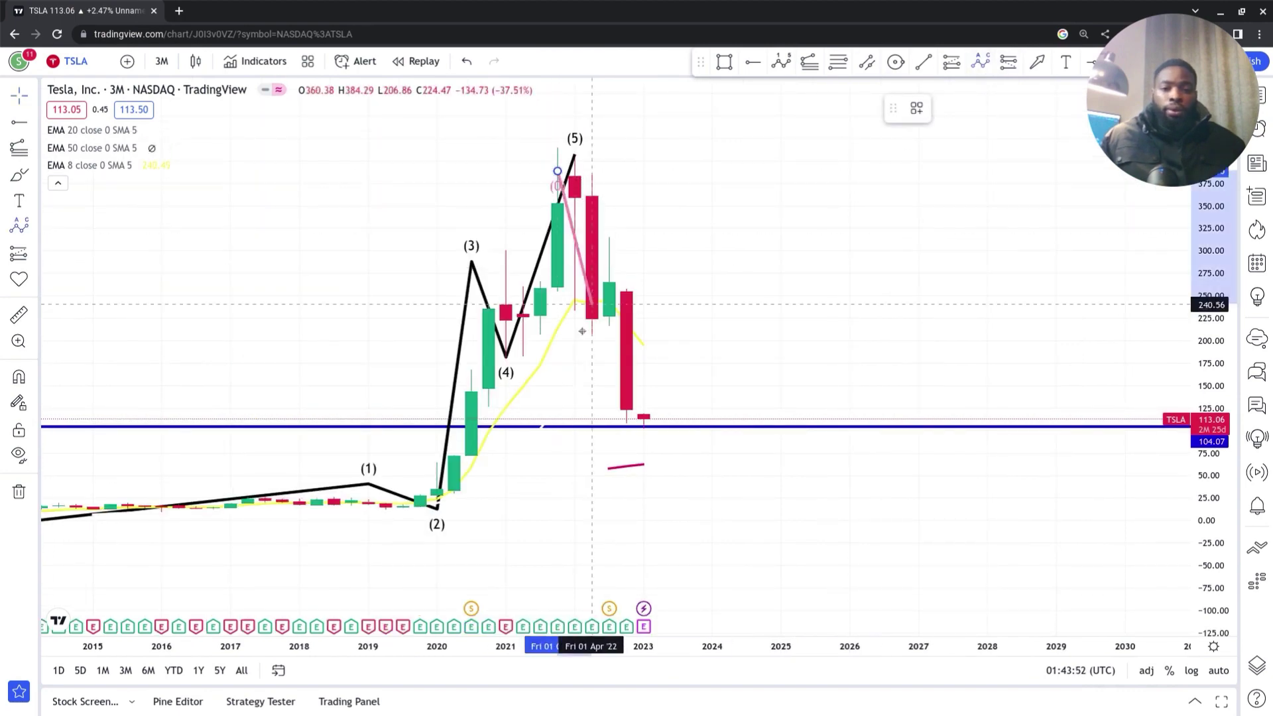
{"action": "left_click", "coordinate": [618, 270]}
{"action": "left_click", "coordinate": [626, 253]}
{"action": "left_click", "coordinate": [728, 403]}
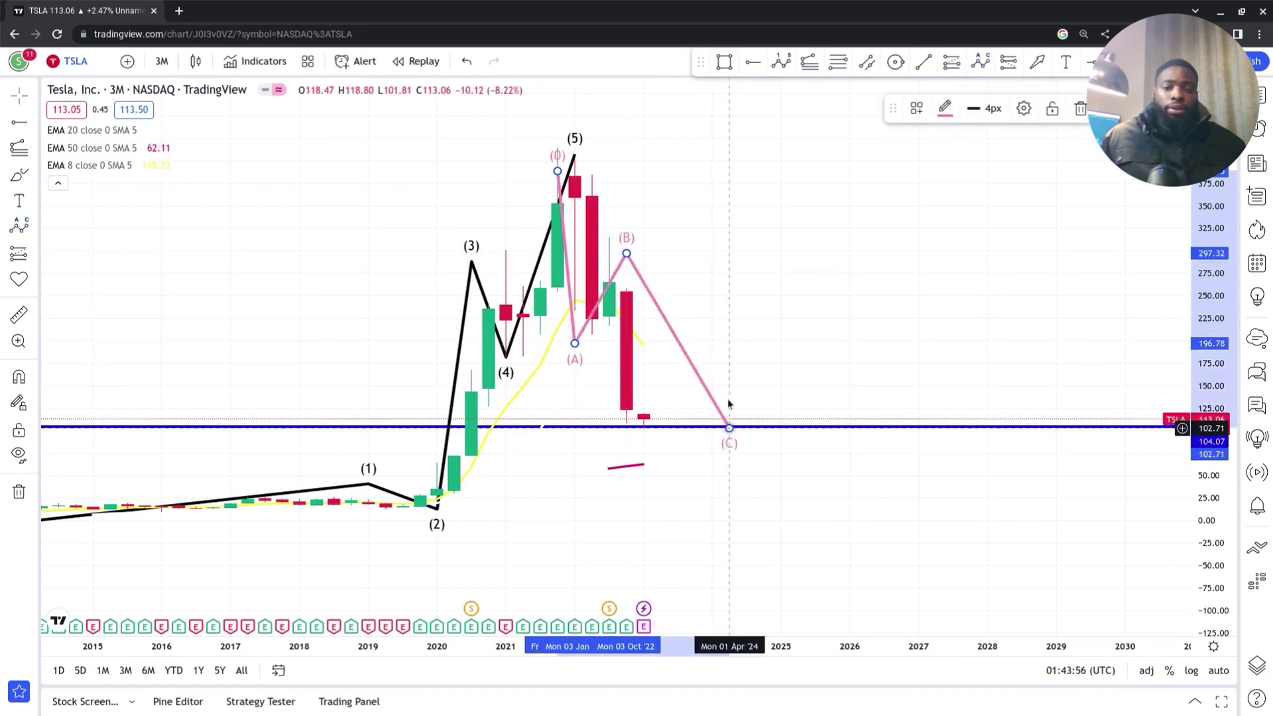
{"action": "left_click", "coordinate": [943, 116]}
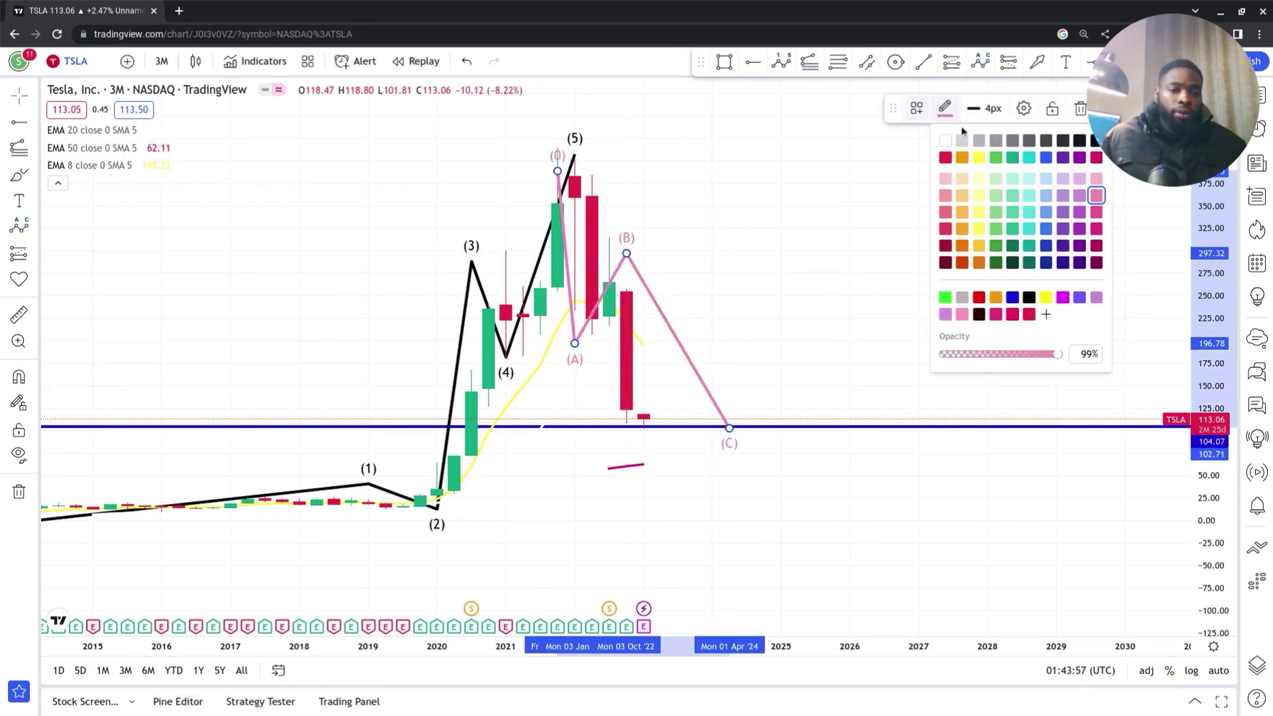
{"action": "left_click", "coordinate": [980, 299]}
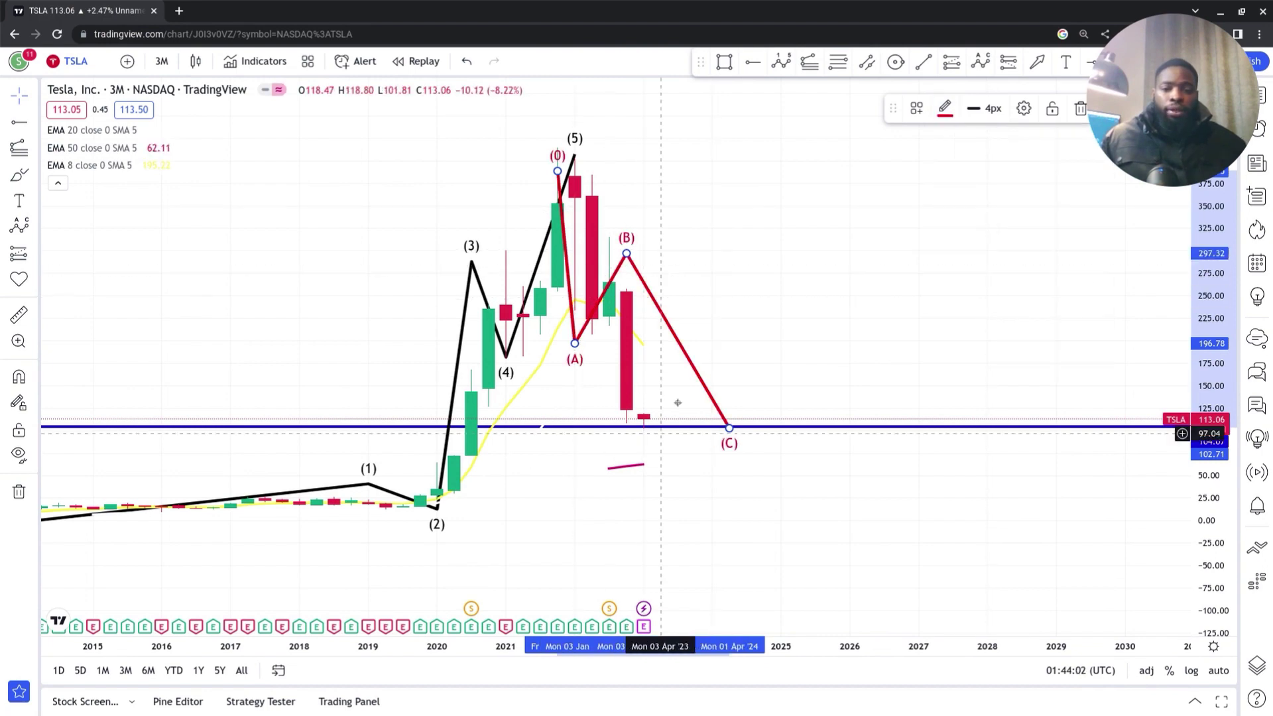
- Draw a falling five-wave impulse along wave A of the earlier red ABC pattern, with waves 1 to 5 at about 1022, 1048, 970, 1009 and 900
{"action": "mouse_move", "coordinate": [761, 293]}
{"action": "left_mouse_down"}
{"action": "mouse_move", "coordinate": [895, 312]}
{"action": "mouse_move", "coordinate": [1225, 289]}
{"action": "left_mouse_up"}
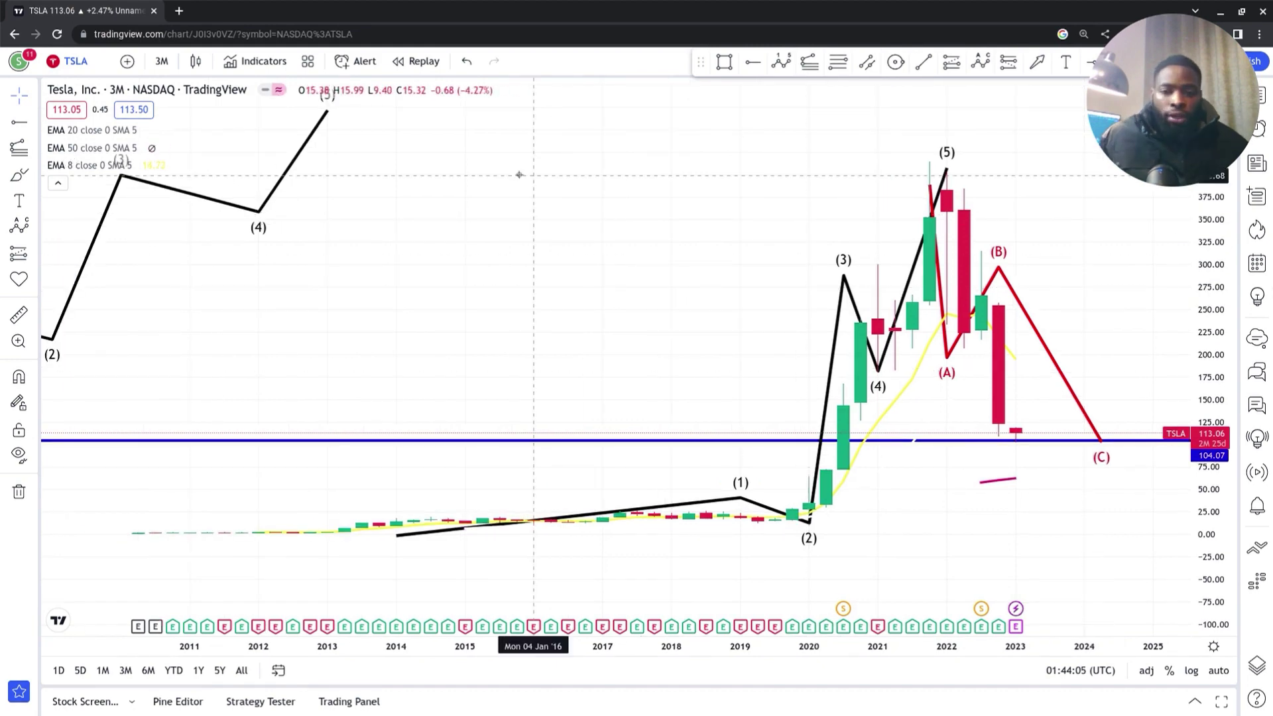
{"action": "left_click_drag", "start_coordinate": [563, 271], "coordinate": [790, 590]}
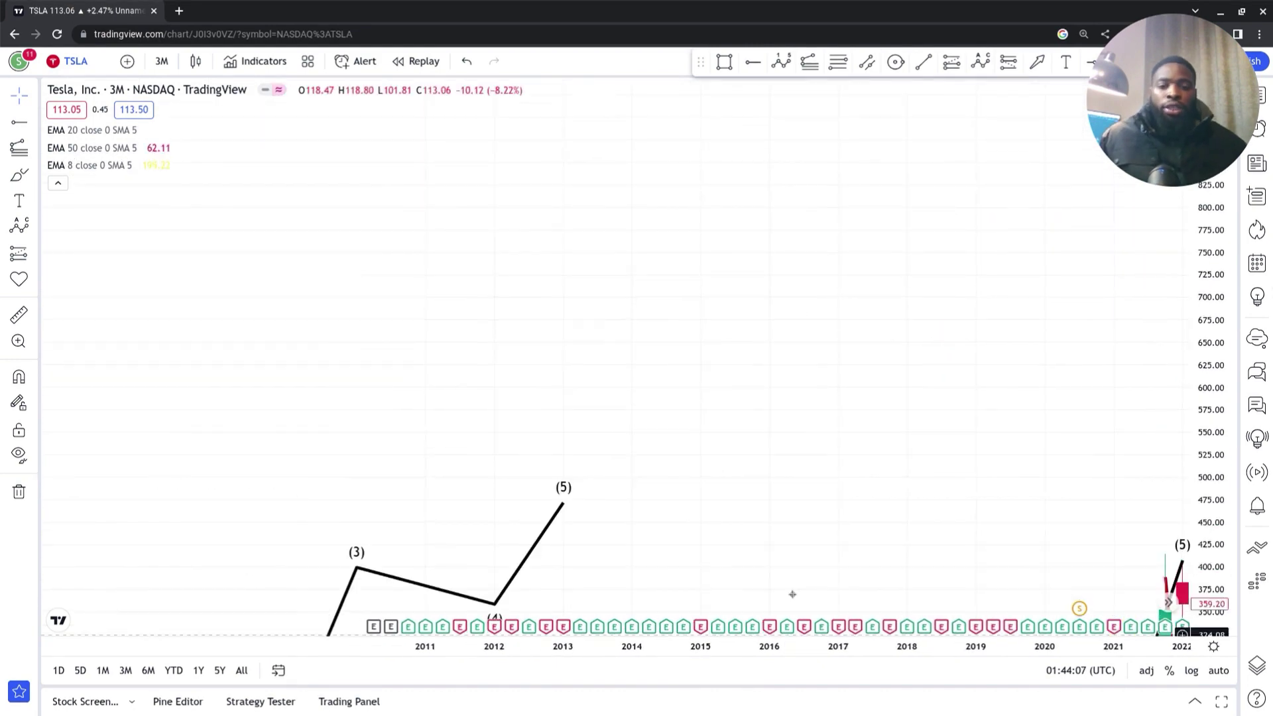
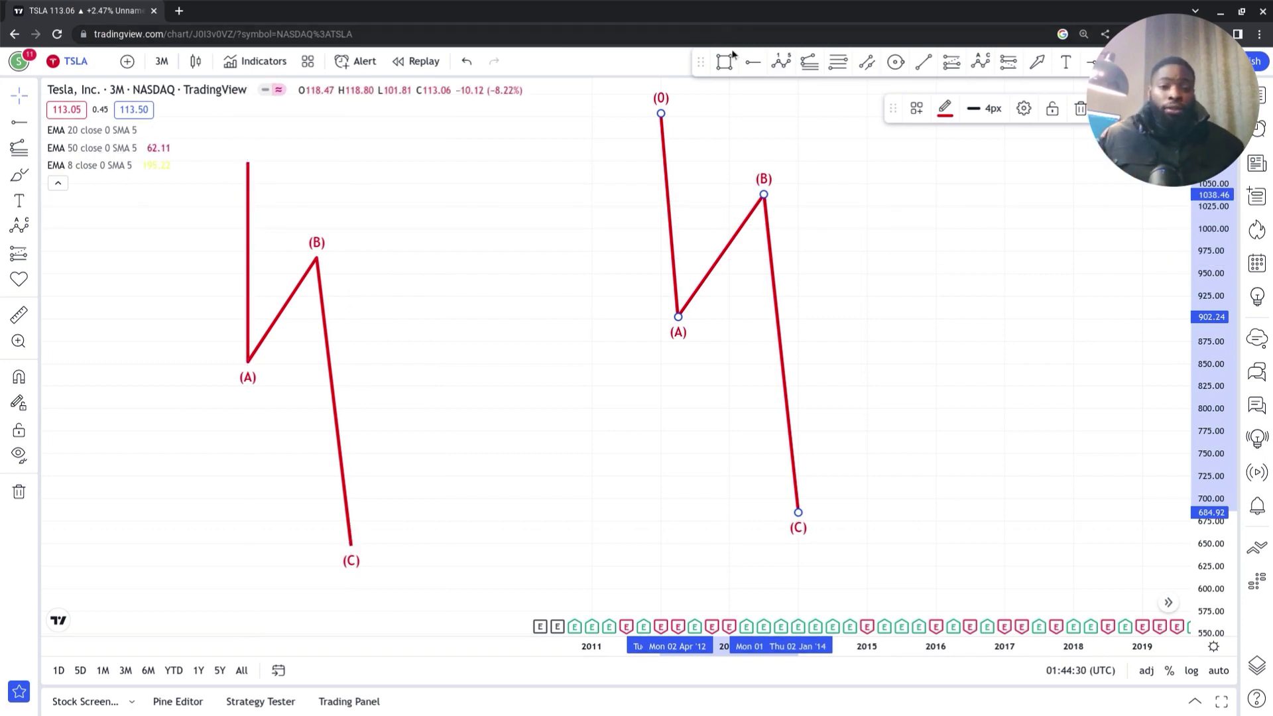
{"action": "left_click", "coordinate": [635, 82]}
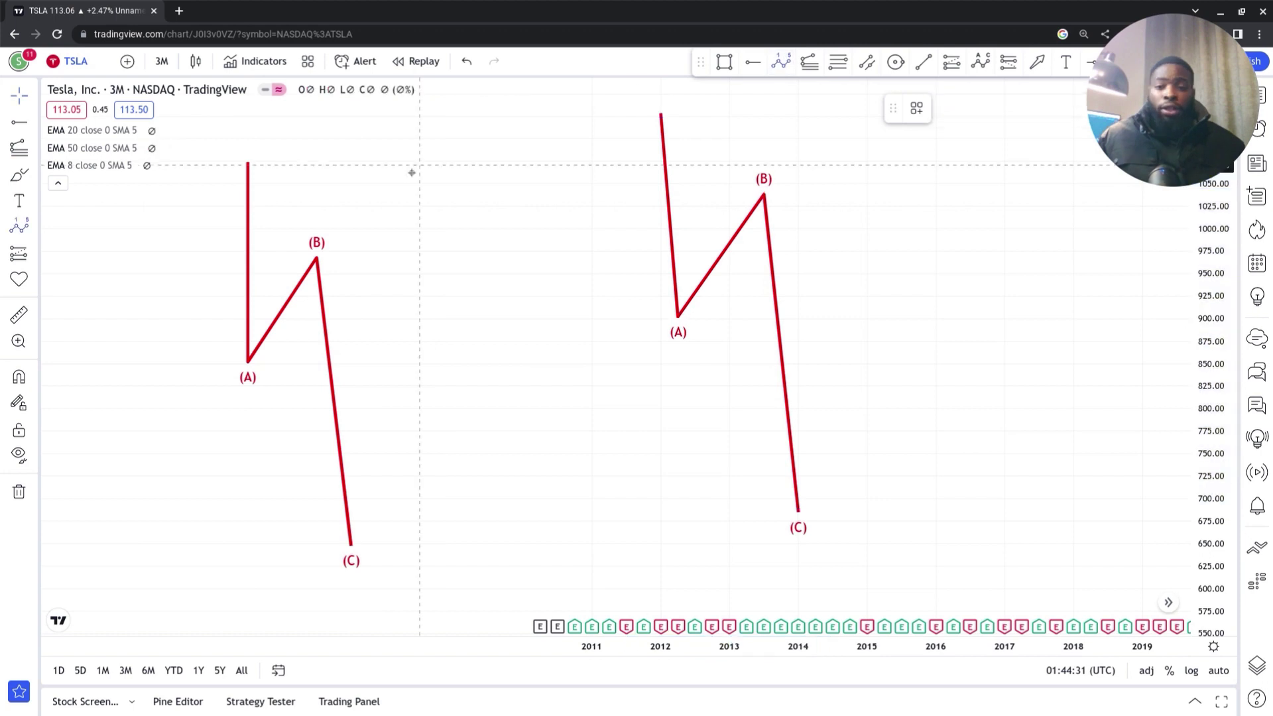
{"action": "left_click", "coordinate": [213, 173]}
{"action": "left_click", "coordinate": [230, 209]}
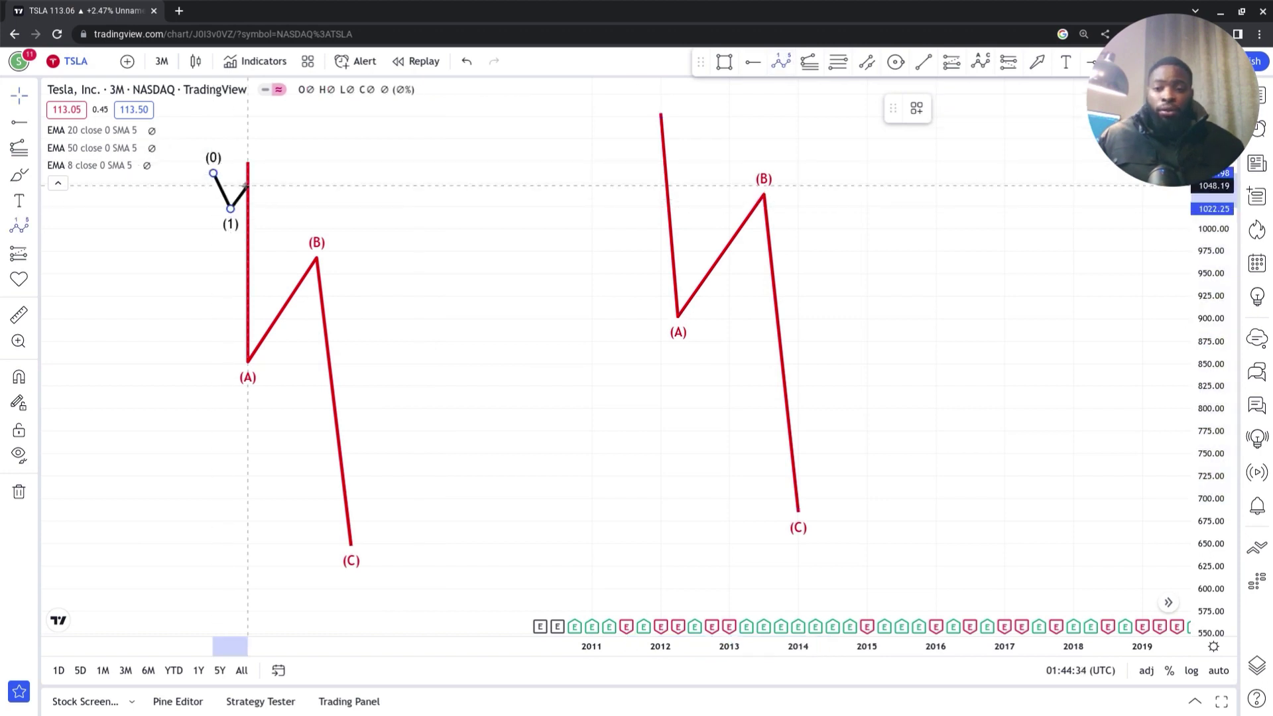
{"action": "left_click", "coordinate": [247, 202]}
{"action": "left_click", "coordinate": [248, 255]}
{"action": "left_click", "coordinate": [282, 221]}
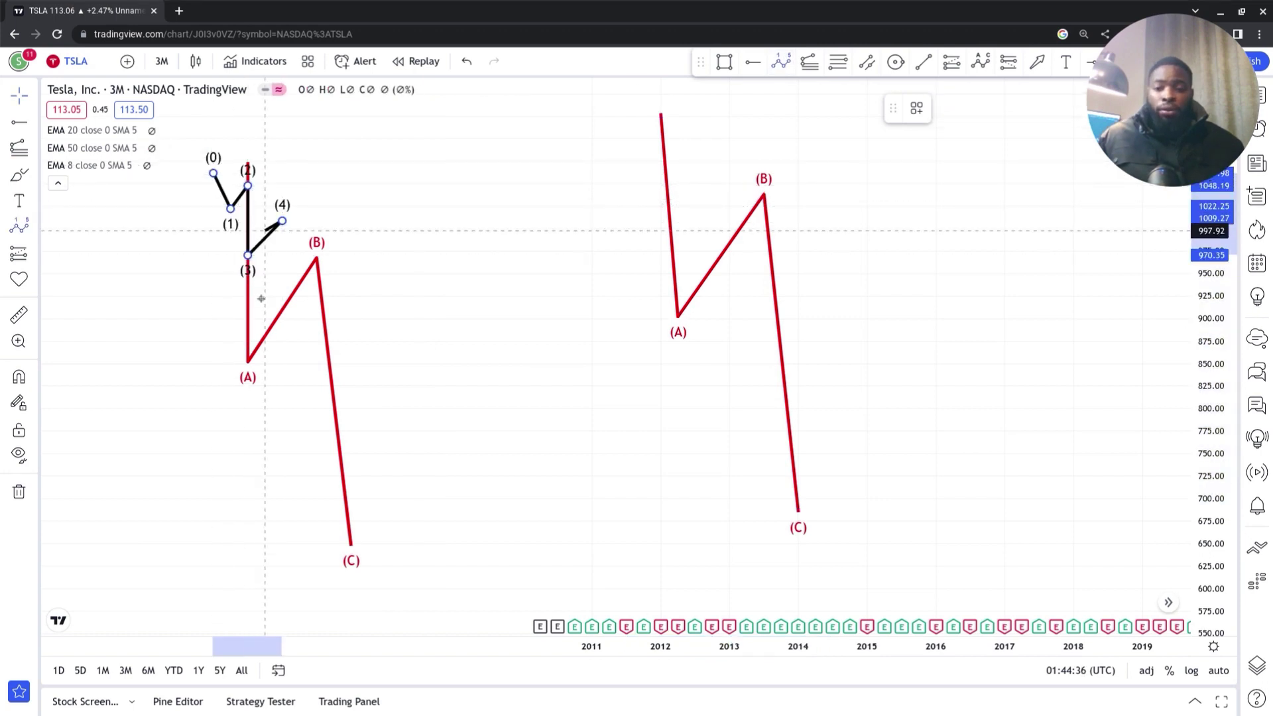
{"action": "left_click", "coordinate": [247, 319]}
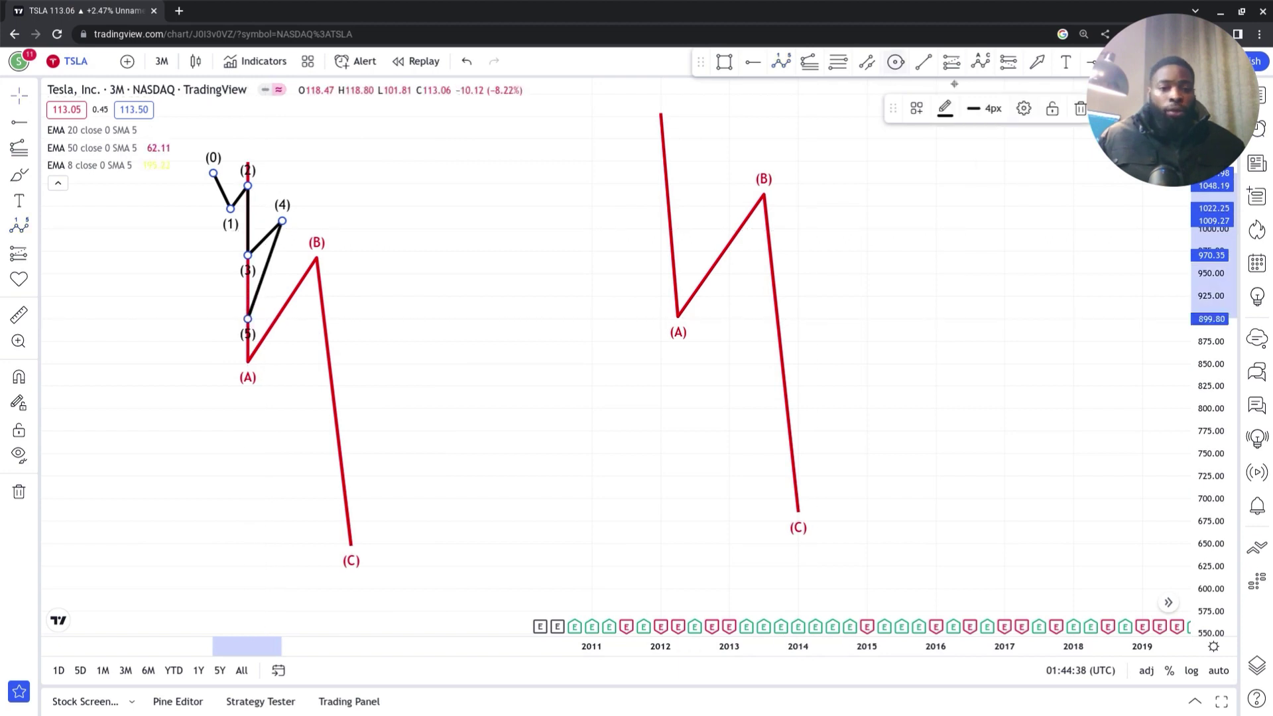
- Draw a rising ABC correction along wave B of the earlier red pattern, with A at about 908, B at 890 and C at 963, coloured black
{"action": "left_click", "coordinate": [981, 66]}
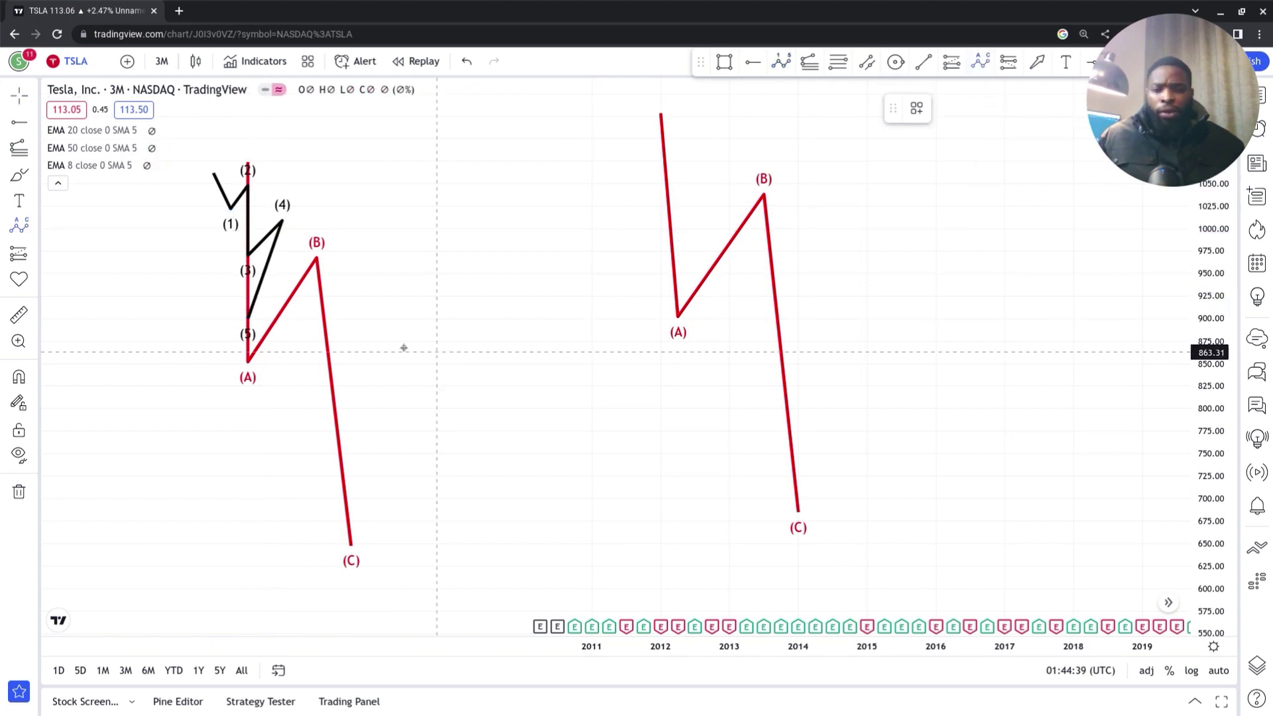
{"action": "left_click", "coordinate": [265, 373]}
{"action": "left_click", "coordinate": [264, 311]}
{"action": "left_click", "coordinate": [292, 320]}
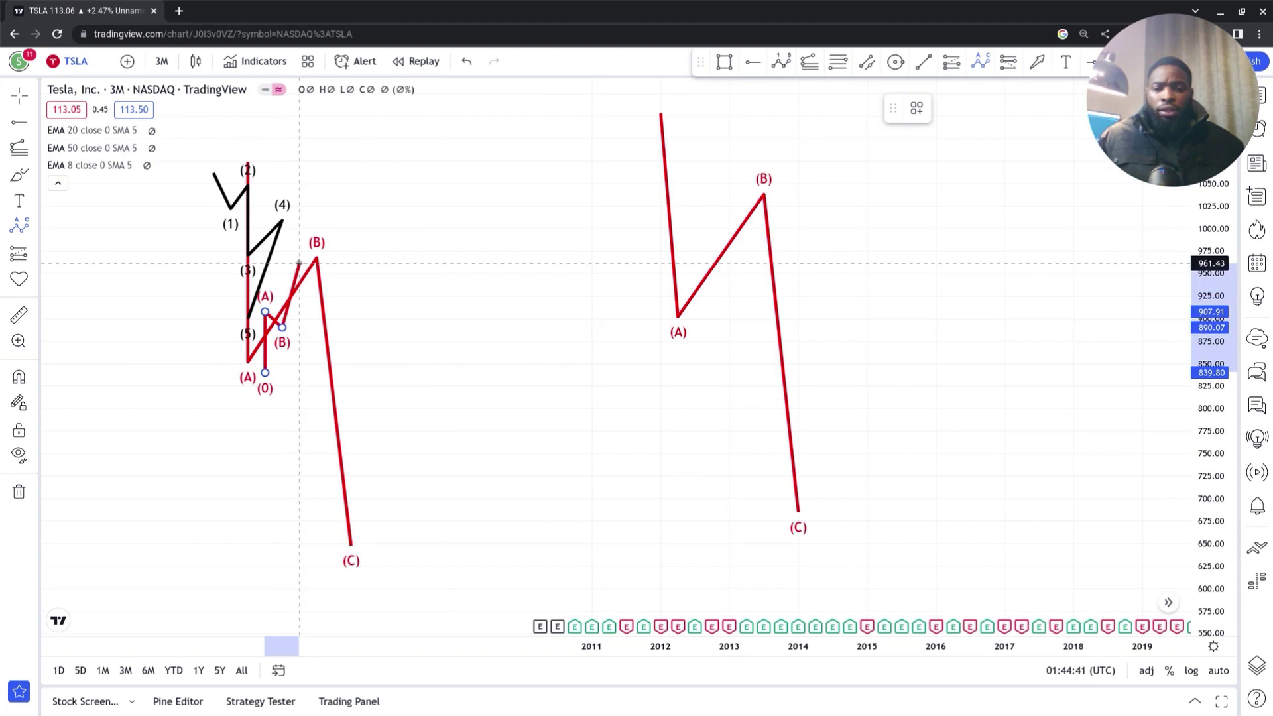
{"action": "left_click", "coordinate": [300, 262]}
{"action": "left_click", "coordinate": [946, 109]}
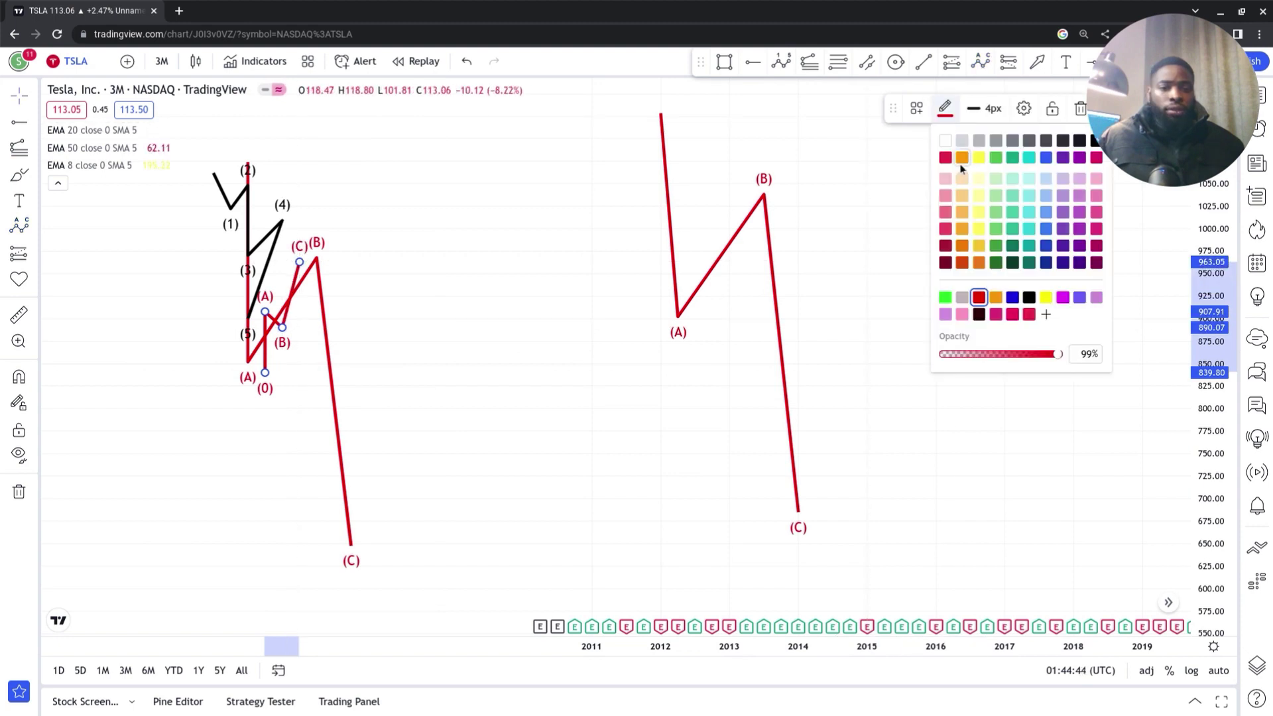
{"action": "left_click", "coordinate": [1029, 297]}
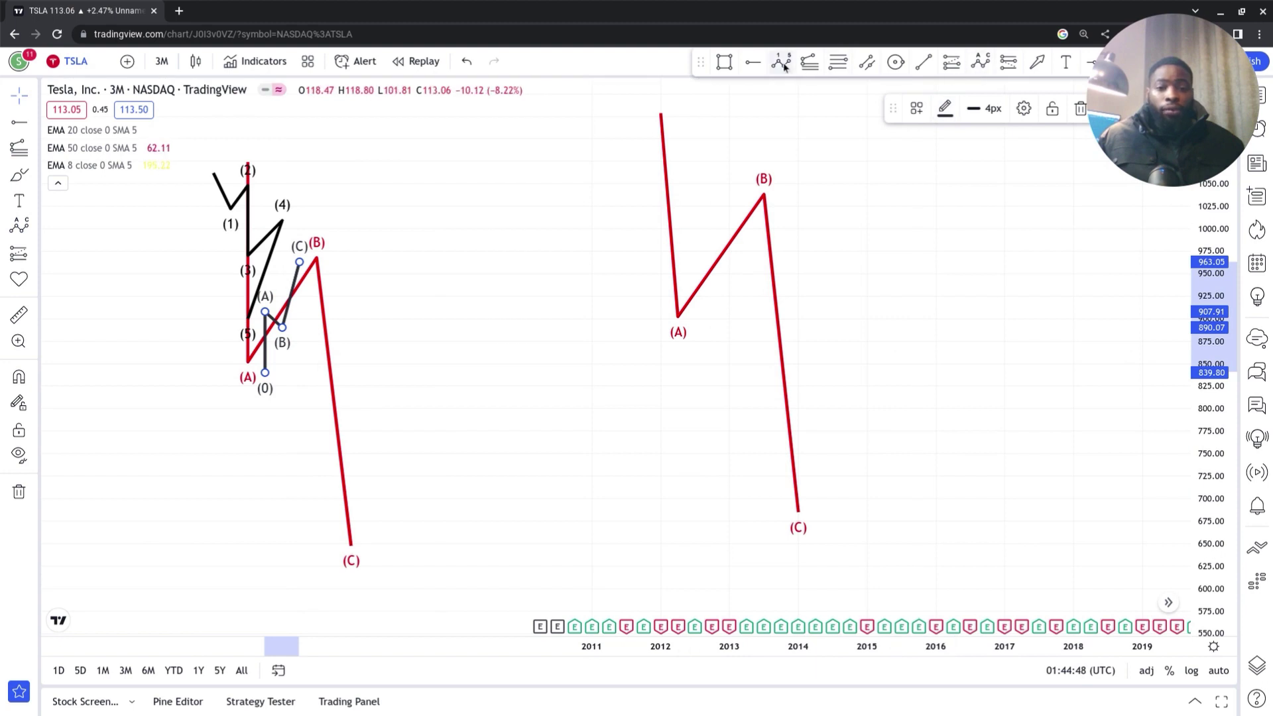
- Draw a falling five-wave impulse along wave C of the earlier red pattern, with waves 1 to 5 at about 858, 899, 771, 817 and 674
{"action": "left_click", "coordinate": [458, 212]}
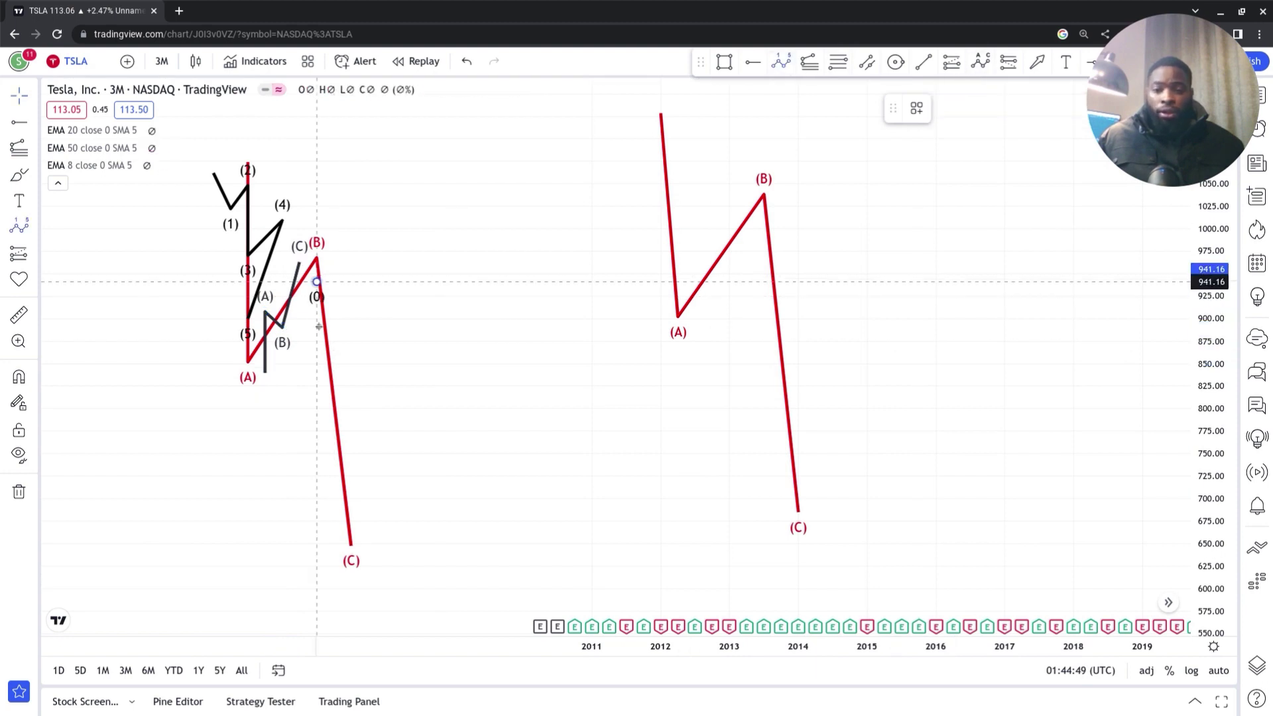
{"action": "left_click", "coordinate": [317, 356]}
{"action": "left_click", "coordinate": [351, 321]}
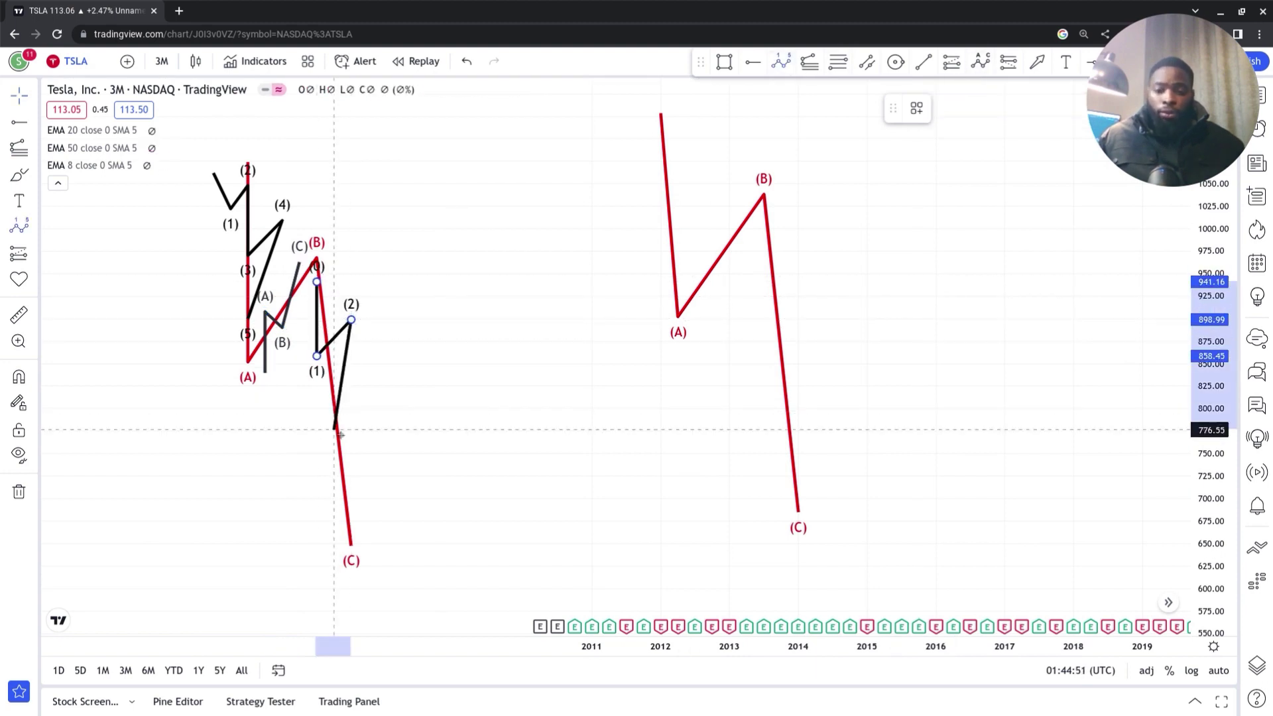
{"action": "left_click", "coordinate": [334, 434]}
{"action": "left_click", "coordinate": [385, 393]}
{"action": "left_click", "coordinate": [386, 523]}
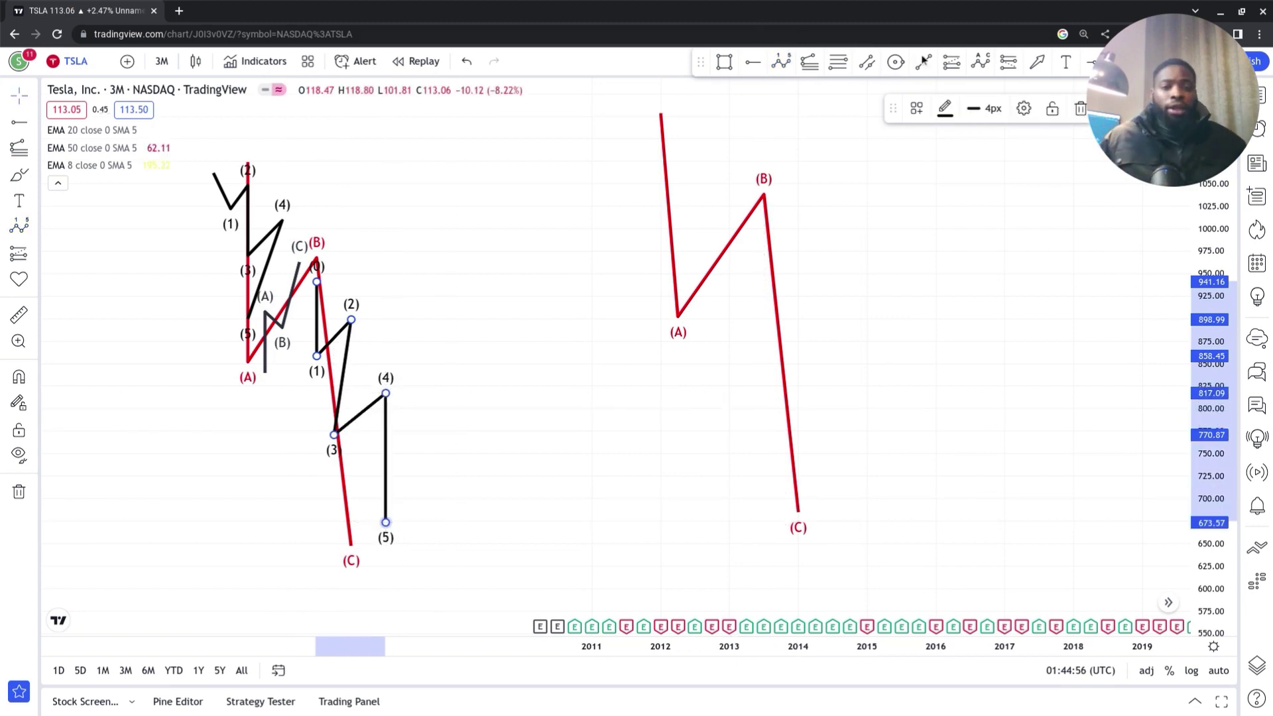
- Draw a falling ABC correction along wave A of the second red pattern, with A at about 1047 and C at about 966
{"action": "left_click", "coordinate": [986, 61]}
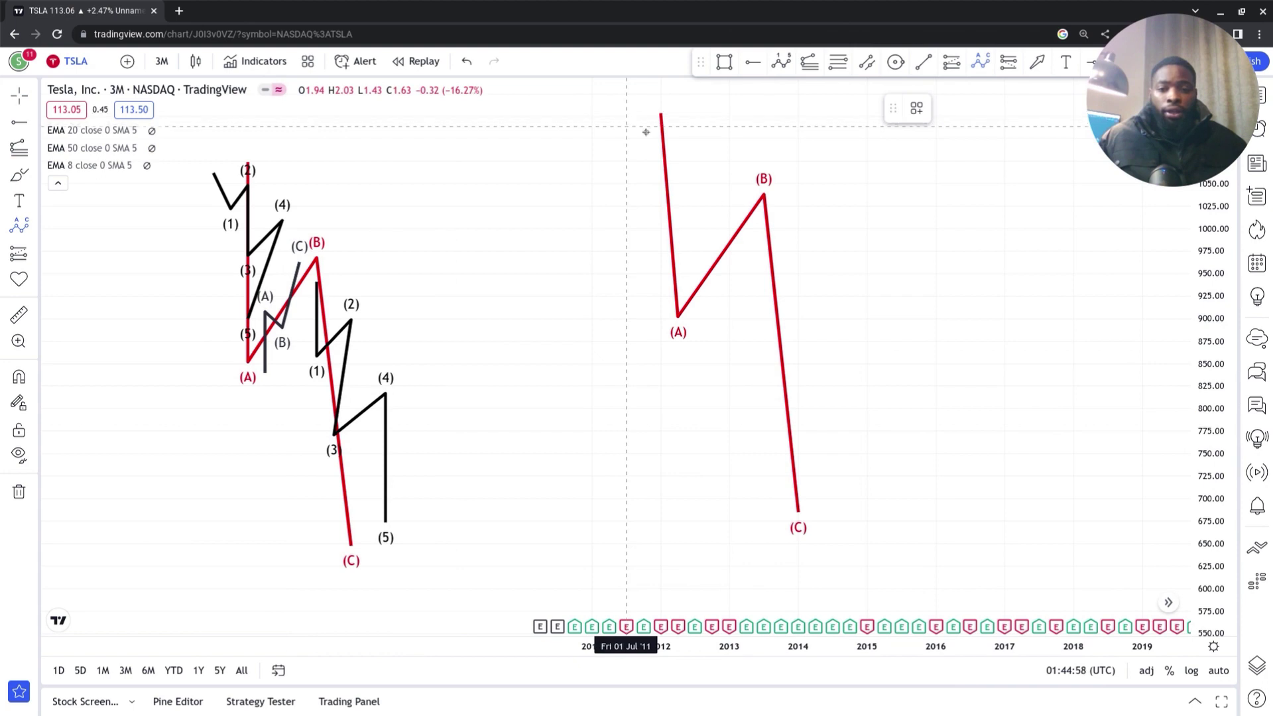
{"action": "left_click", "coordinate": [627, 118]}
{"action": "left_click", "coordinate": [643, 187]}
{"action": "left_click", "coordinate": [661, 147]}
{"action": "left_click", "coordinate": [660, 260]}
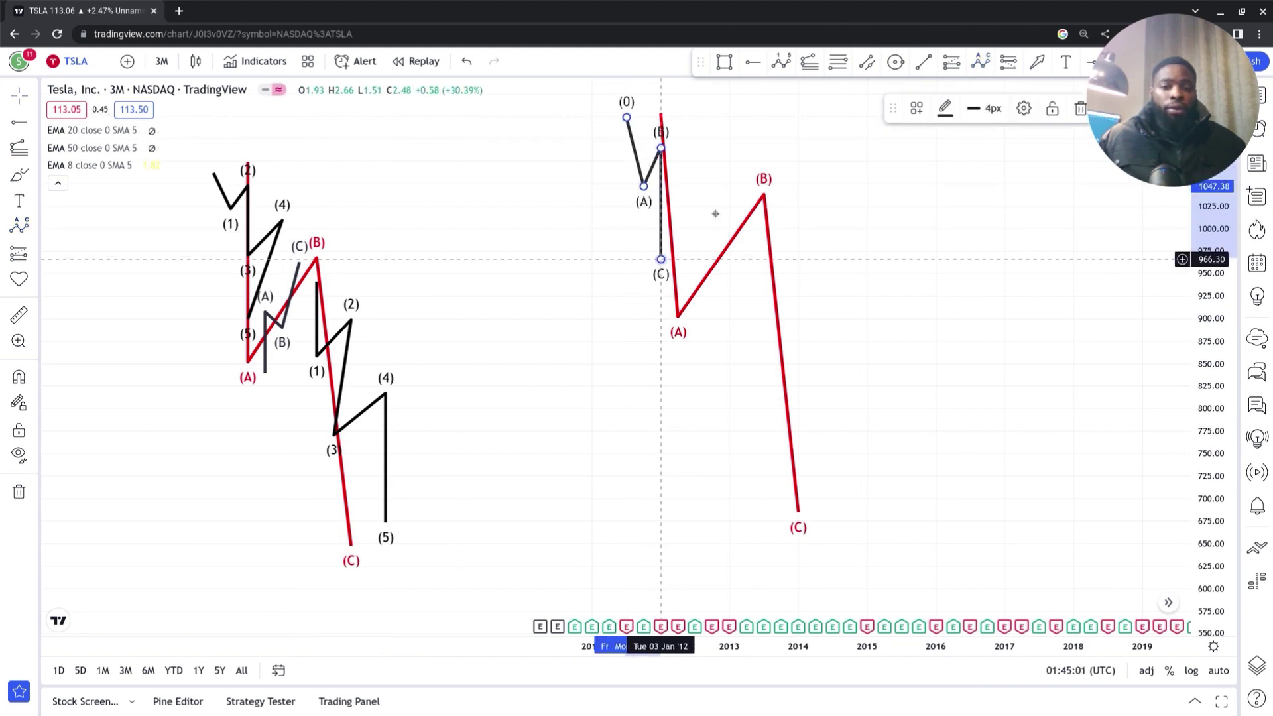
- Draw a rising ABC correction along wave B of the second red pattern, with A at about 987, B at 930 and C at 1047
{"action": "left_click", "coordinate": [982, 61]}
{"action": "left_click", "coordinate": [694, 317]}
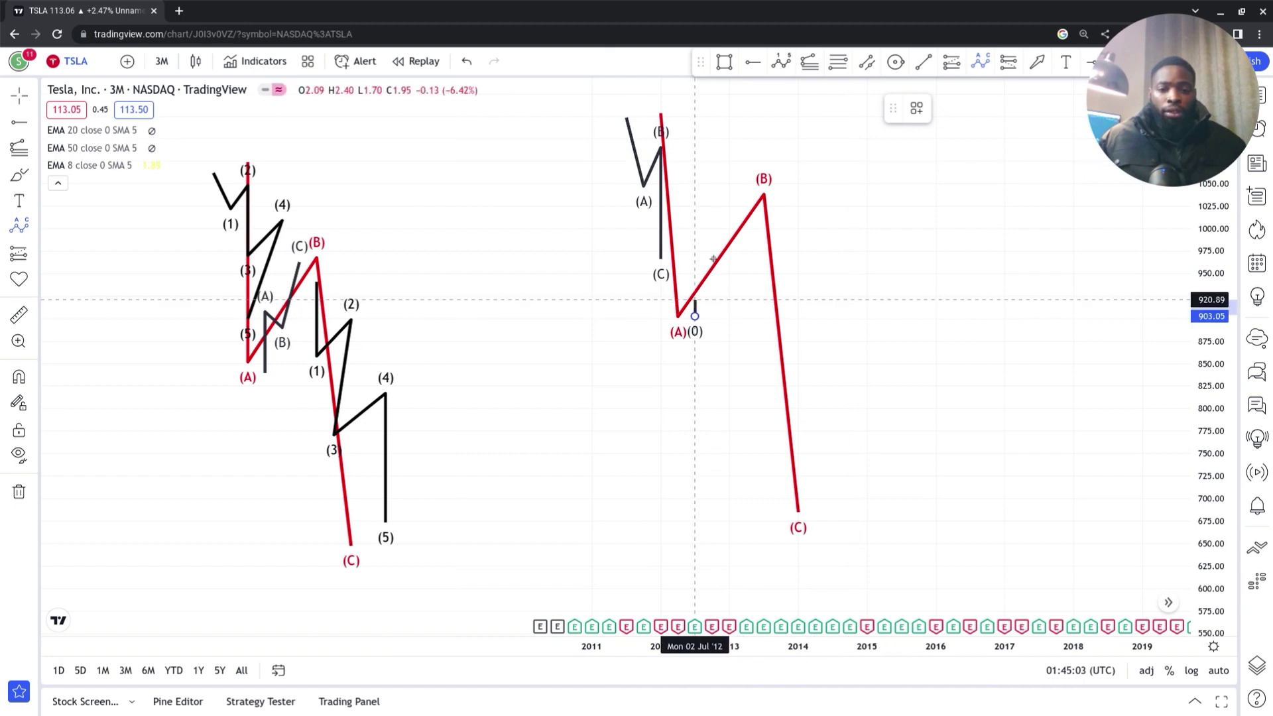
{"action": "left_click", "coordinate": [712, 240]}
{"action": "left_click", "coordinate": [746, 291]}
{"action": "left_click", "coordinate": [764, 189]}
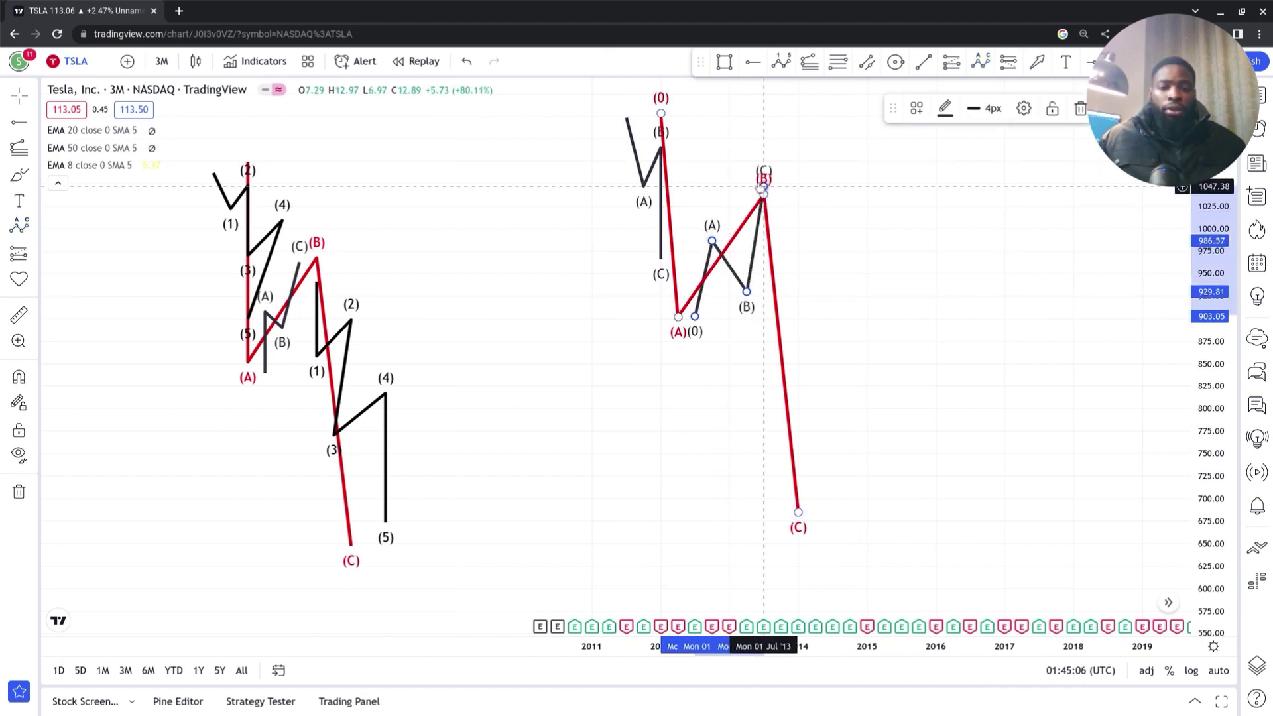
- Draw a falling five-wave impulse along wave C of the second red pattern, with waves 1 to 5 at about 899, 961, 798, 877 and 707
{"action": "left_click", "coordinate": [781, 61]}
{"action": "left_click", "coordinate": [781, 209]}
{"action": "left_click", "coordinate": [781, 319]}
{"action": "left_click", "coordinate": [798, 264]}
{"action": "left_click", "coordinate": [798, 411]}
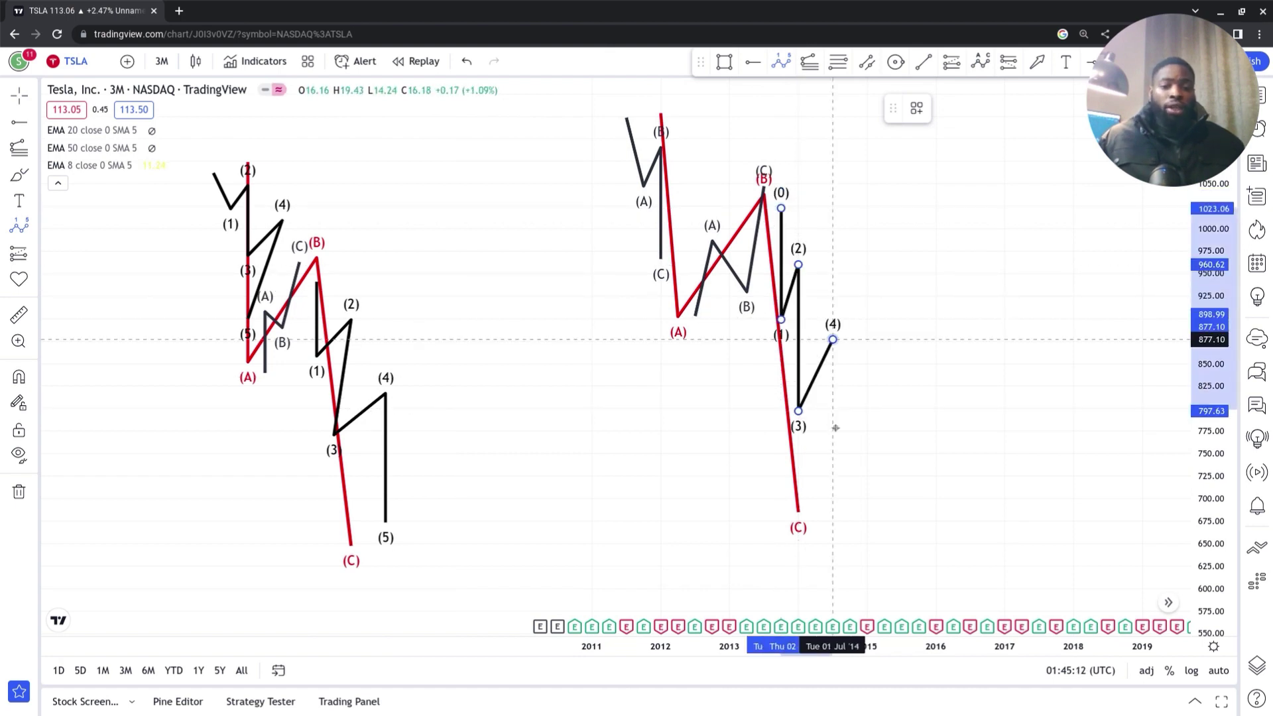
{"action": "left_click", "coordinate": [832, 340]}
{"action": "left_click", "coordinate": [850, 493]}
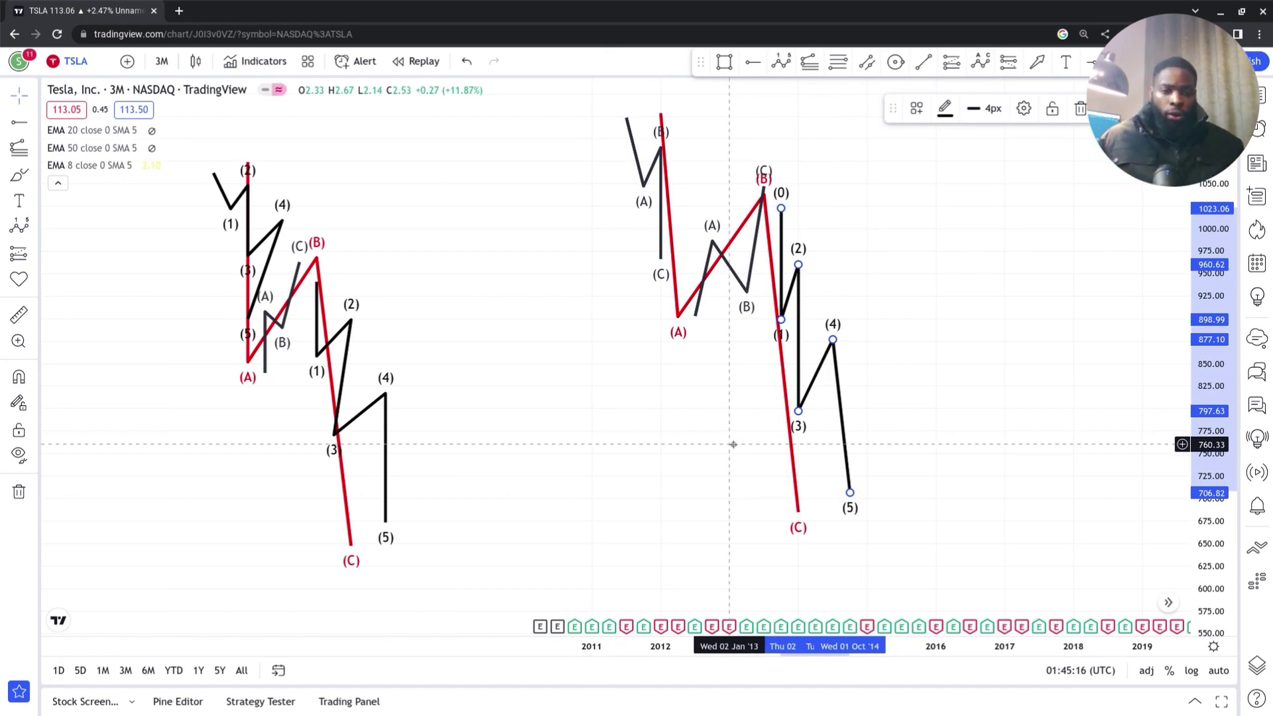
- Draw a Fibonacci retracement over Tesla's whole five-wave rise, from about -5 in January 2013 to about 414 at the top
{"action": "left_click_drag", "start_coordinate": [998, 355], "coordinate": [349, 353]}
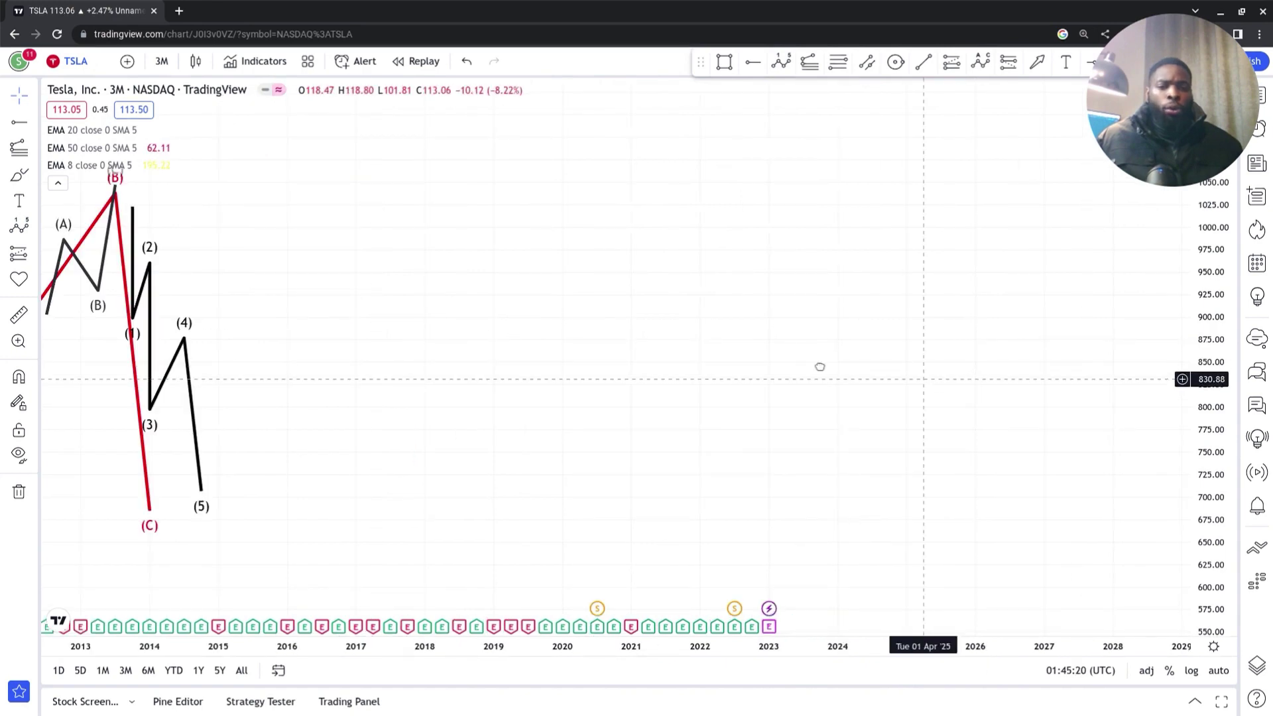
{"action": "left_click_drag", "start_coordinate": [820, 367], "coordinate": [313, 353]}
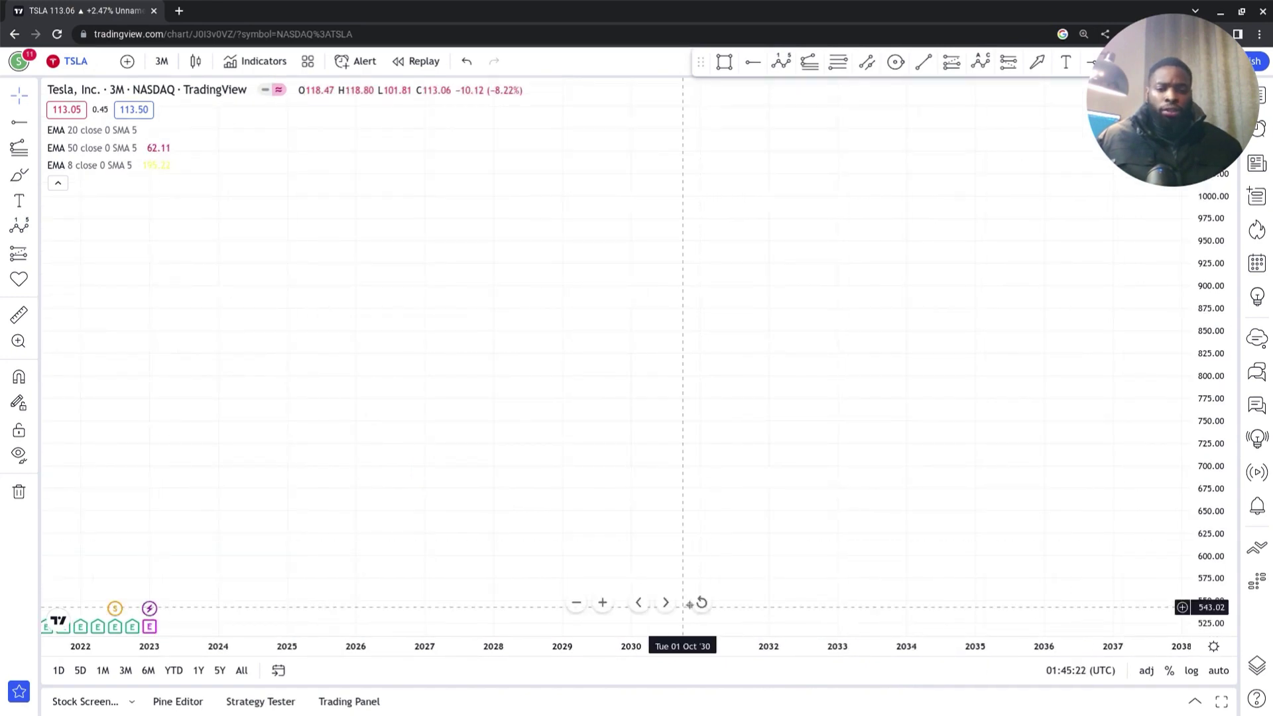
{"action": "left_click", "coordinate": [701, 603]}
{"action": "scroll", "coordinate": [784, 524], "scroll_direction": "up", "scroll_amount": 8}
{"action": "scroll", "coordinate": [780, 523], "scroll_direction": "up", "scroll_amount": 3}
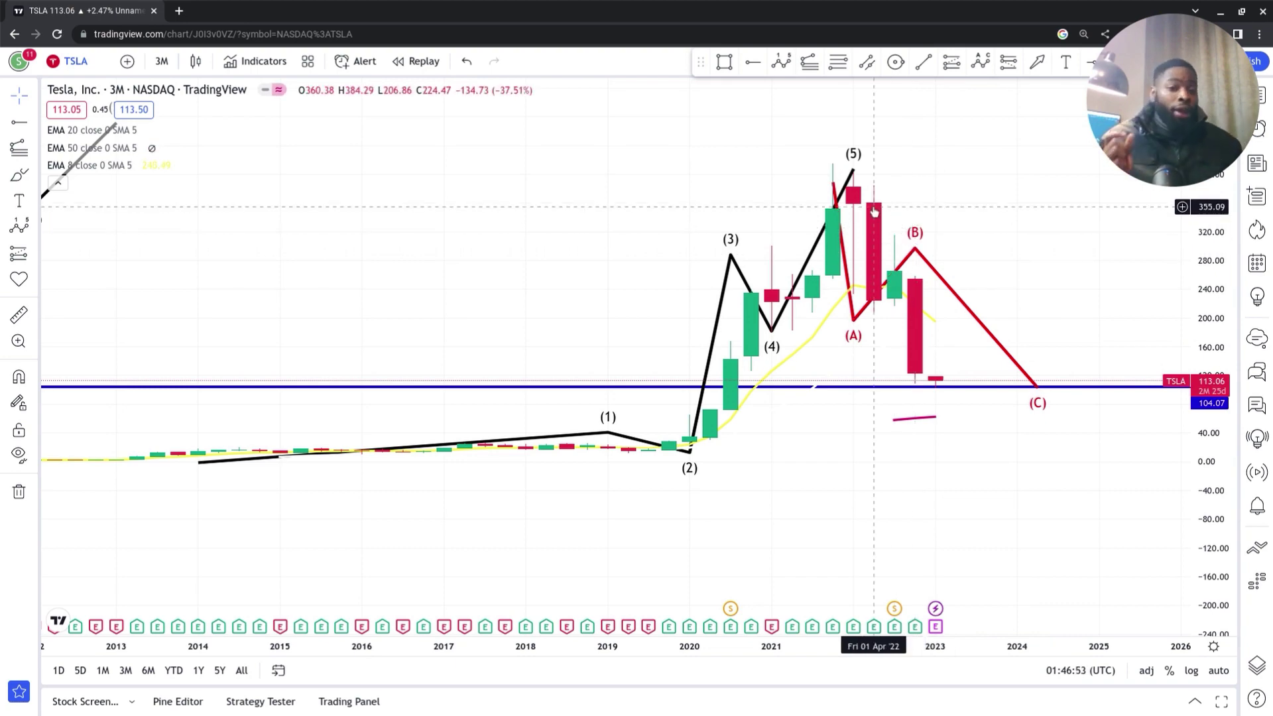
{"action": "left_click", "coordinate": [836, 62]}
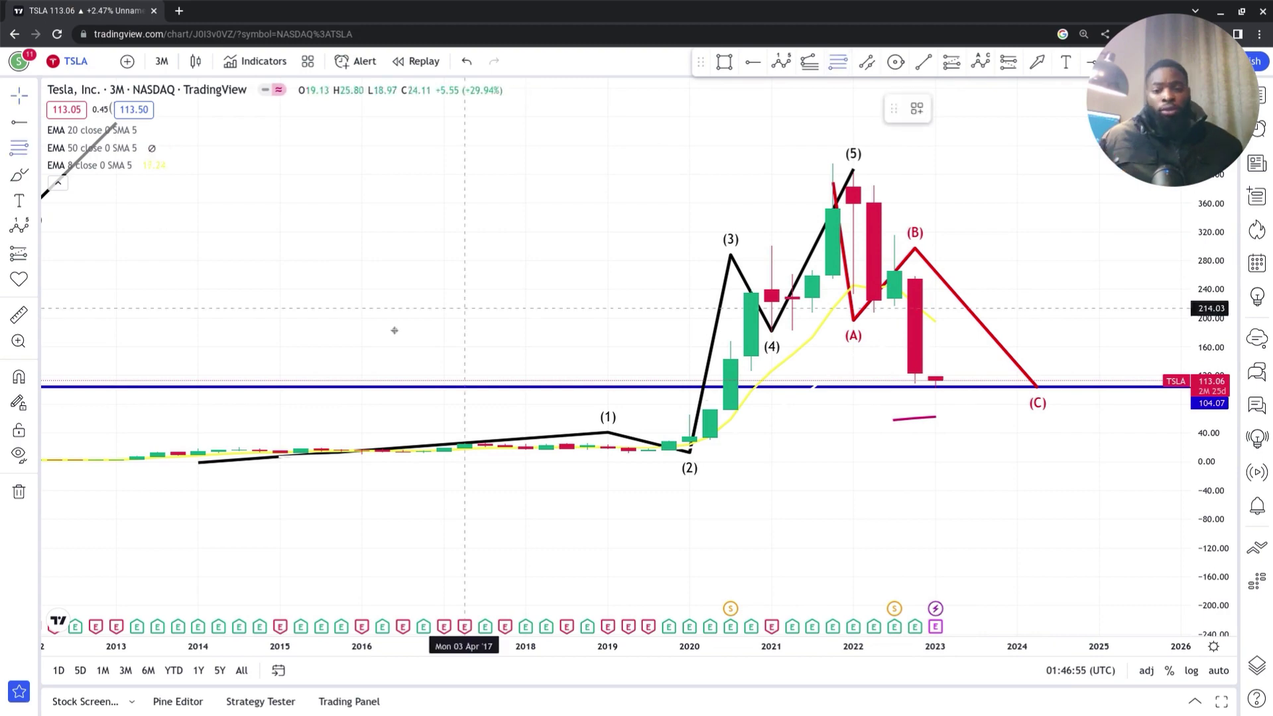
{"action": "left_click", "coordinate": [116, 464]}
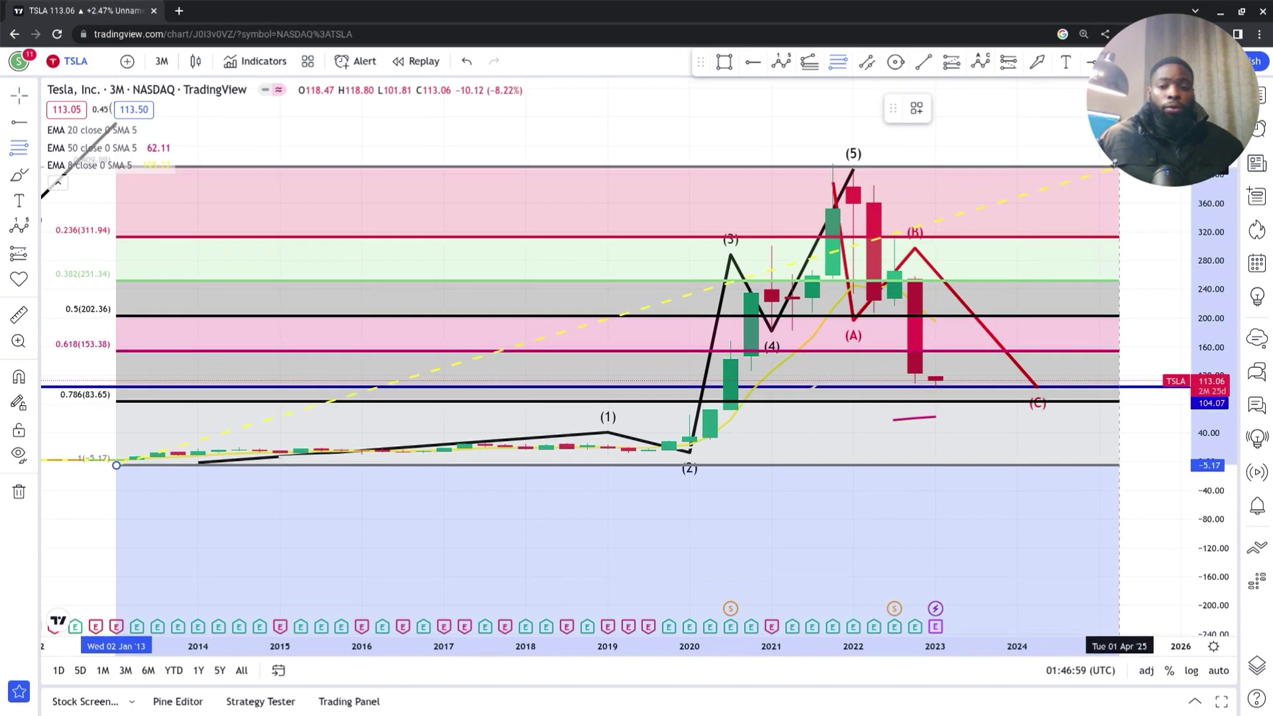
{"action": "left_click", "coordinate": [1119, 164]}
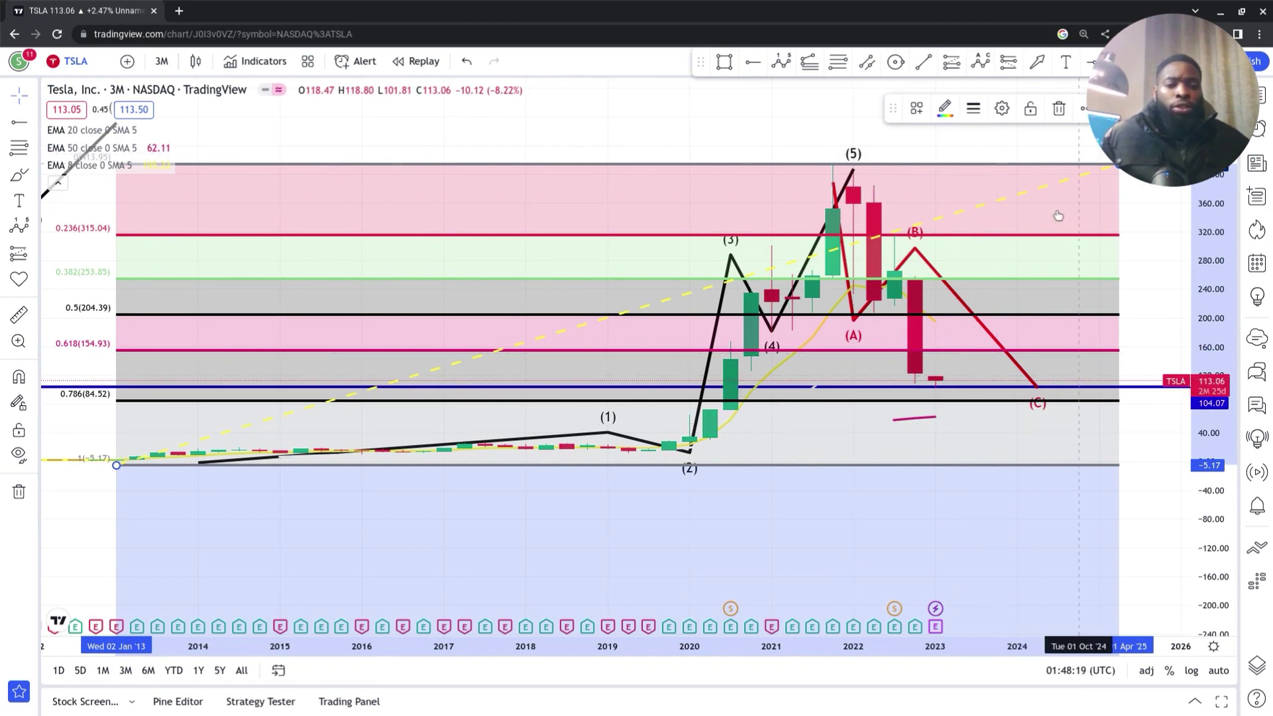
- Switch the chart to the 1-month interval and move point C of Tesla's red ABC correction to about 86 in early 2023
{"action": "left_click", "coordinate": [161, 61]}
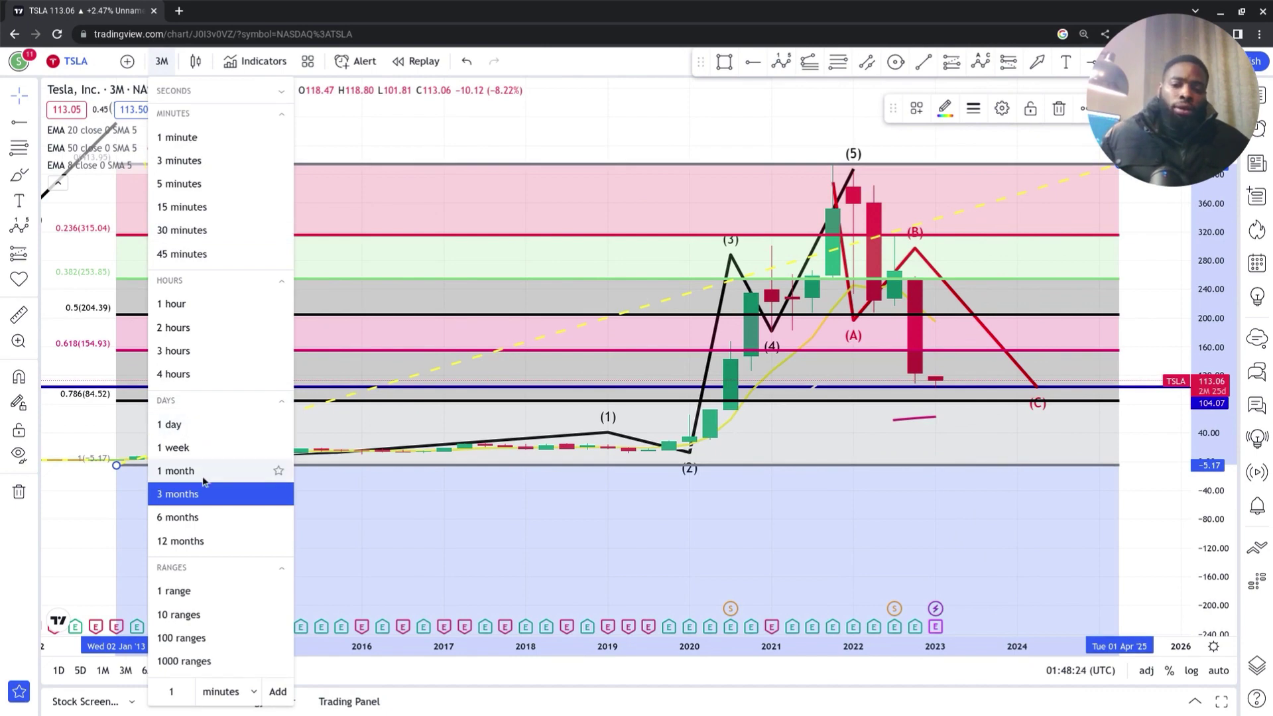
{"action": "left_click", "coordinate": [213, 464]}
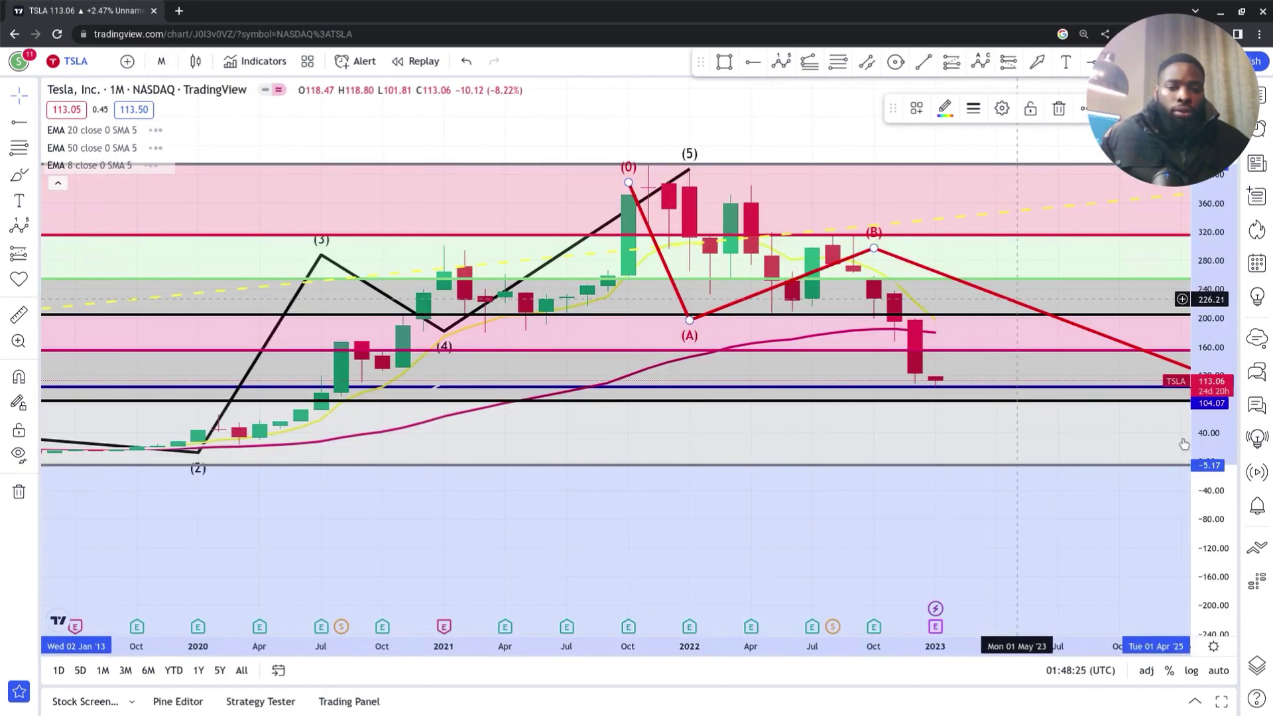
{"action": "scroll", "coordinate": [1174, 399], "scroll_direction": "up", "scroll_amount": 5}
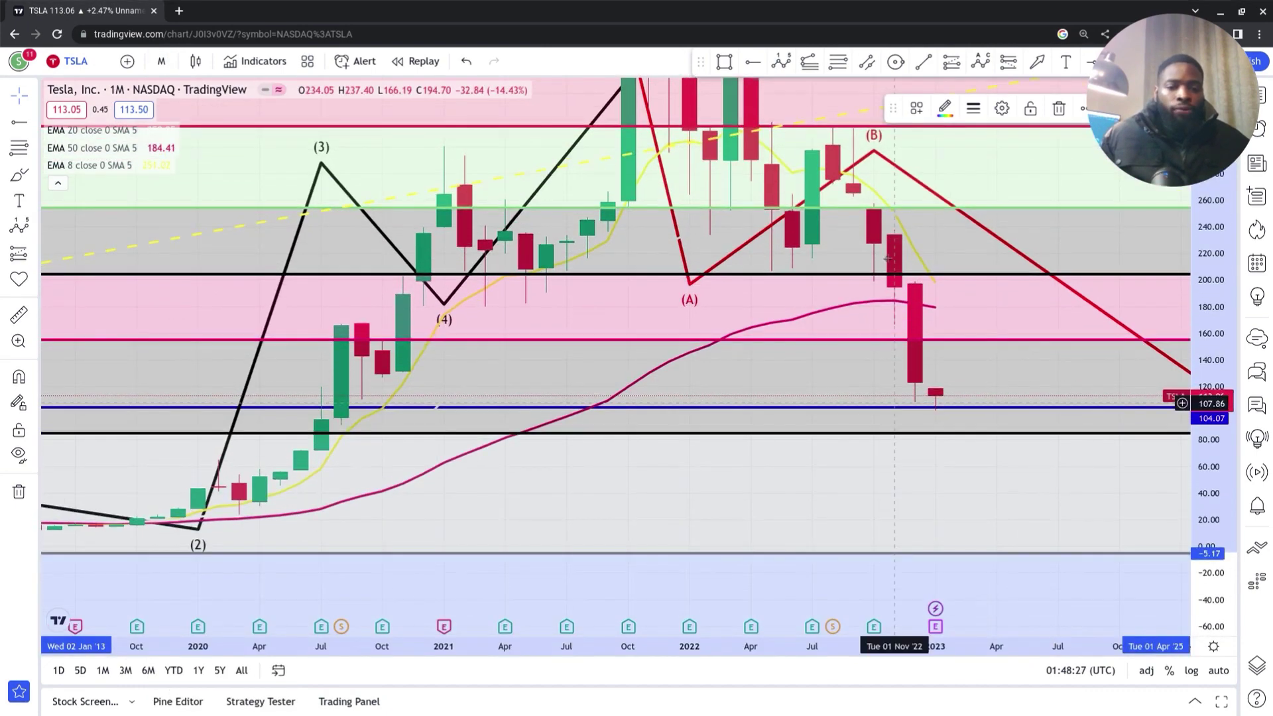
{"action": "scroll", "coordinate": [1004, 374], "scroll_direction": "right", "scroll_amount": 5}
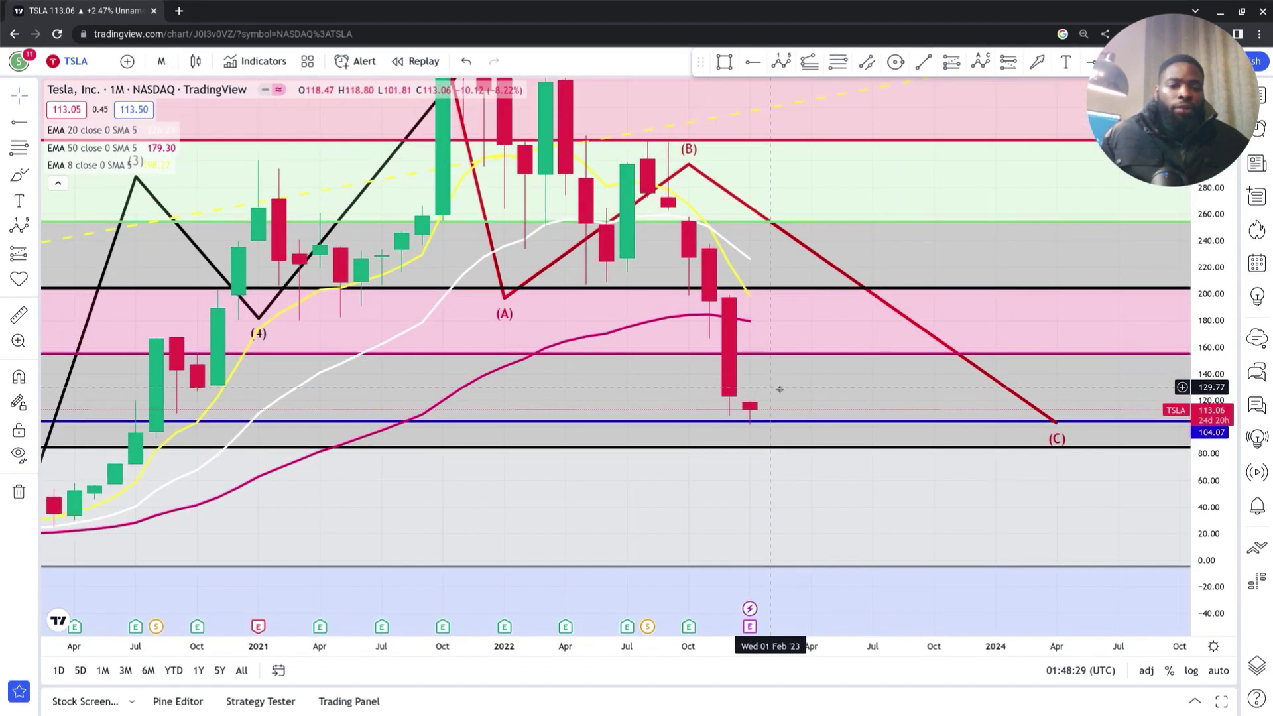
{"action": "mouse_move", "coordinate": [1054, 428]}
{"action": "left_mouse_down"}
{"action": "mouse_move", "coordinate": [804, 427]}
{"action": "mouse_move", "coordinate": [791, 445]}
{"action": "left_mouse_up"}
{"action": "left_click_drag", "start_coordinate": [911, 313], "coordinate": [934, 416]}
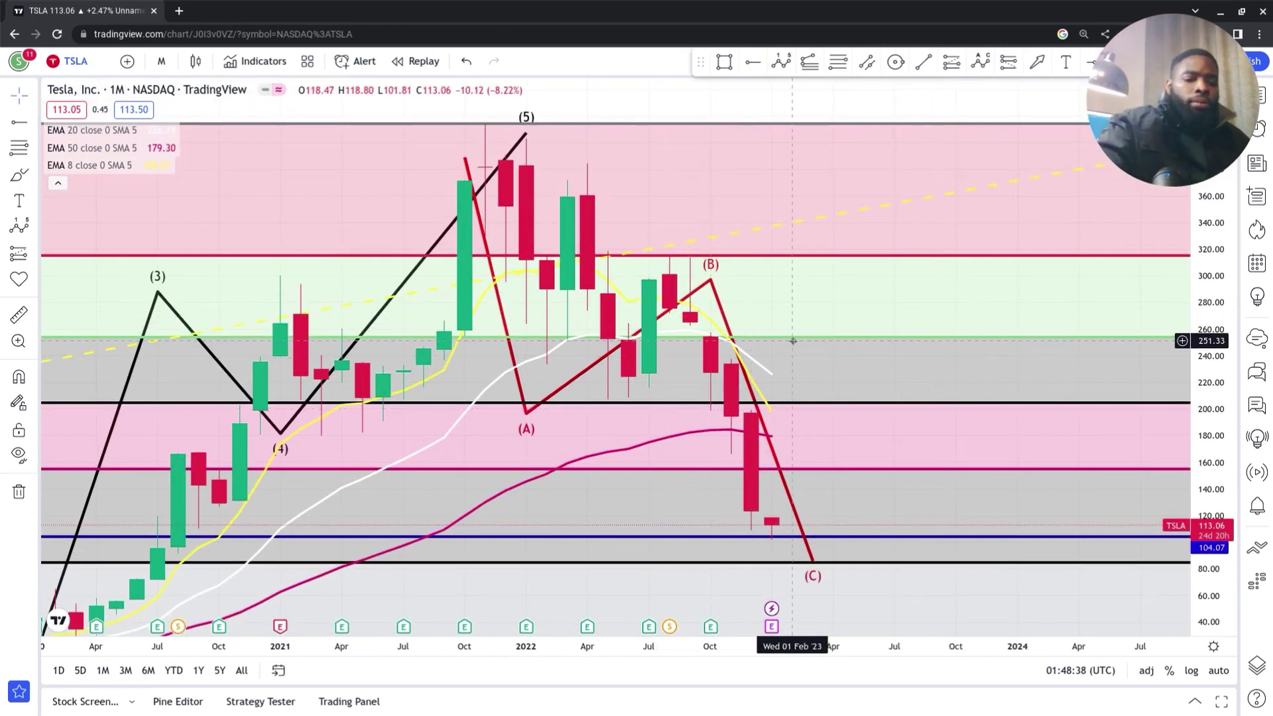
- Remove the Fibonacci retracement from the Tesla chart
{"action": "key", "text": "ctrl+z"}
{"action": "key", "text": "ctrl+z"}
{"action": "key", "text": "ctrl+z"}
{"action": "key", "text": "ctrl+z"}
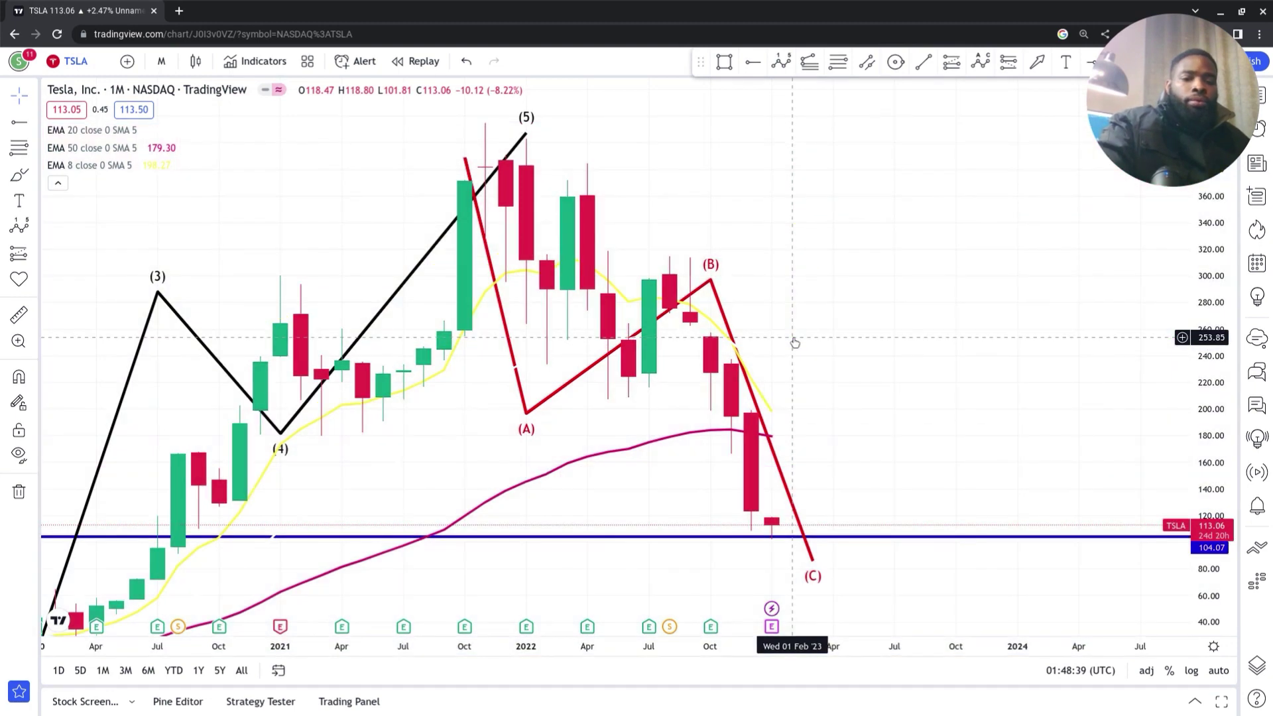
- Switch the chart to the 1-week interval and enlarge the price scale around the decline from point B
{"action": "left_click_drag", "start_coordinate": [831, 346], "coordinate": [787, 293]}
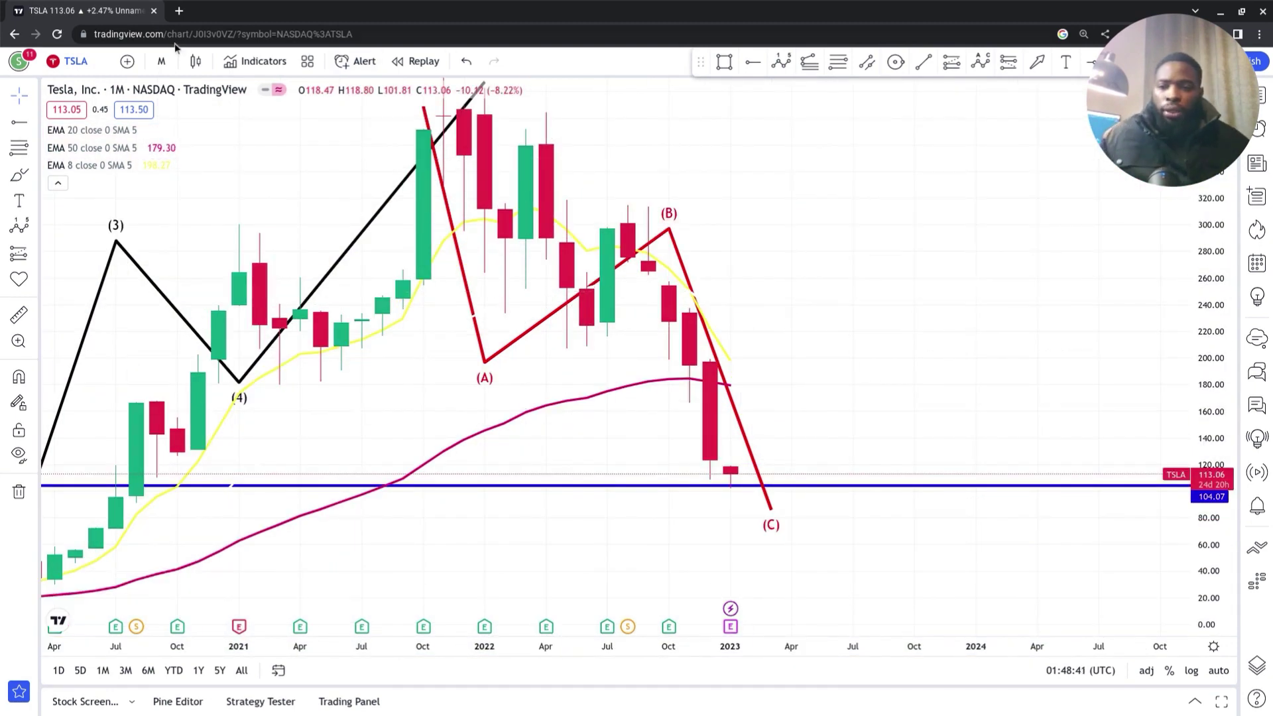
{"action": "left_click", "coordinate": [161, 62]}
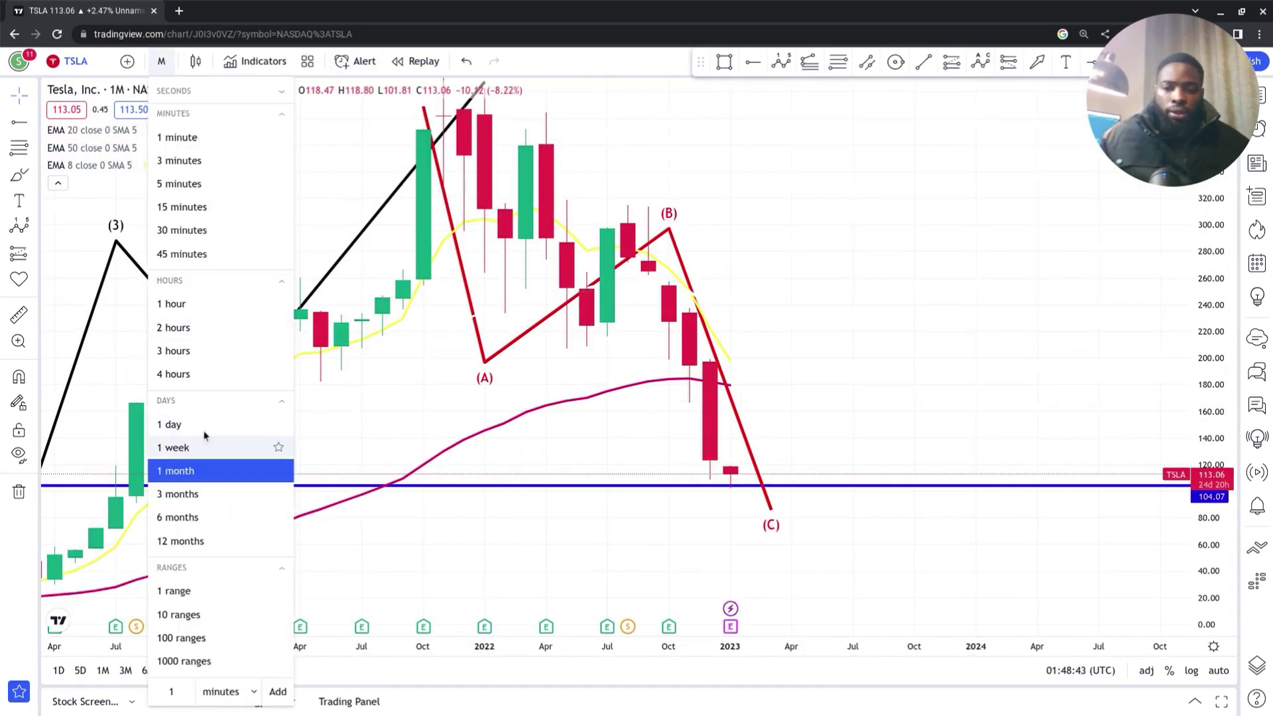
{"action": "left_click", "coordinate": [205, 440]}
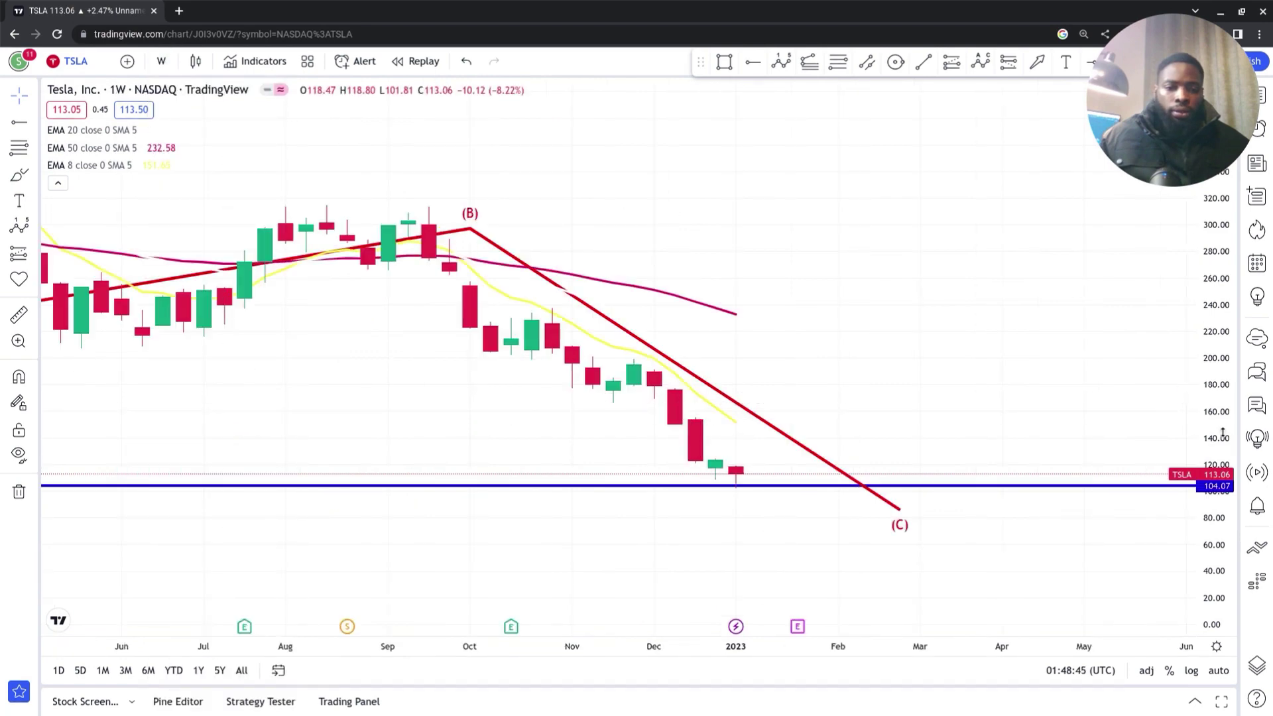
{"action": "left_click_drag", "start_coordinate": [1209, 391], "coordinate": [1051, 287]}
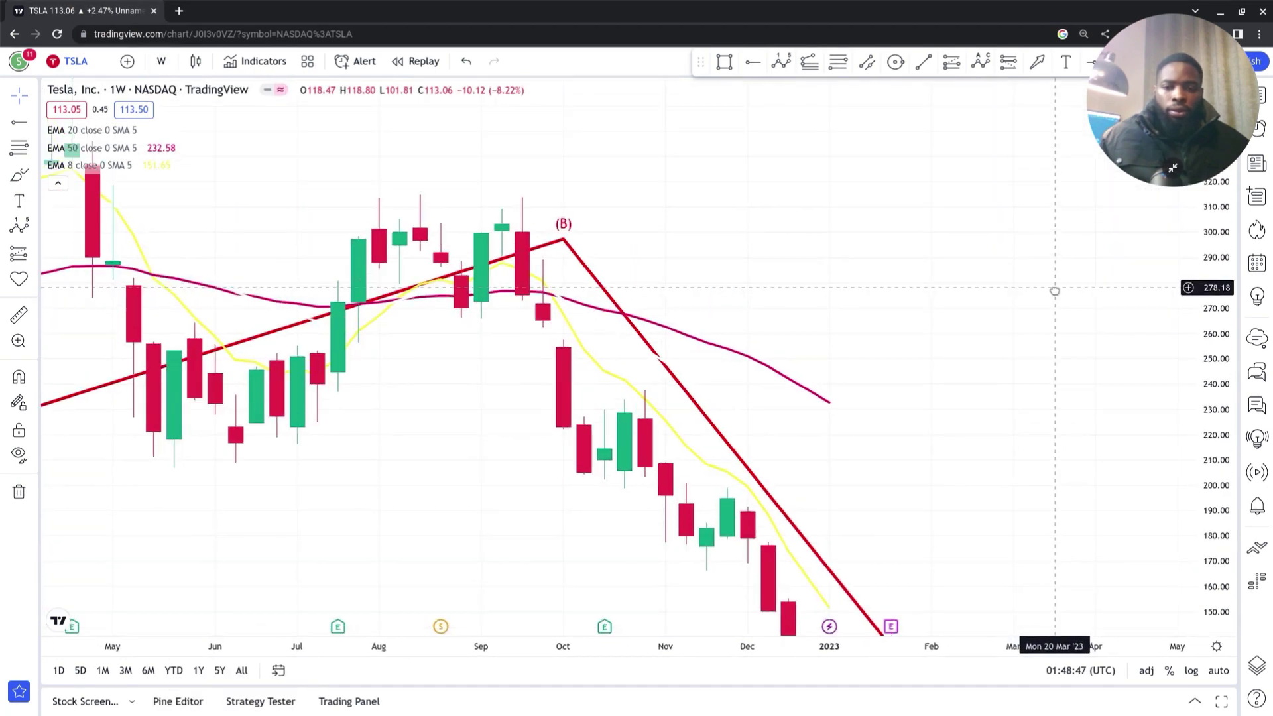
- Draw a falling five-wave impulse along Tesla's wave C, with waves 1 to 5 at about 253, 286, 189, 239 and 105
{"action": "left_click", "coordinate": [782, 63]}
{"action": "left_click", "coordinate": [501, 188]}
{"action": "left_click", "coordinate": [522, 351]}
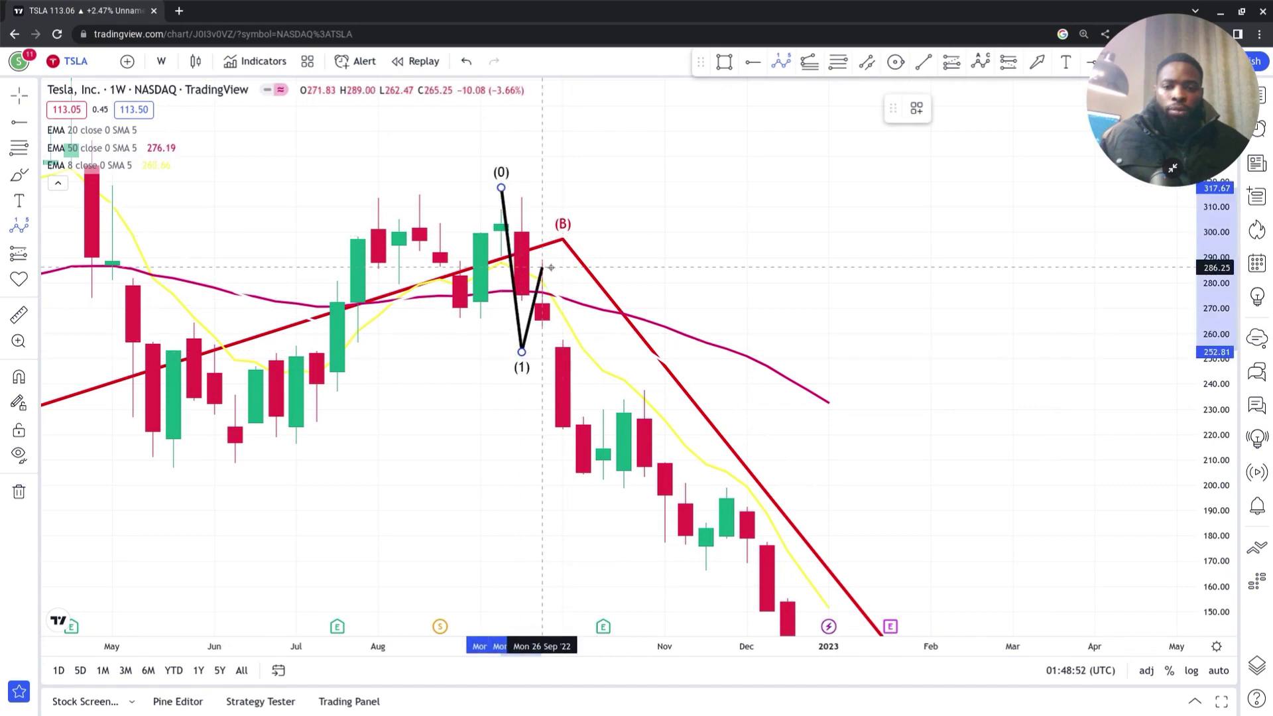
{"action": "left_click", "coordinate": [604, 513]}
{"action": "left_click", "coordinate": [644, 387]}
{"action": "left_click", "coordinate": [814, 598]}
{"action": "left_click_drag", "start_coordinate": [841, 528], "coordinate": [748, 338]}
{"action": "left_click", "coordinate": [717, 407]}
{"action": "left_click_drag", "start_coordinate": [717, 408], "coordinate": [775, 511]}
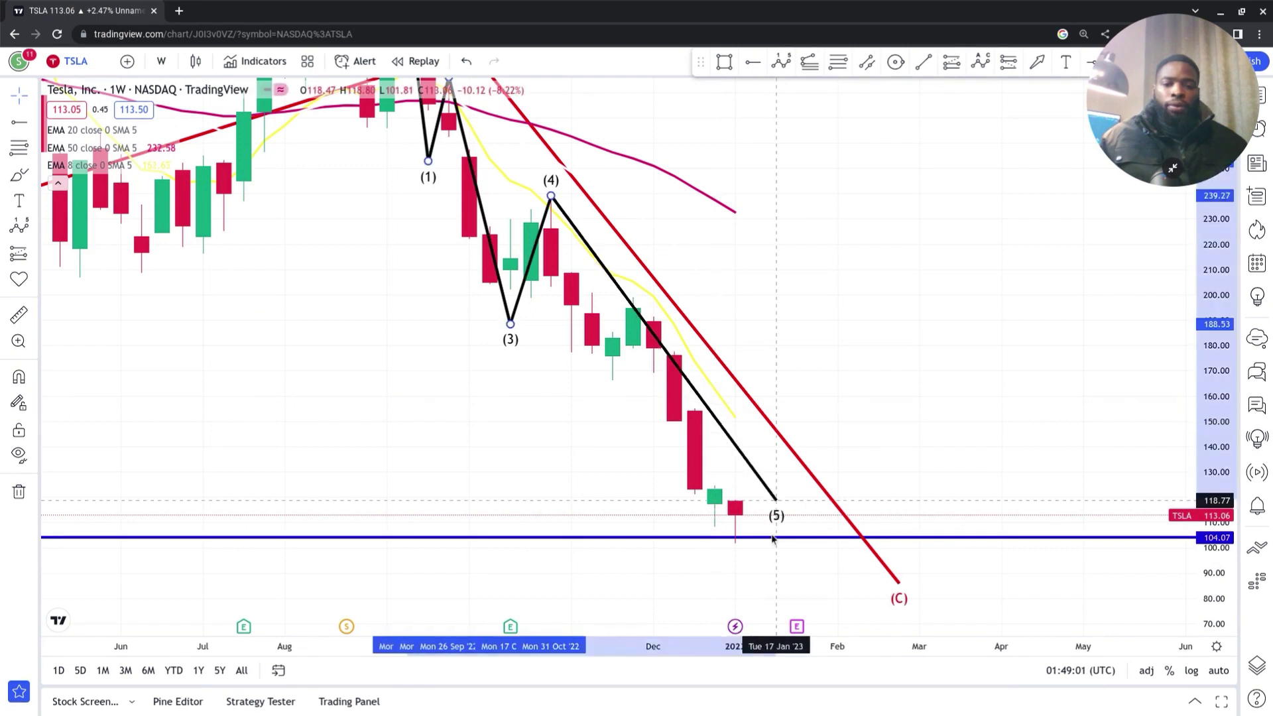
- Draw a falling parallel channel from the November 2021 top to about 211 in September 2023, with its lower line starting at about 167
{"action": "scroll", "coordinate": [863, 75], "scroll_direction": "down", "scroll_amount": 5}
{"action": "left_click", "coordinate": [866, 61]}
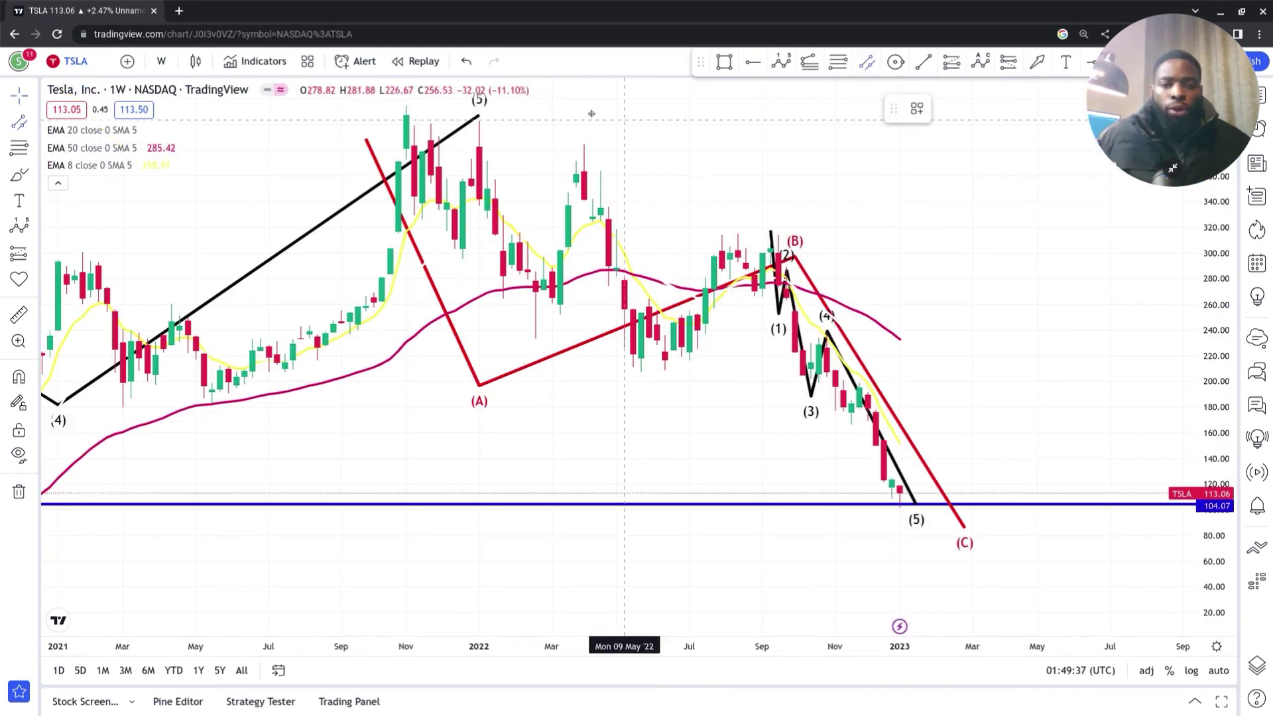
{"action": "left_click", "coordinate": [405, 108]}
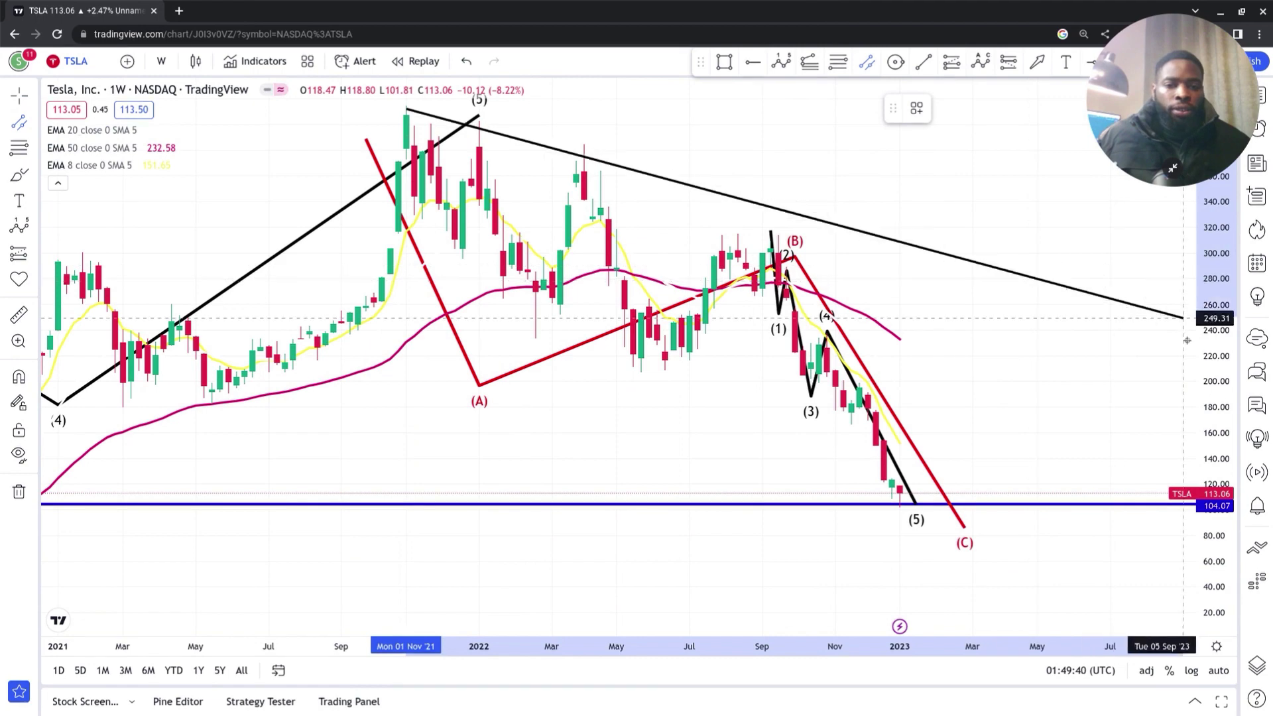
{"action": "left_click", "coordinate": [1182, 367]}
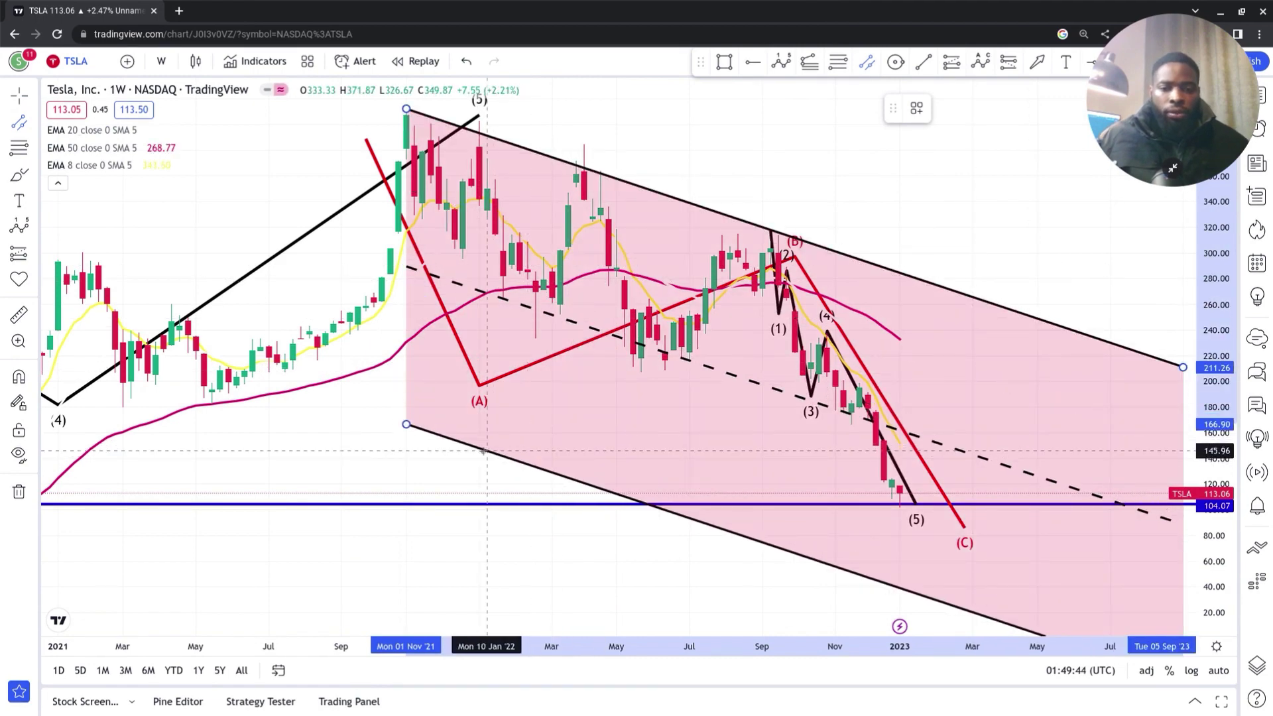
{"action": "left_click", "coordinate": [485, 455]}
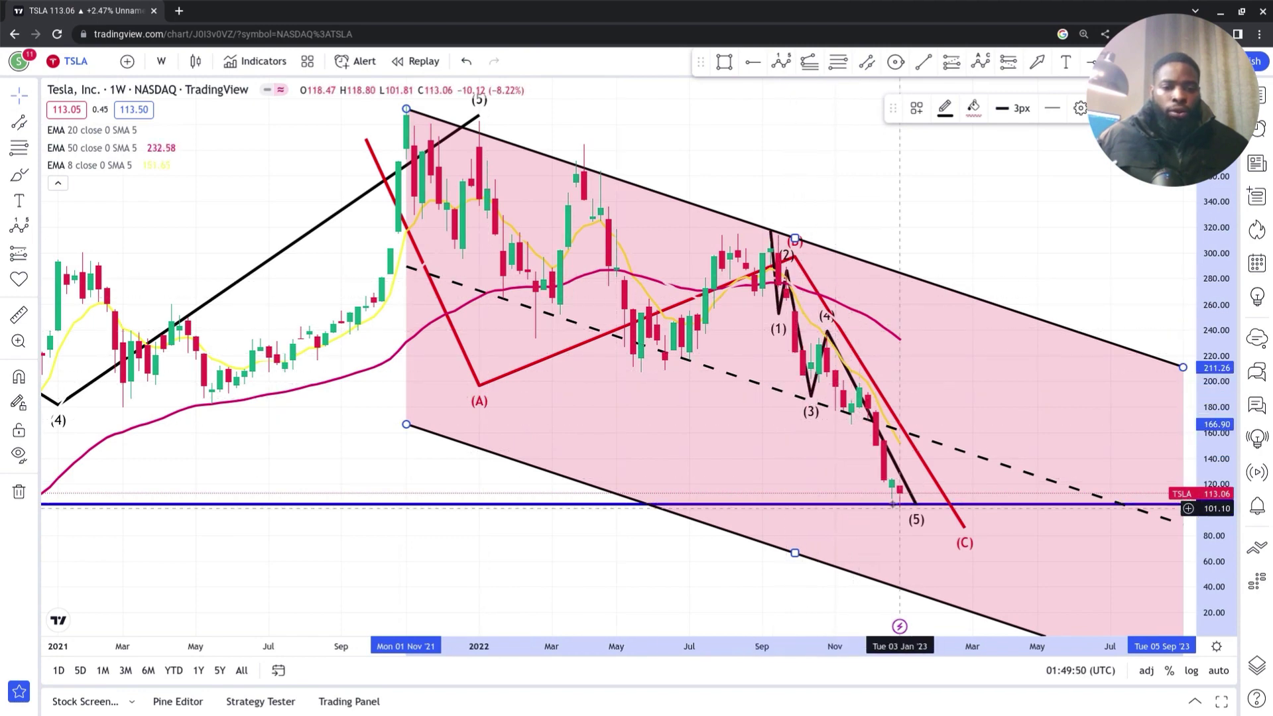
- Place horizontal rays at about 236 from wave 4 of the falling impulse and about 414 at the November 2021 top
{"action": "left_click_drag", "start_coordinate": [879, 240], "coordinate": [737, 325]}
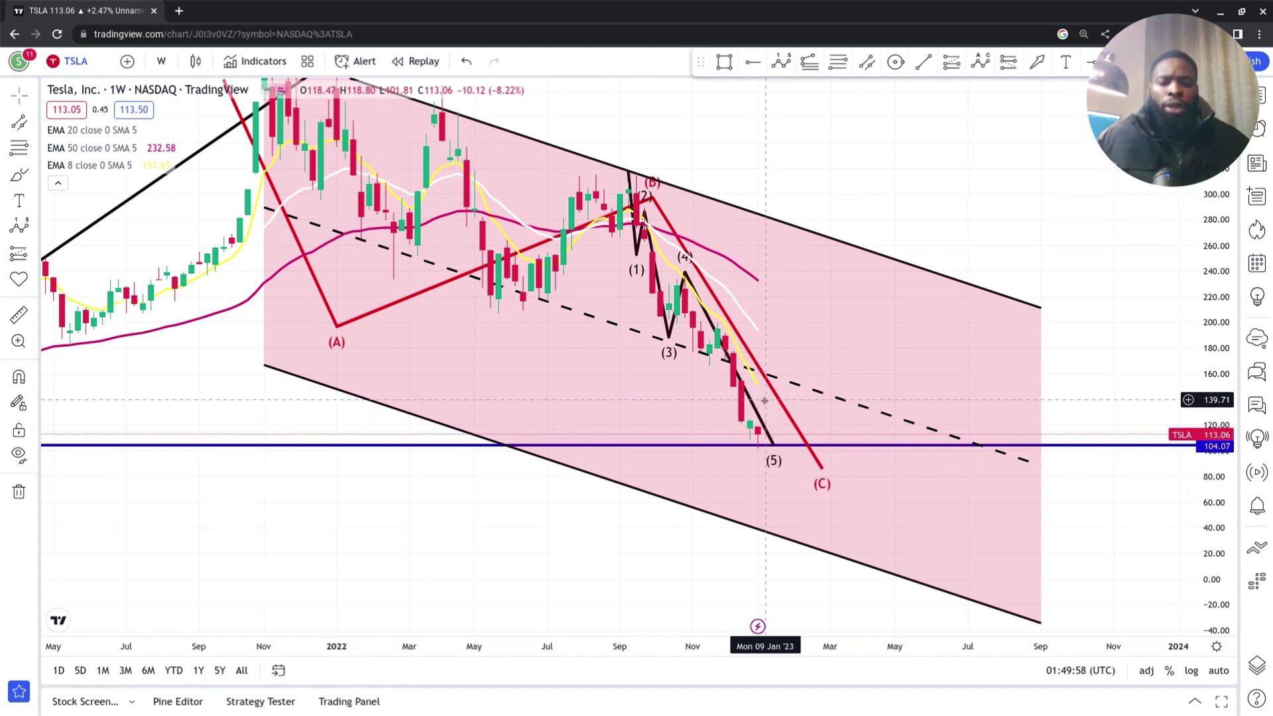
{"action": "left_click", "coordinate": [754, 62]}
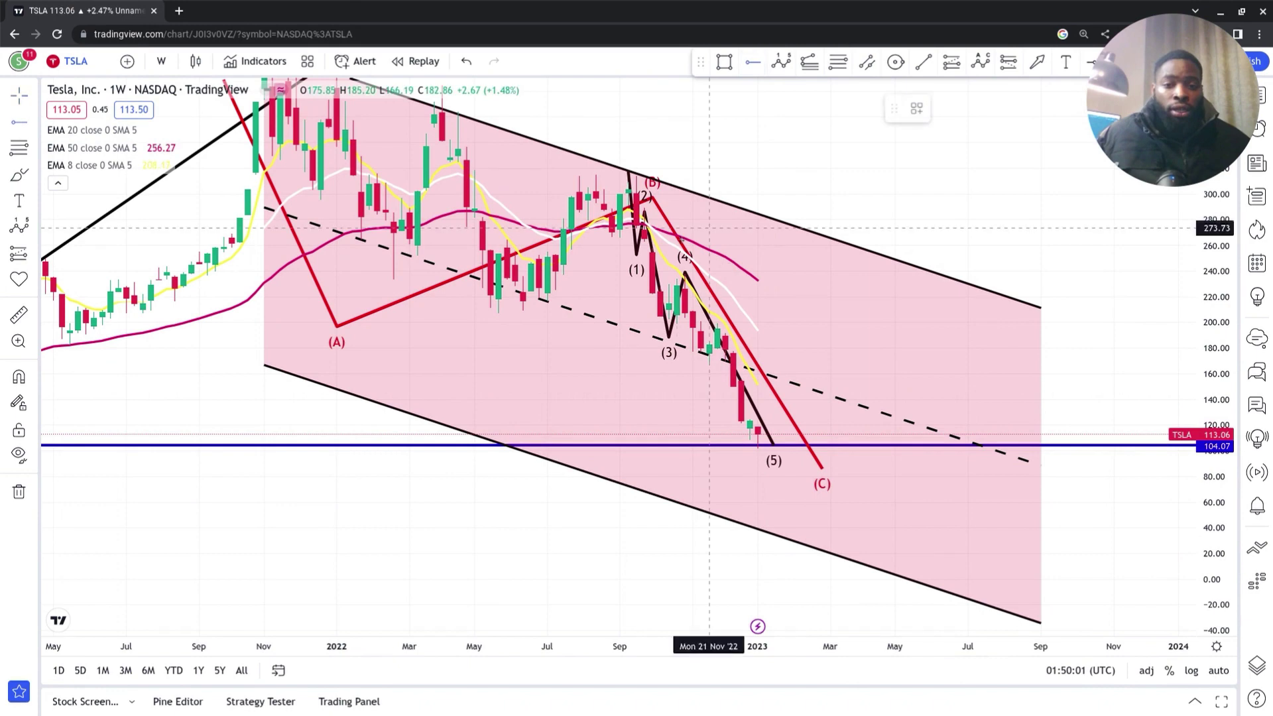
{"action": "left_click", "coordinate": [675, 276]}
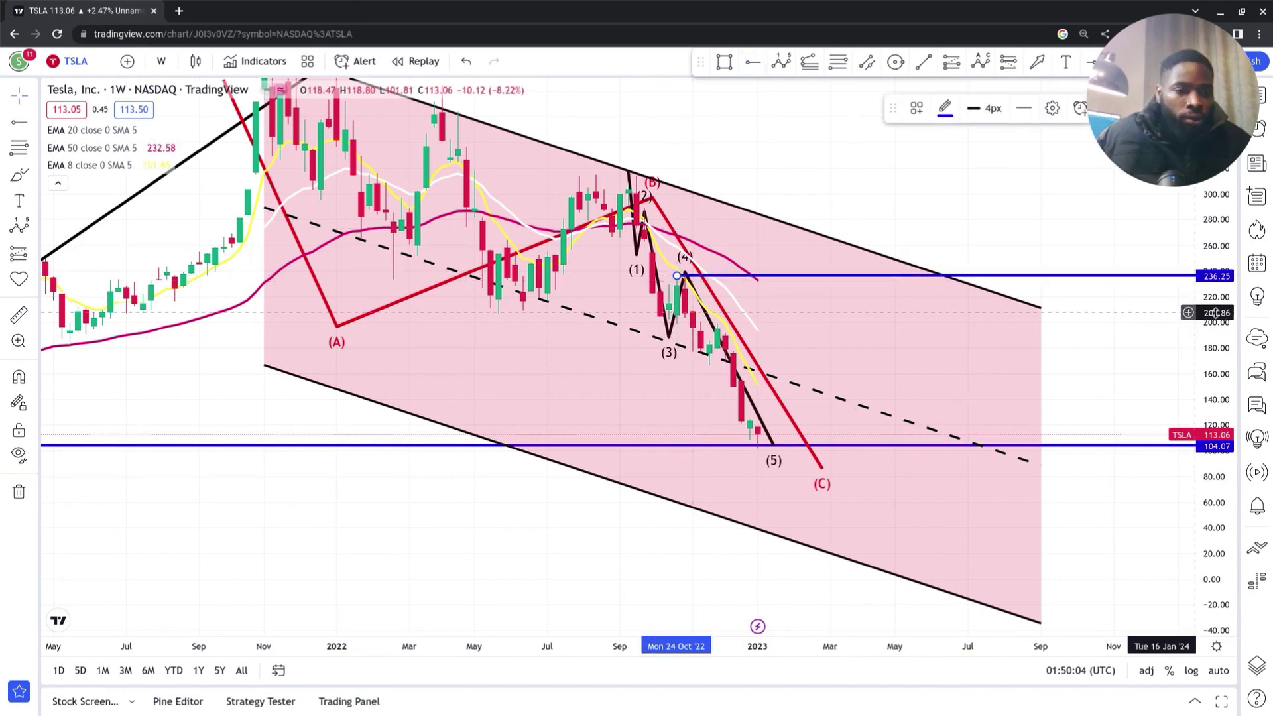
{"action": "mouse_move", "coordinate": [897, 188]}
{"action": "left_mouse_down"}
{"action": "mouse_move", "coordinate": [961, 376]}
{"action": "mouse_move", "coordinate": [862, 358]}
{"action": "left_mouse_up"}
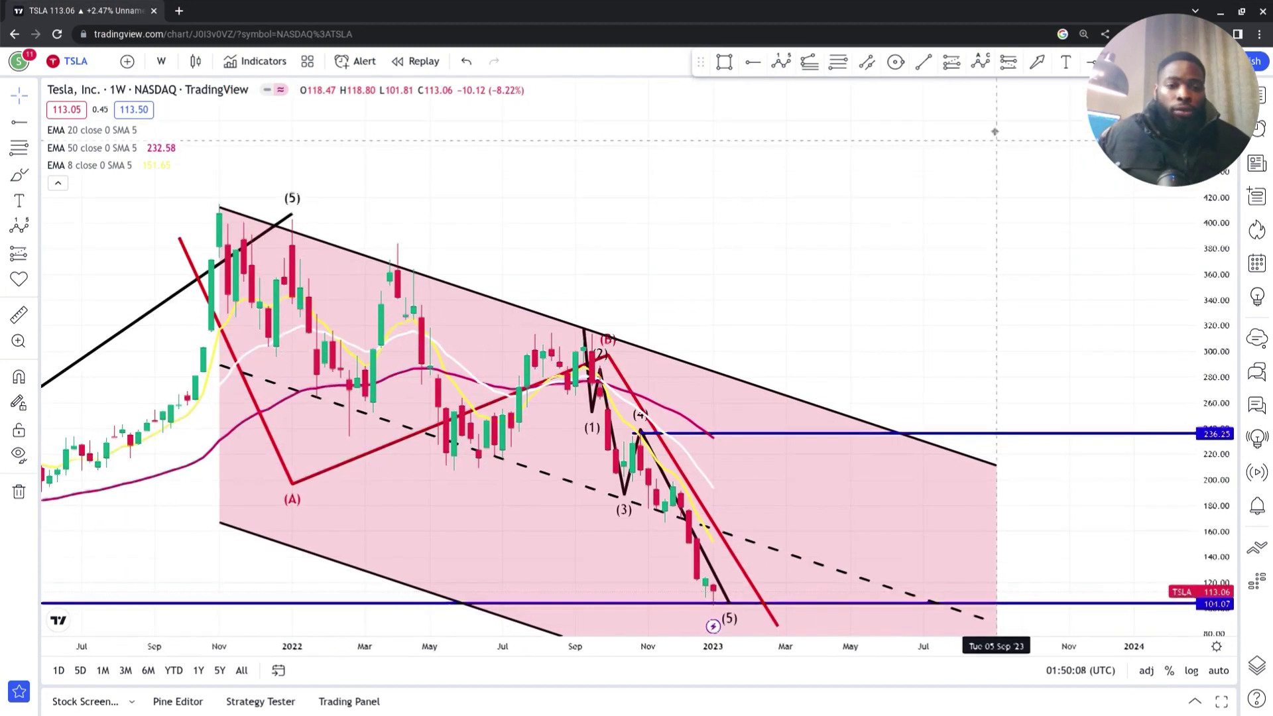
{"action": "left_click", "coordinate": [761, 63]}
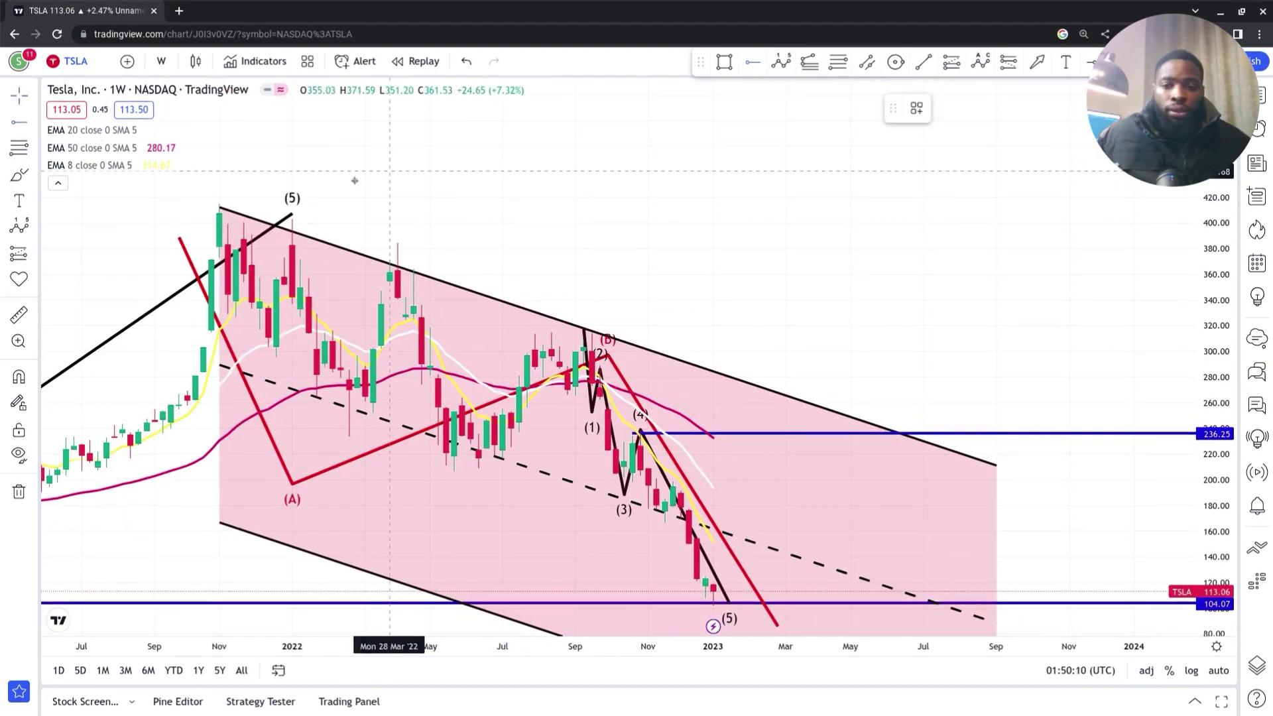
{"action": "left_click", "coordinate": [187, 204]}
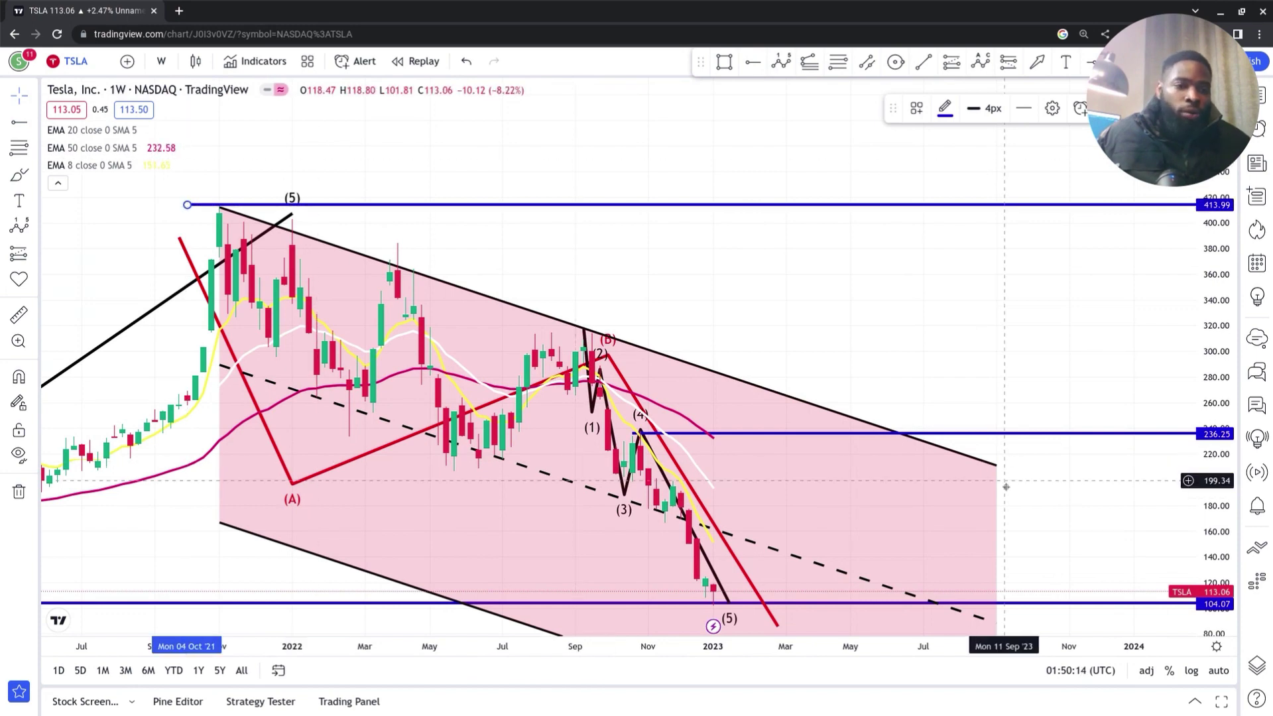
- Switch the Tesla chart to the 1-day interval and reset the chart view
{"action": "left_click_drag", "start_coordinate": [1054, 418], "coordinate": [1045, 341]}
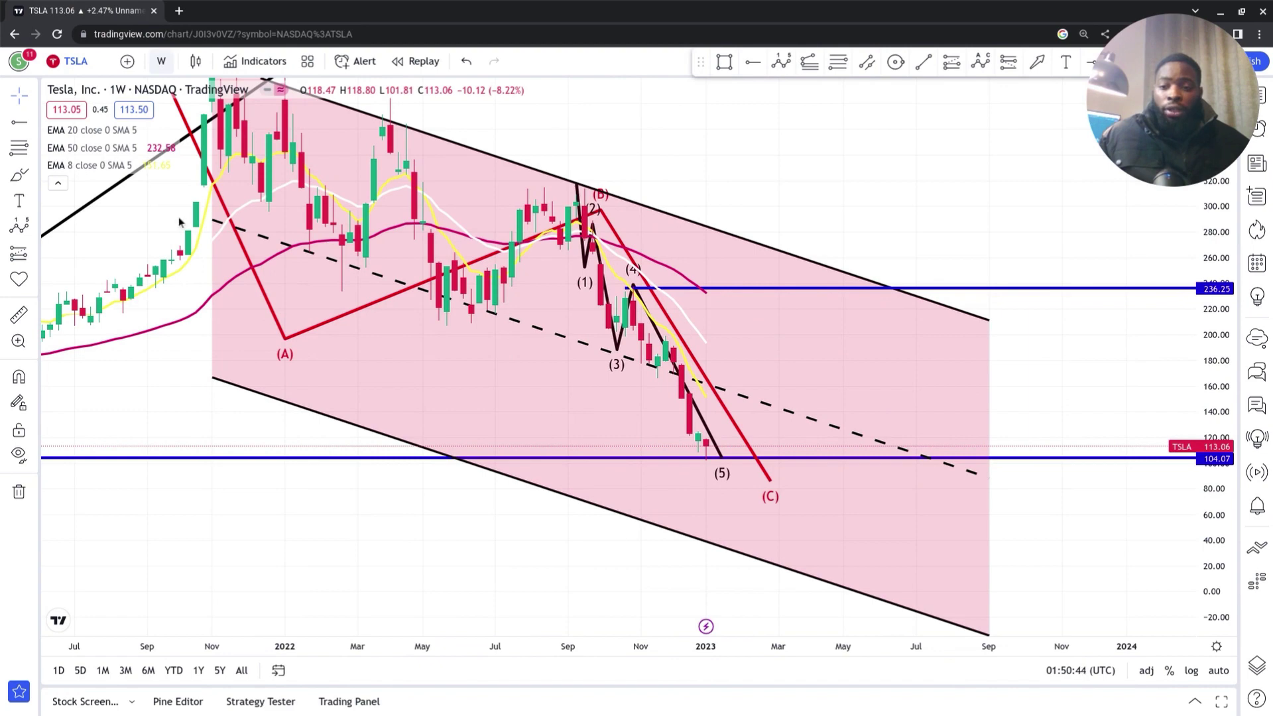
{"action": "left_click", "coordinate": [160, 62]}
{"action": "left_click", "coordinate": [174, 424]}
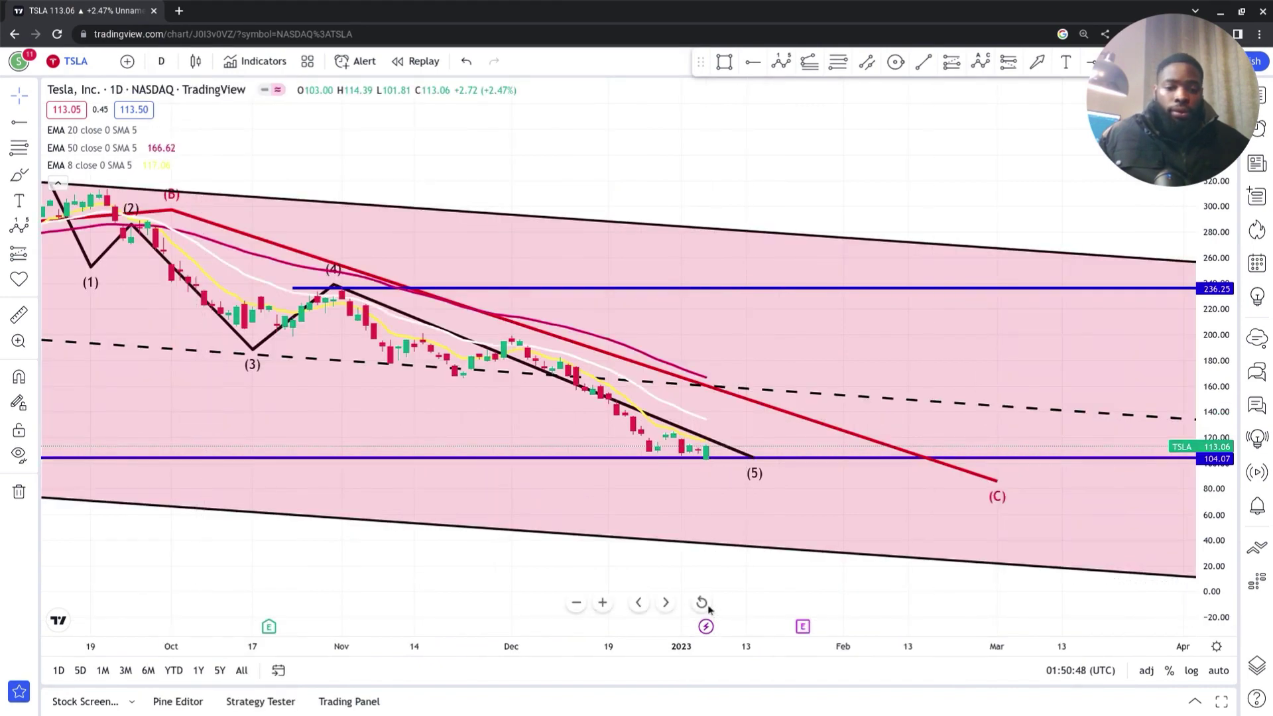
{"action": "left_click", "coordinate": [702, 602]}
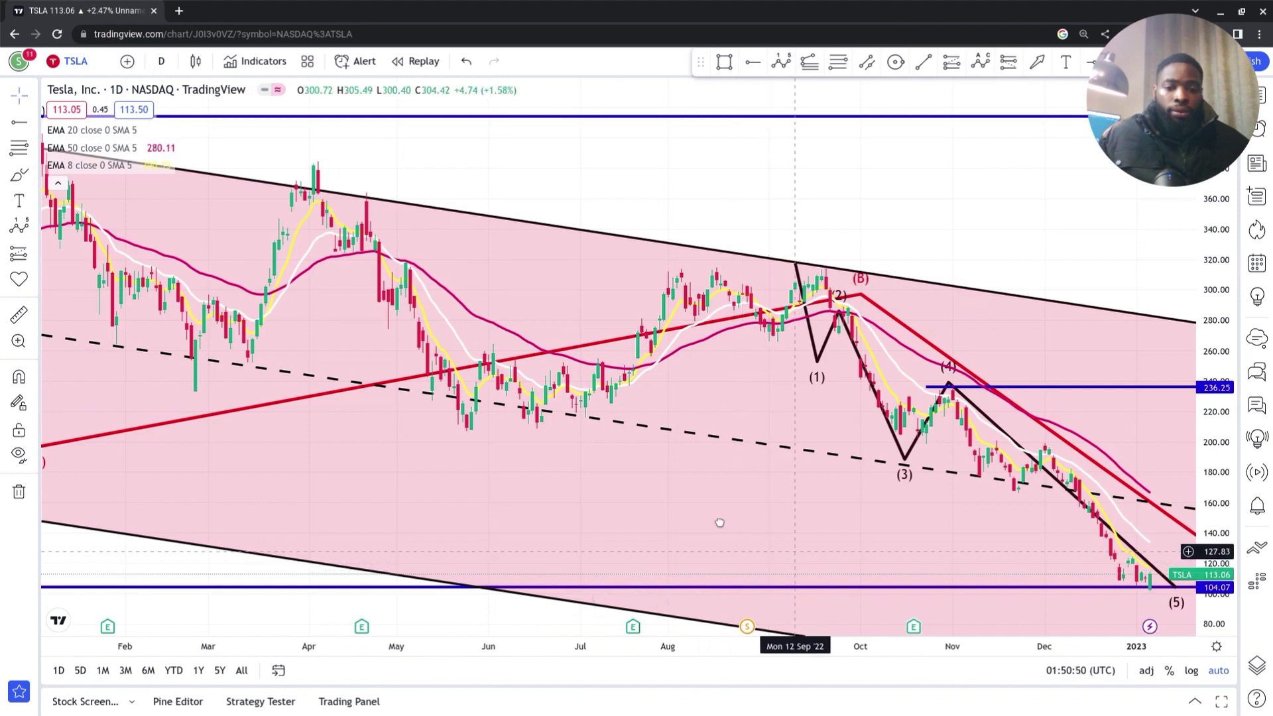
- Draw a falling five-wave impulse within wave 5, starting at about 240, with points 1 to 5 at about 208, 224, 161, 198 and 96
{"action": "scroll", "coordinate": [425, 408], "scroll_direction": "up", "scroll_amount": 3}
{"action": "scroll", "coordinate": [1022, 435], "scroll_direction": "right", "scroll_amount": 3}
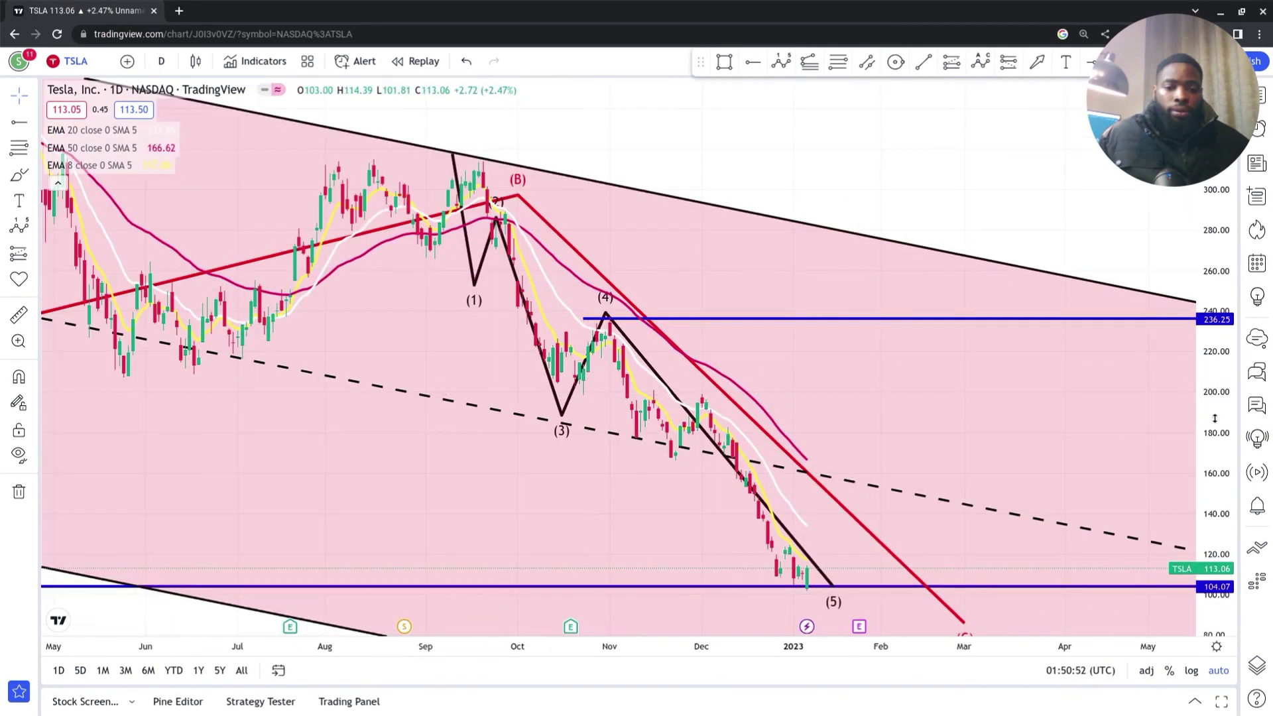
{"action": "left_click_drag", "start_coordinate": [1122, 390], "coordinate": [1069, 317]}
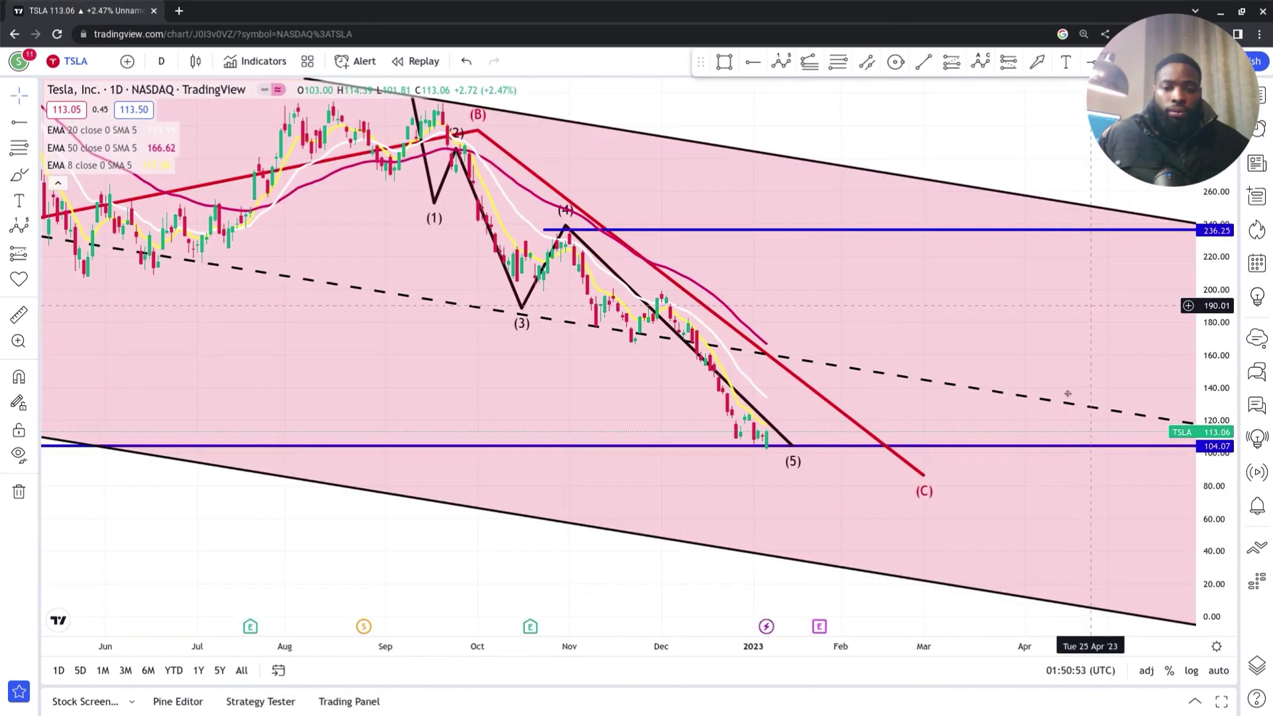
{"action": "scroll", "coordinate": [597, 255], "scroll_direction": "up", "scroll_amount": 5}
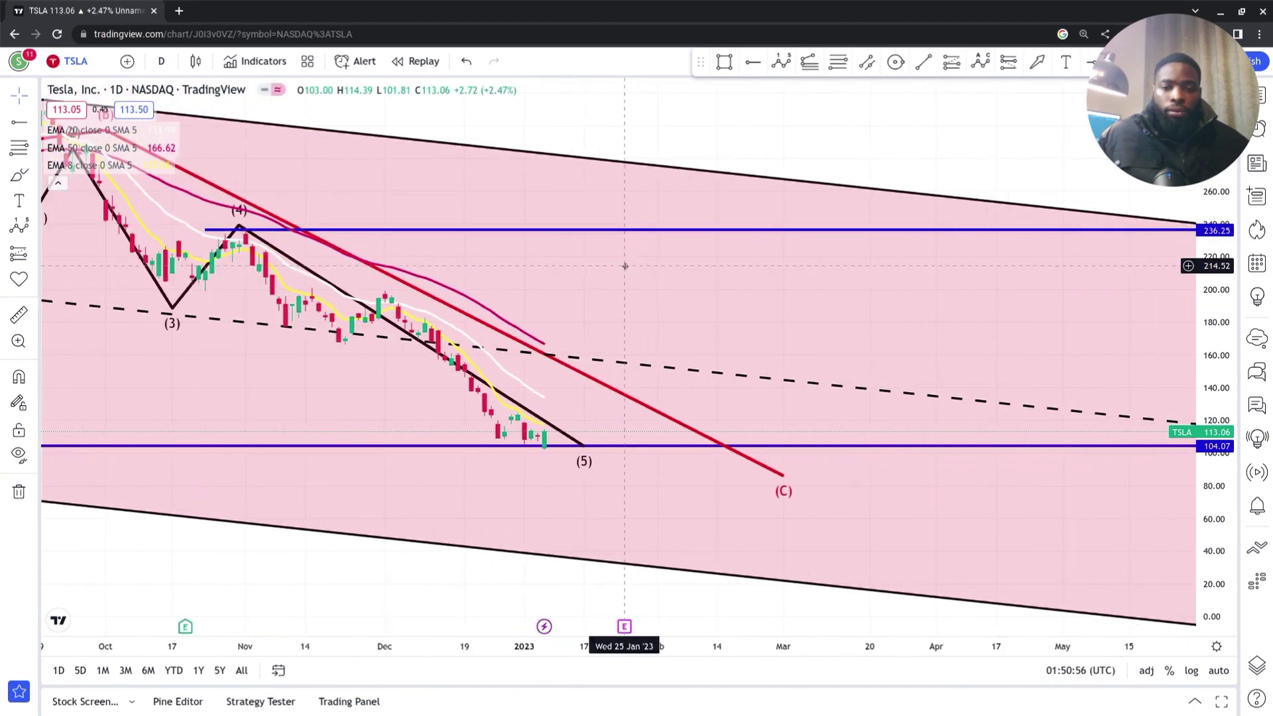
{"action": "scroll", "coordinate": [1006, 291], "scroll_direction": "up", "scroll_amount": 2}
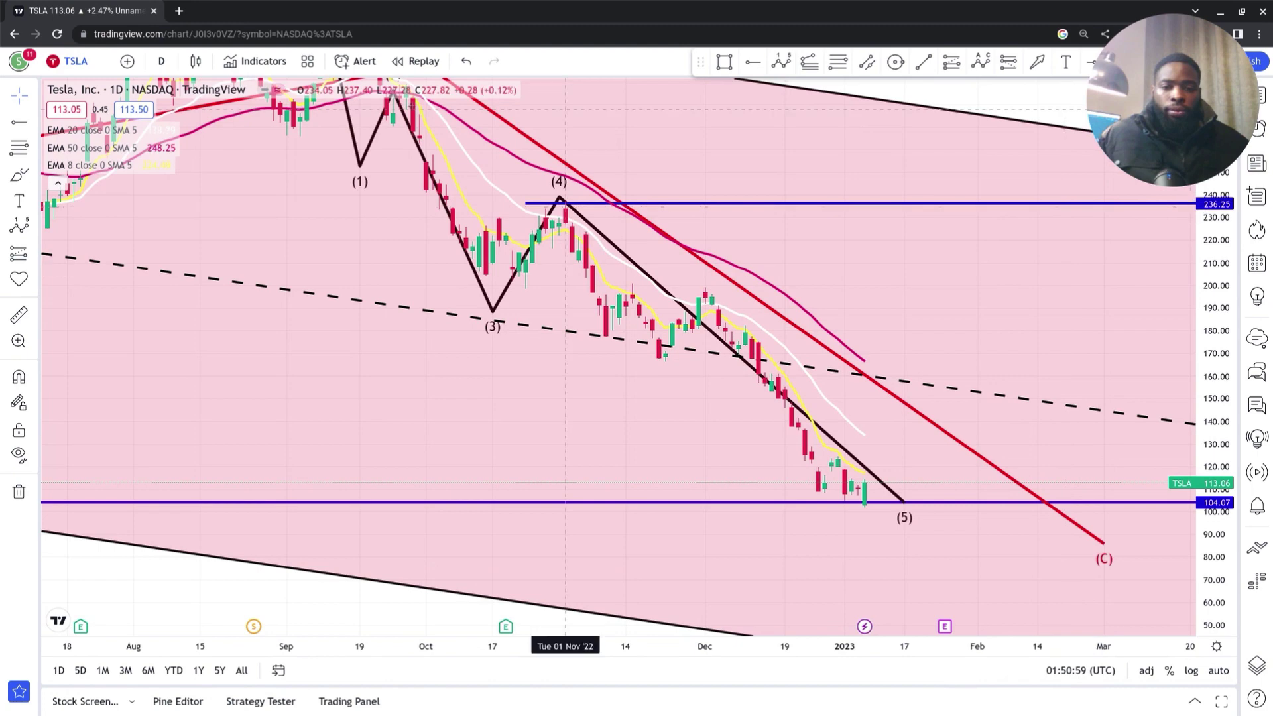
{"action": "left_click", "coordinate": [781, 62]}
{"action": "left_click", "coordinate": [545, 196]}
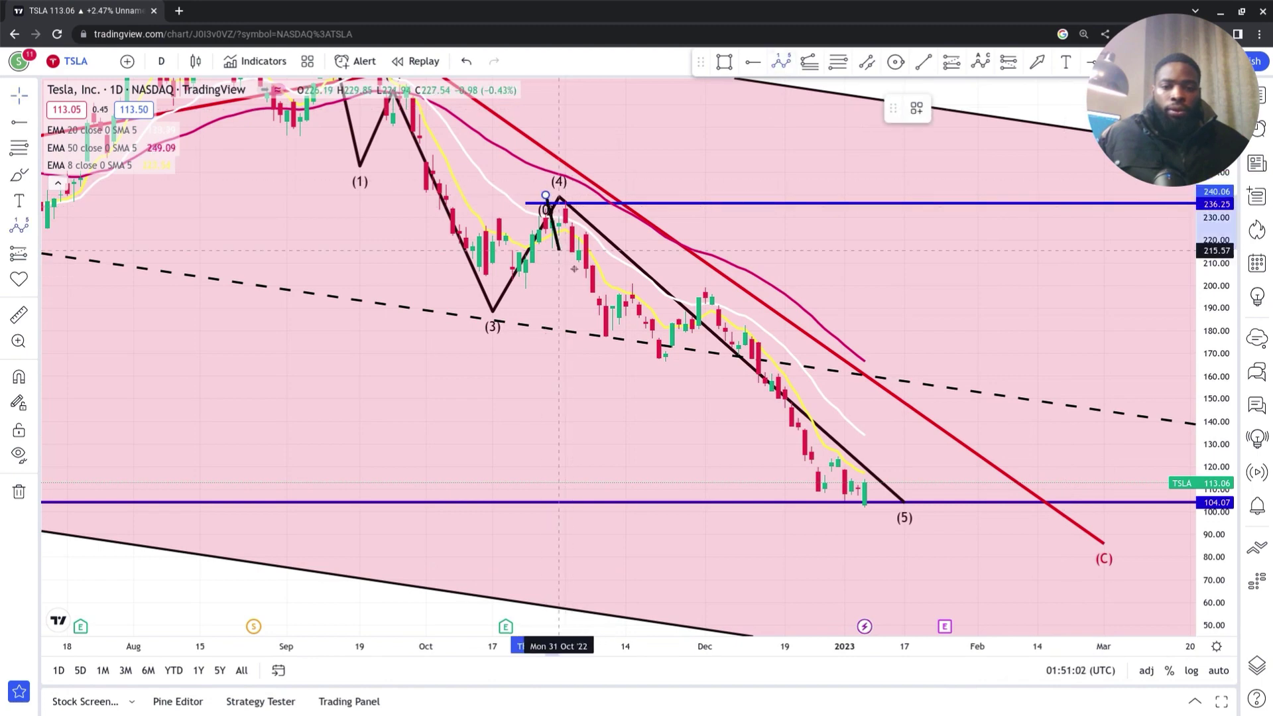
{"action": "left_click", "coordinate": [572, 268]}
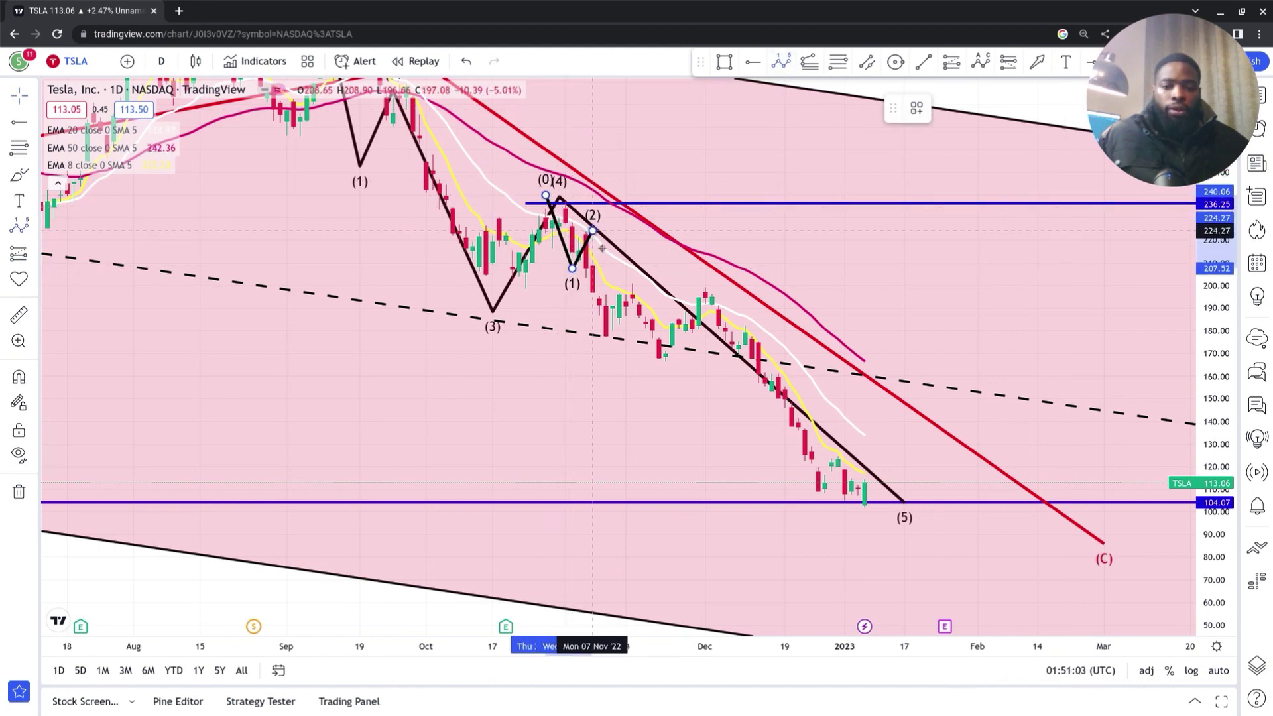
{"action": "left_click", "coordinate": [592, 230]}
{"action": "left_click", "coordinate": [658, 372]}
{"action": "left_click", "coordinate": [705, 291]}
{"action": "left_click", "coordinate": [851, 520]}
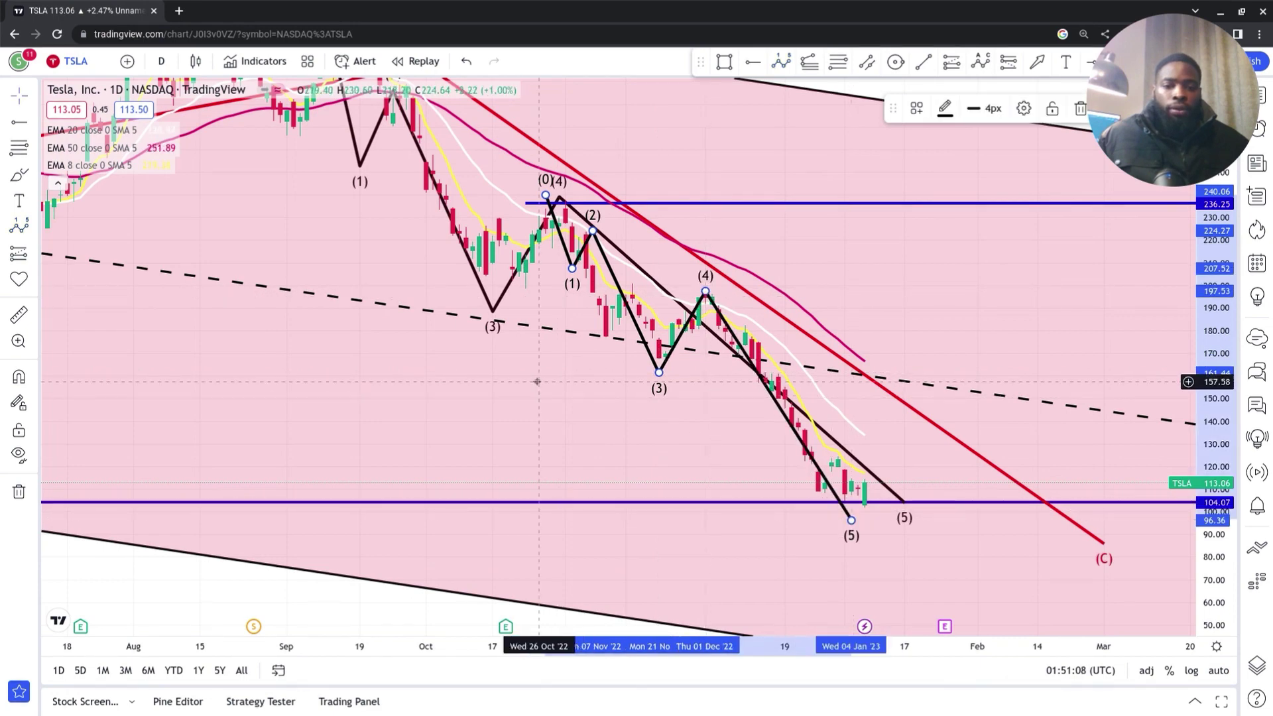
- Recolor the smaller five-wave impulse inside wave 5 blue
{"action": "scroll", "coordinate": [537, 381], "scroll_direction": "up", "scroll_amount": 4}
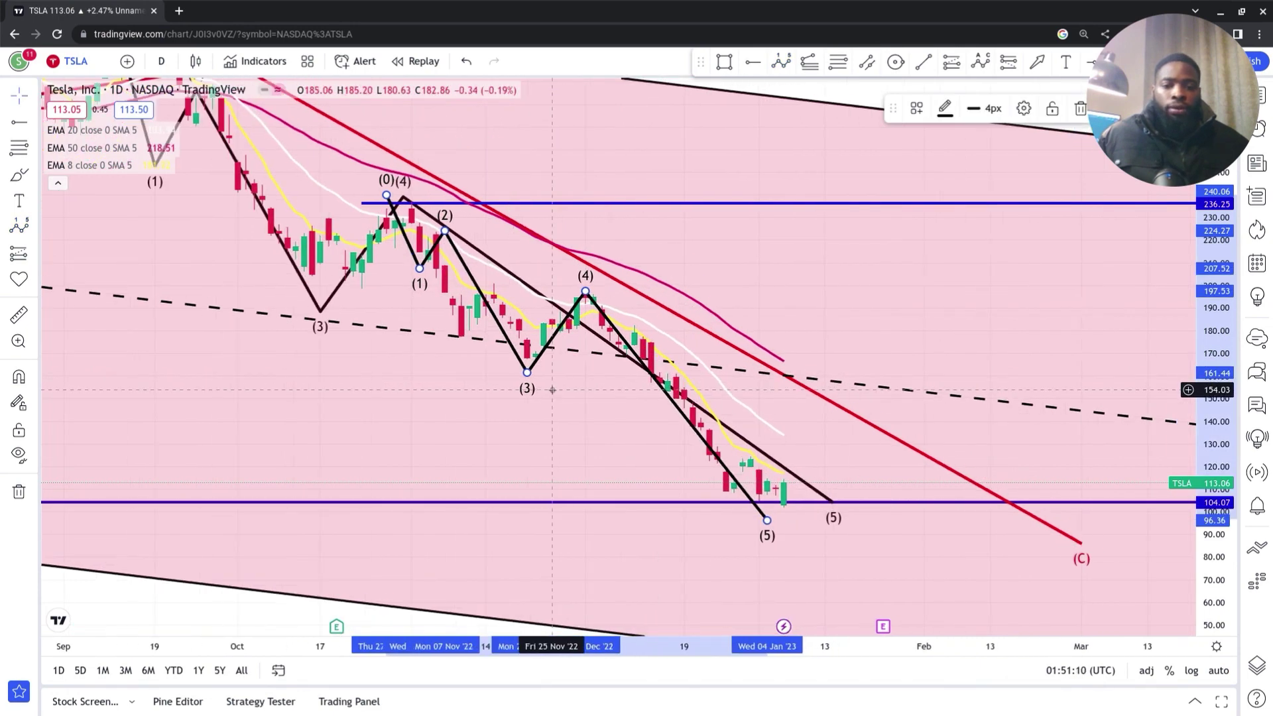
{"action": "left_click_drag", "start_coordinate": [1206, 375], "coordinate": [1201, 269]}
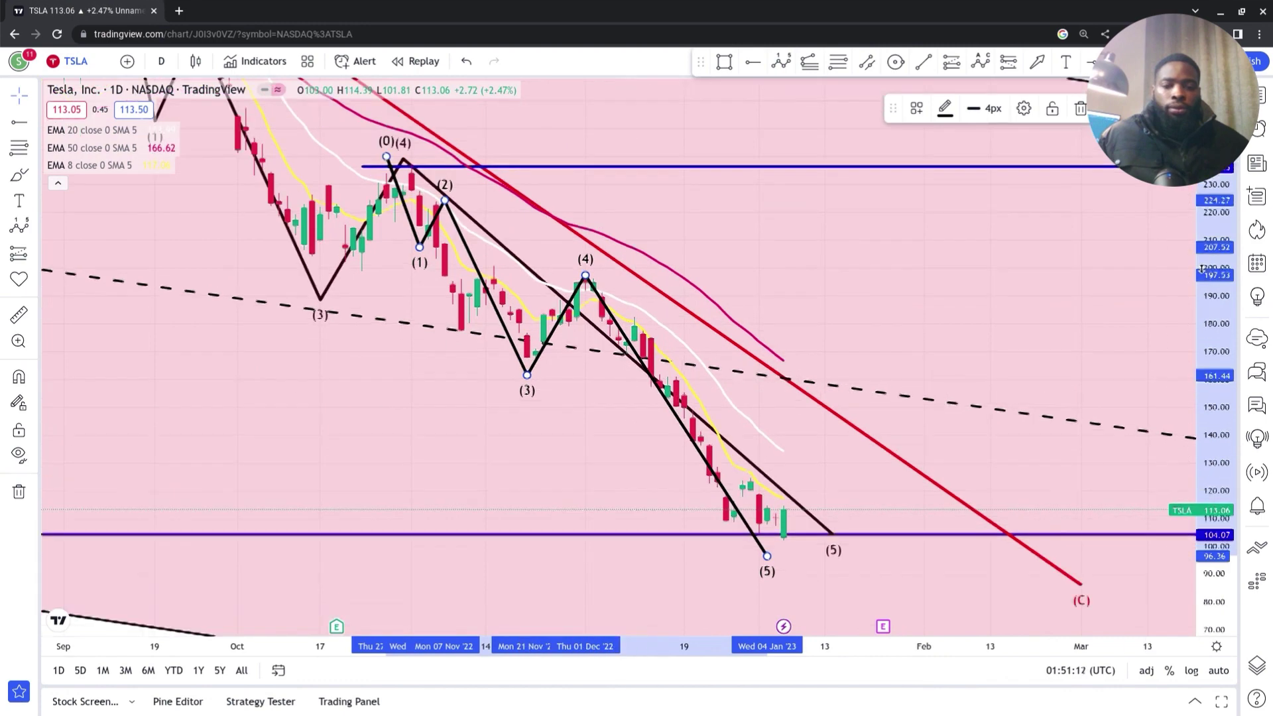
{"action": "scroll", "coordinate": [724, 331], "scroll_direction": "up", "scroll_amount": 4}
{"action": "left_click_drag", "start_coordinate": [722, 326], "coordinate": [860, 312]}
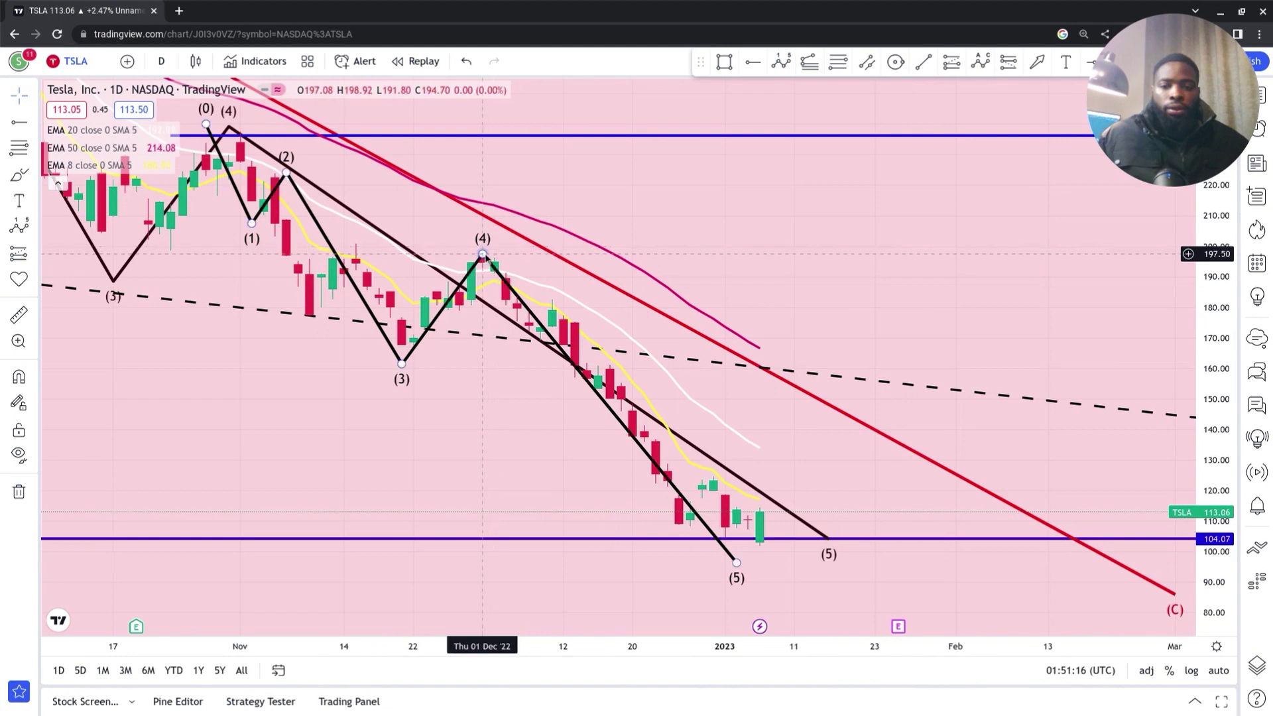
{"action": "left_click", "coordinate": [483, 254]}
{"action": "left_click", "coordinate": [945, 108]}
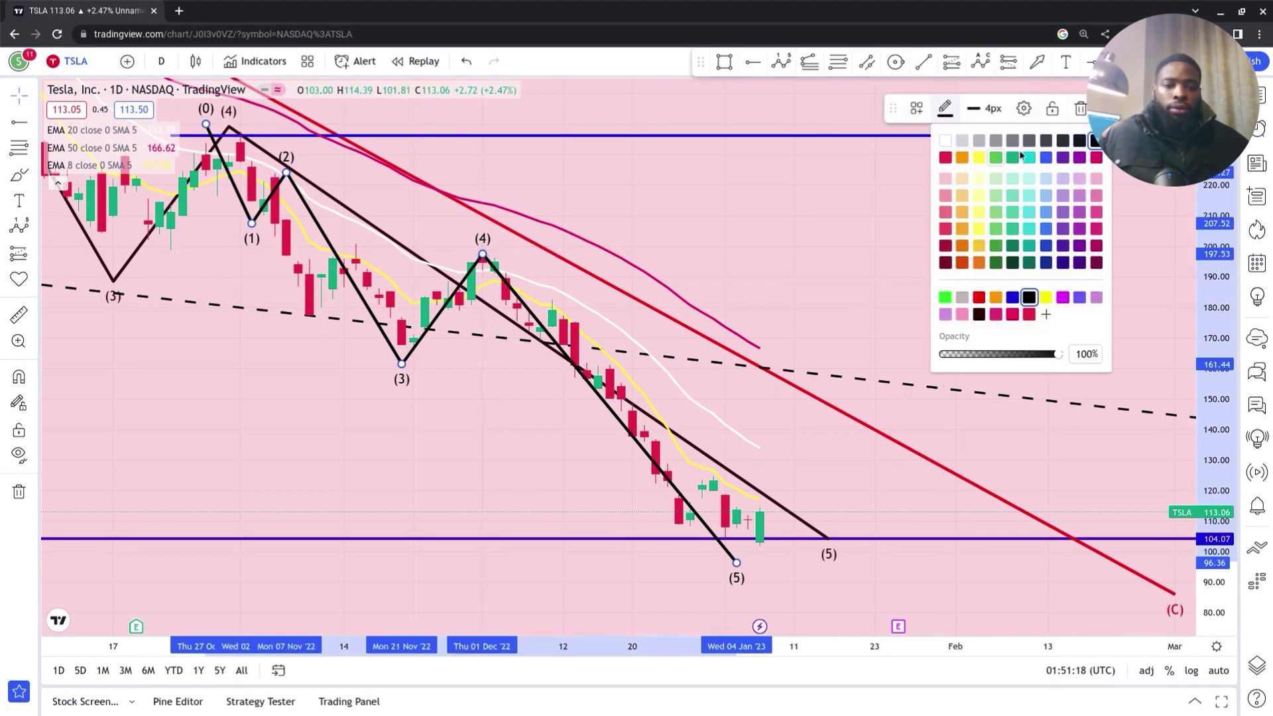
{"action": "left_click", "coordinate": [1012, 297]}
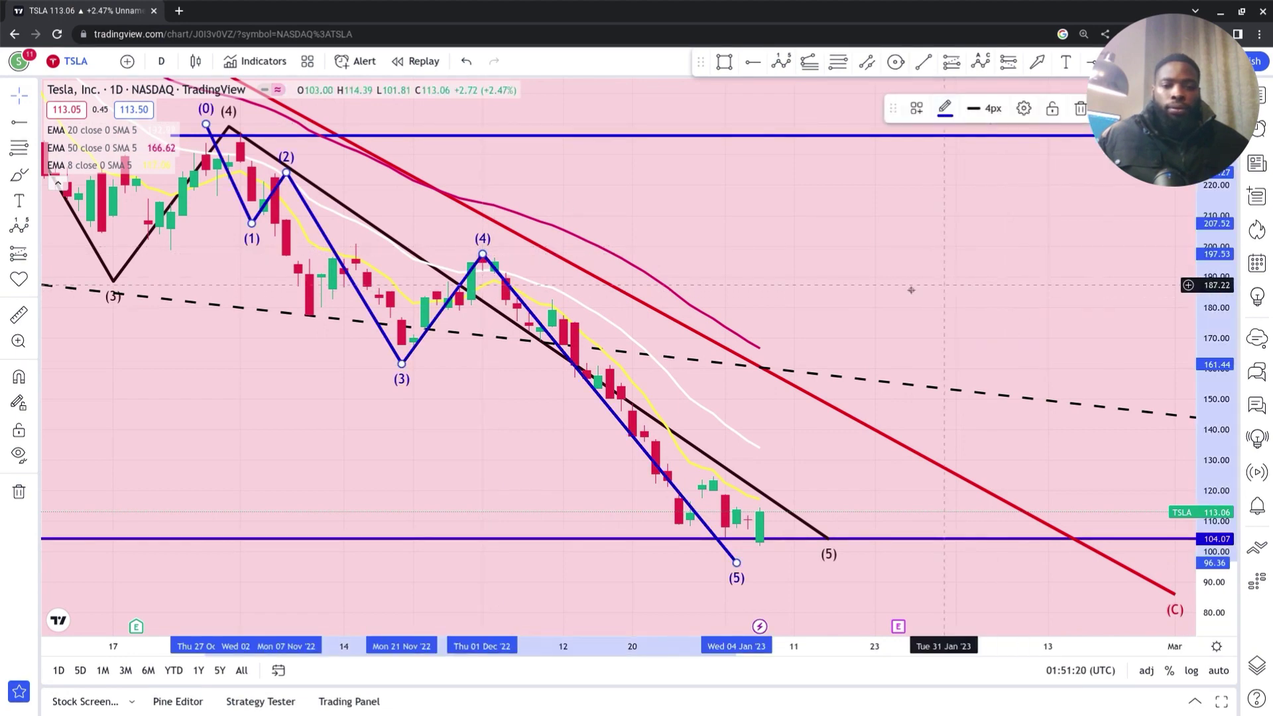
- Place a horizontal ray at about 198 from the top of the blue count's wave 4
{"action": "scroll", "coordinate": [960, 238], "scroll_direction": "up", "scroll_amount": 2}
{"action": "scroll", "coordinate": [1006, 287], "scroll_direction": "left", "scroll_amount": 3}
{"action": "scroll", "coordinate": [773, 298], "scroll_direction": "right", "scroll_amount": 6}
{"action": "left_click_drag", "start_coordinate": [709, 298], "coordinate": [710, 303]}
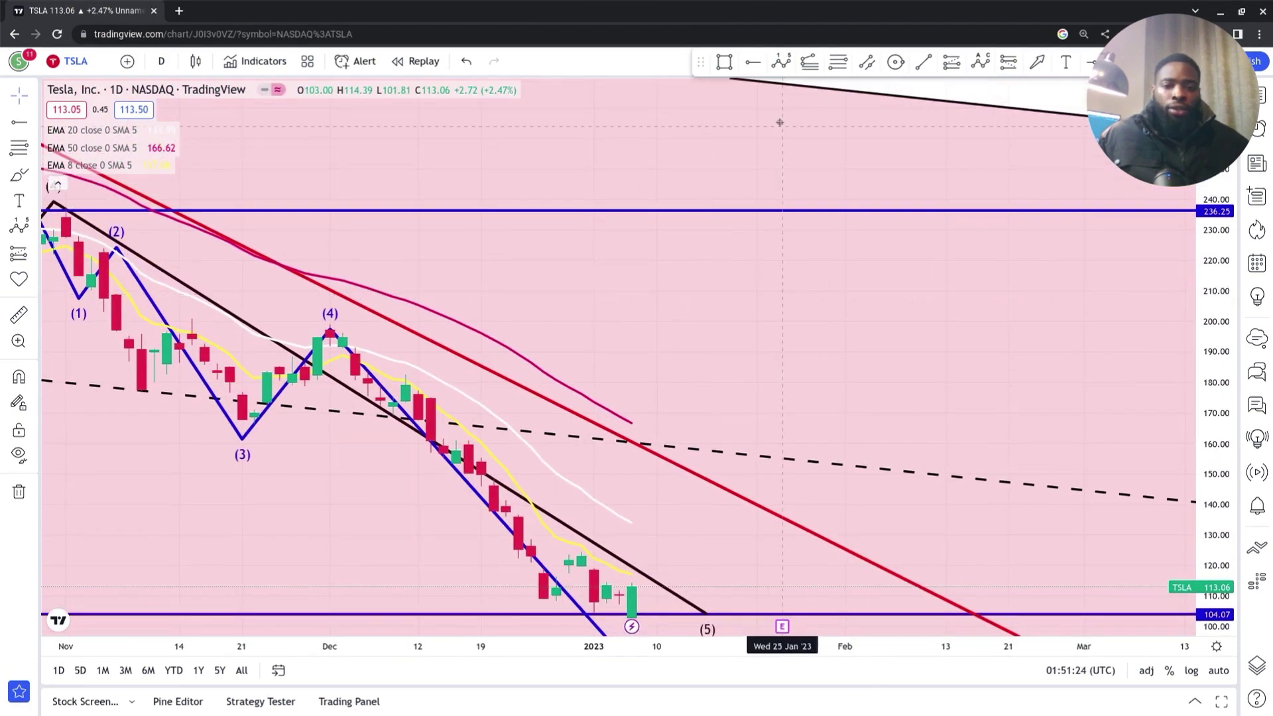
{"action": "left_click", "coordinate": [751, 63]}
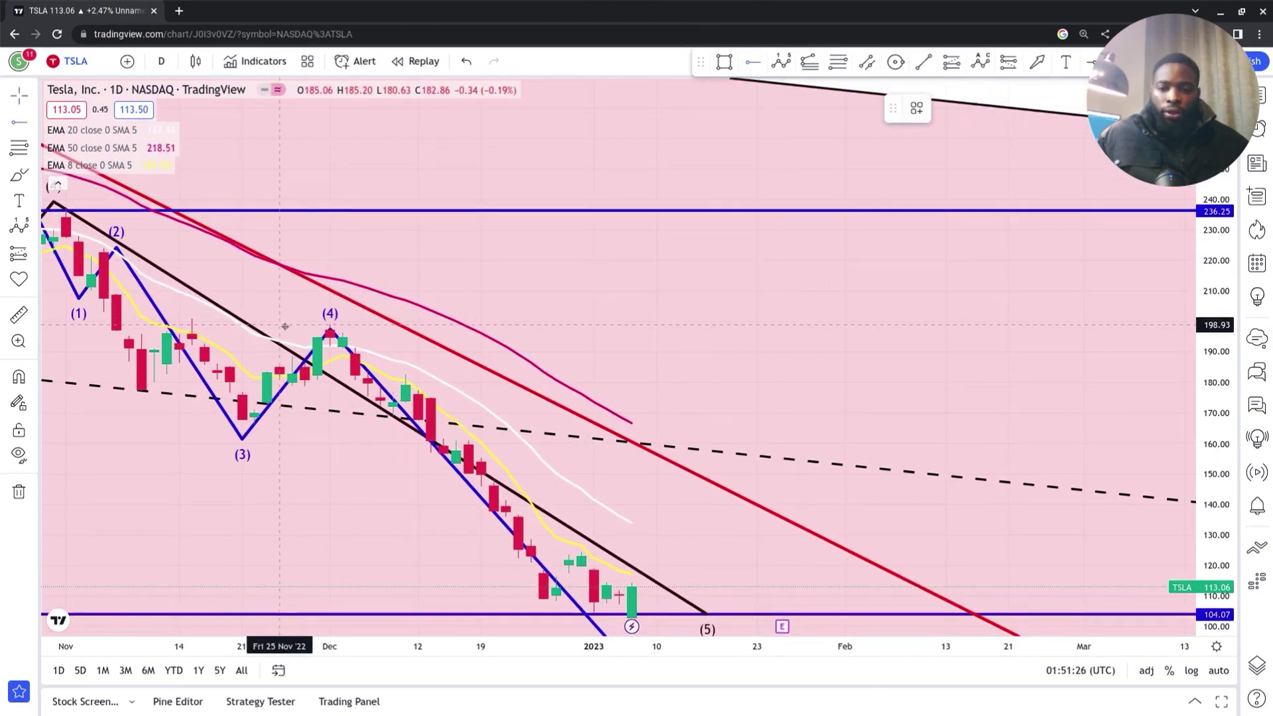
{"action": "left_click", "coordinate": [279, 326]}
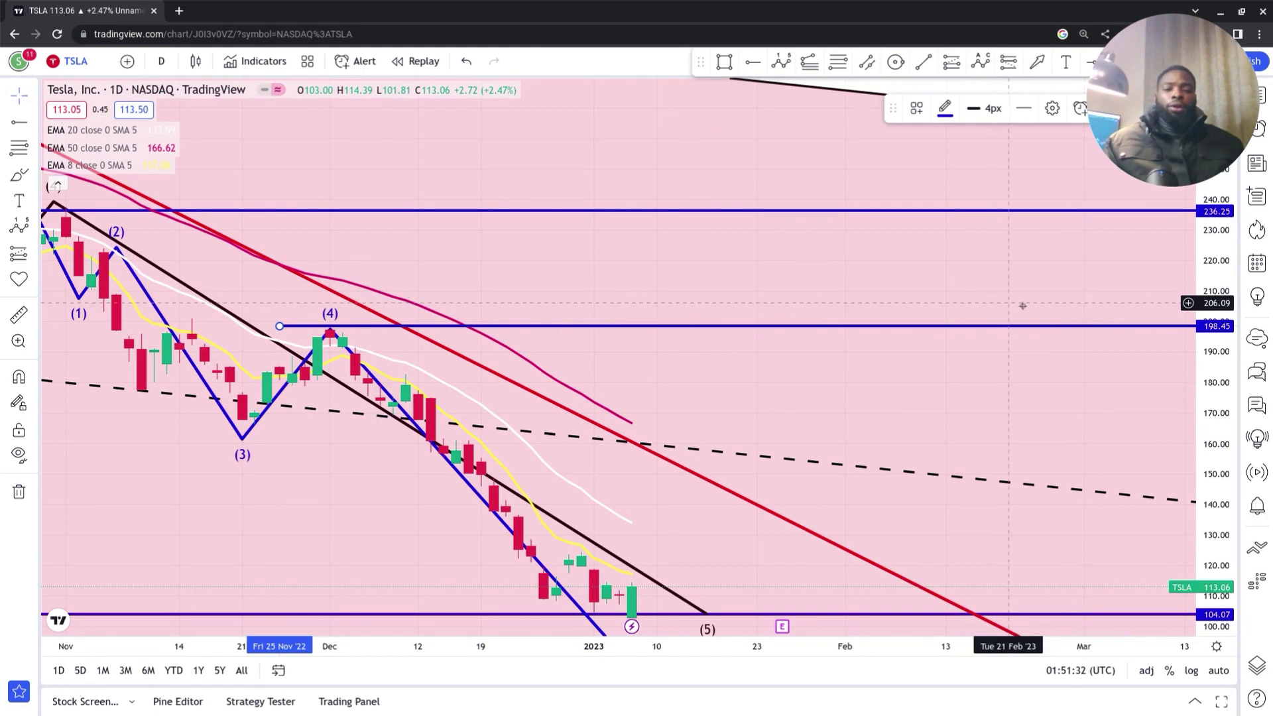
{"action": "left_click", "coordinate": [970, 389]}
{"action": "left_click_drag", "start_coordinate": [970, 388], "coordinate": [940, 401]}
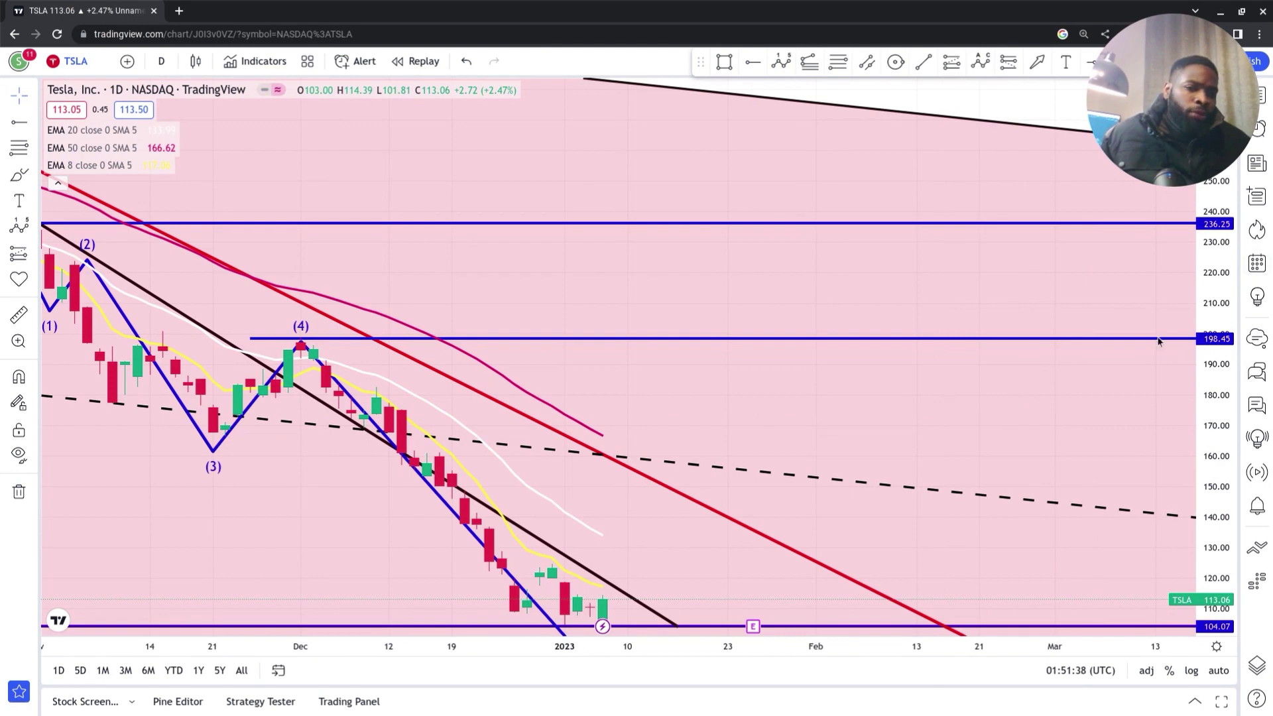
- Examine the blue sub-waves, the rays at both wave 4 highs, and the channel back to the November 2021 top
{"action": "left_click_drag", "start_coordinate": [906, 264], "coordinate": [1167, 292]}
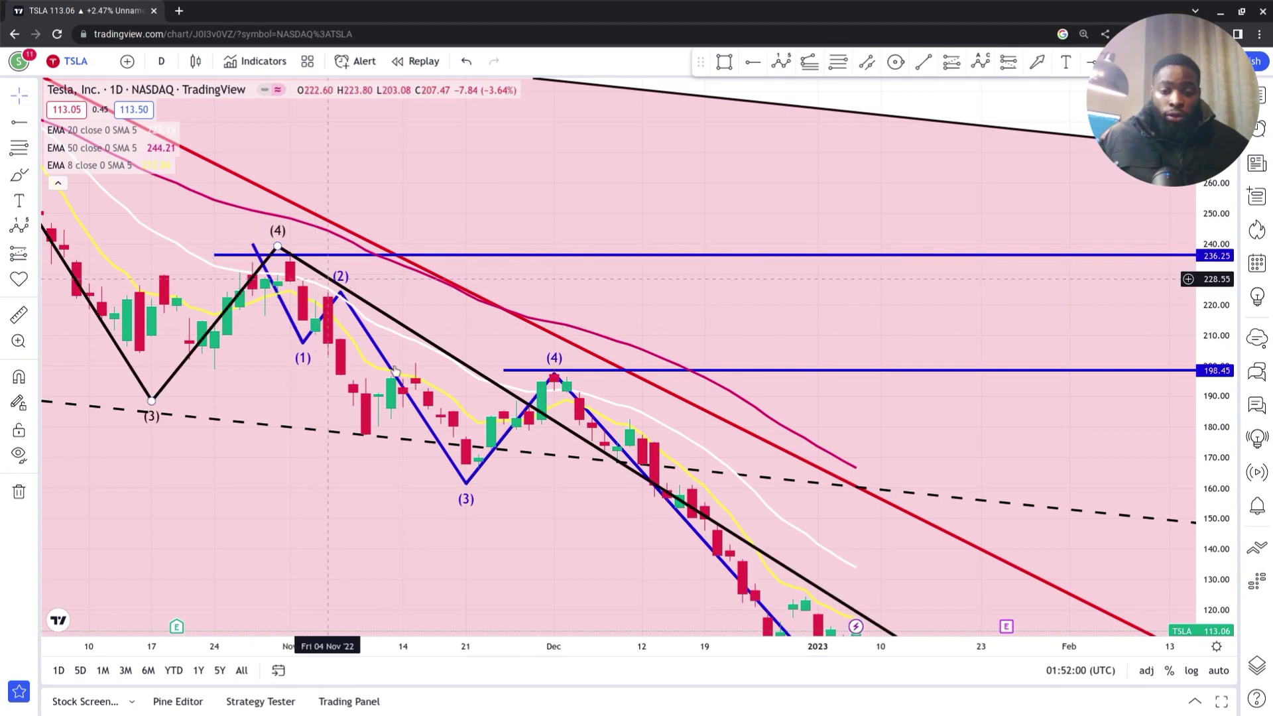
{"action": "scroll", "coordinate": [796, 332], "scroll_direction": "down", "scroll_amount": 2}
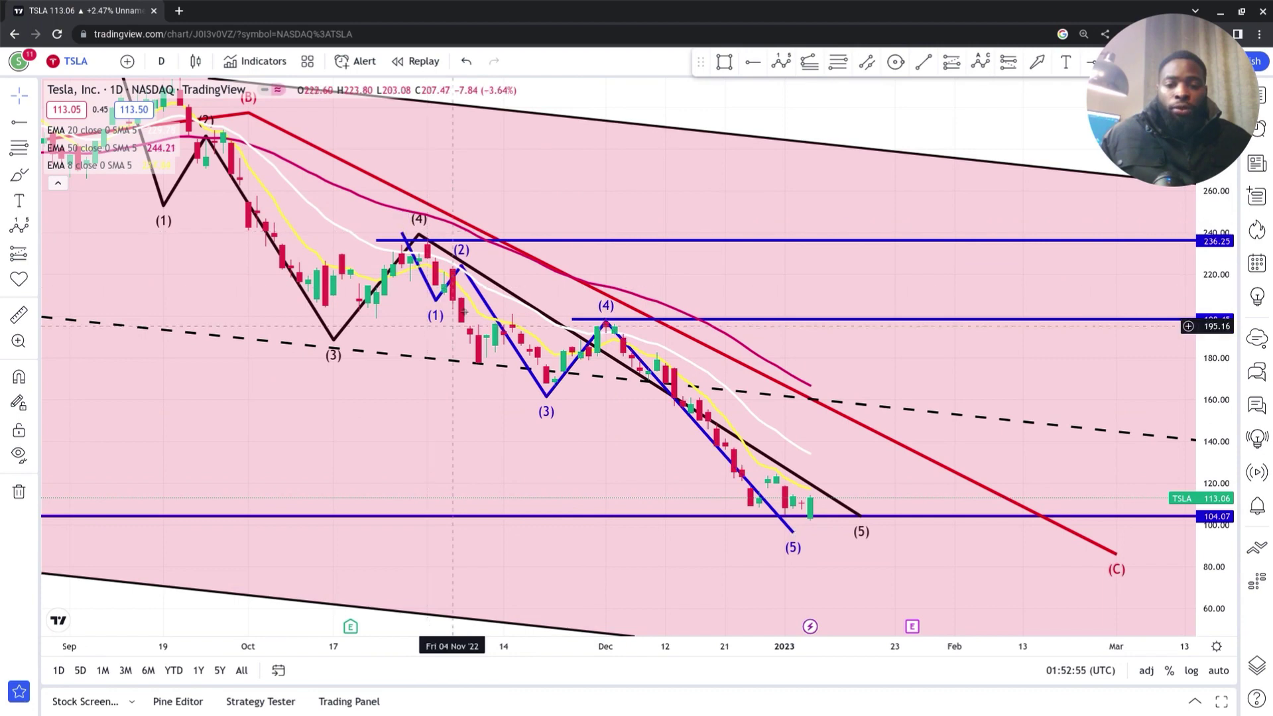
{"action": "left_click", "coordinate": [605, 325]}
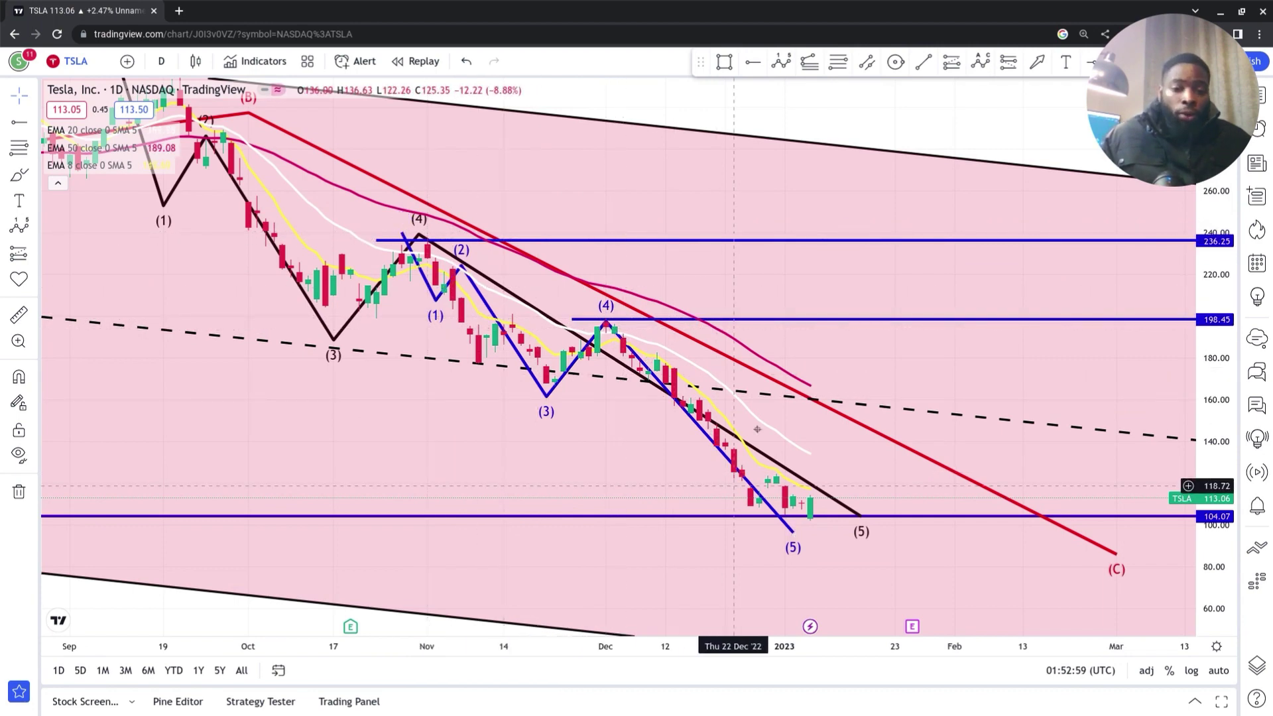
{"action": "left_click", "coordinate": [750, 459]}
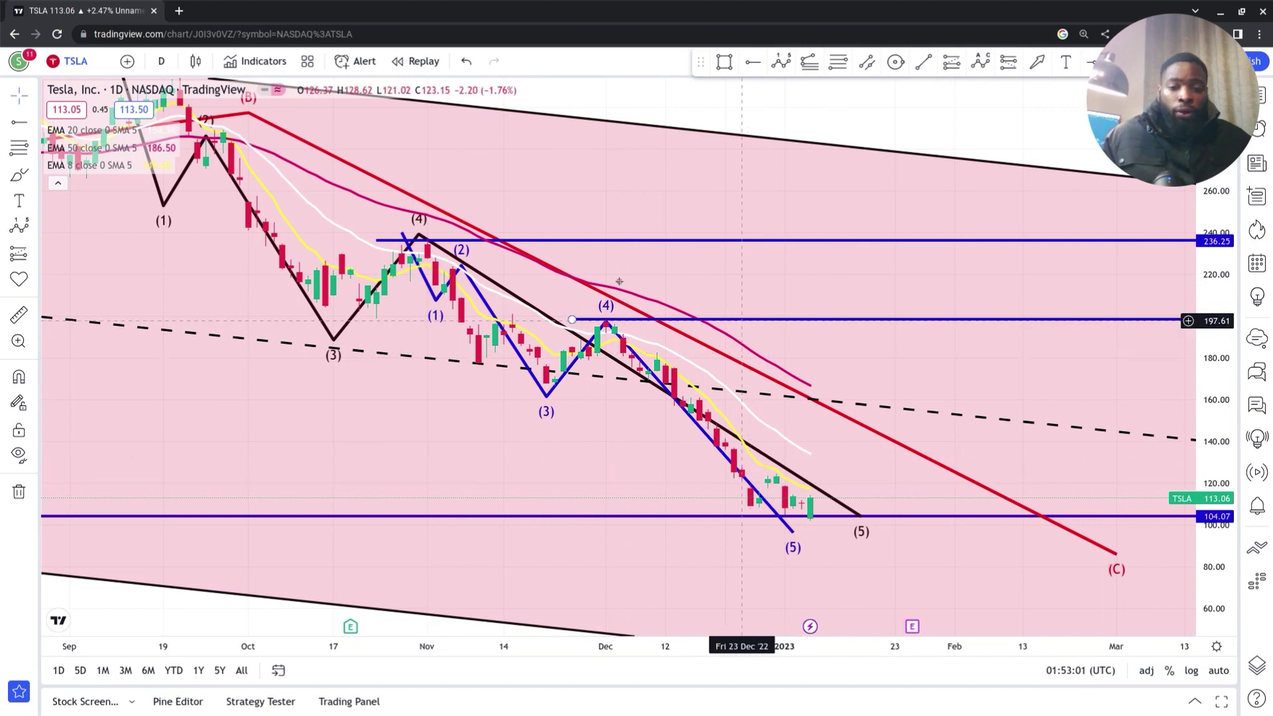
{"action": "left_click", "coordinate": [605, 321]}
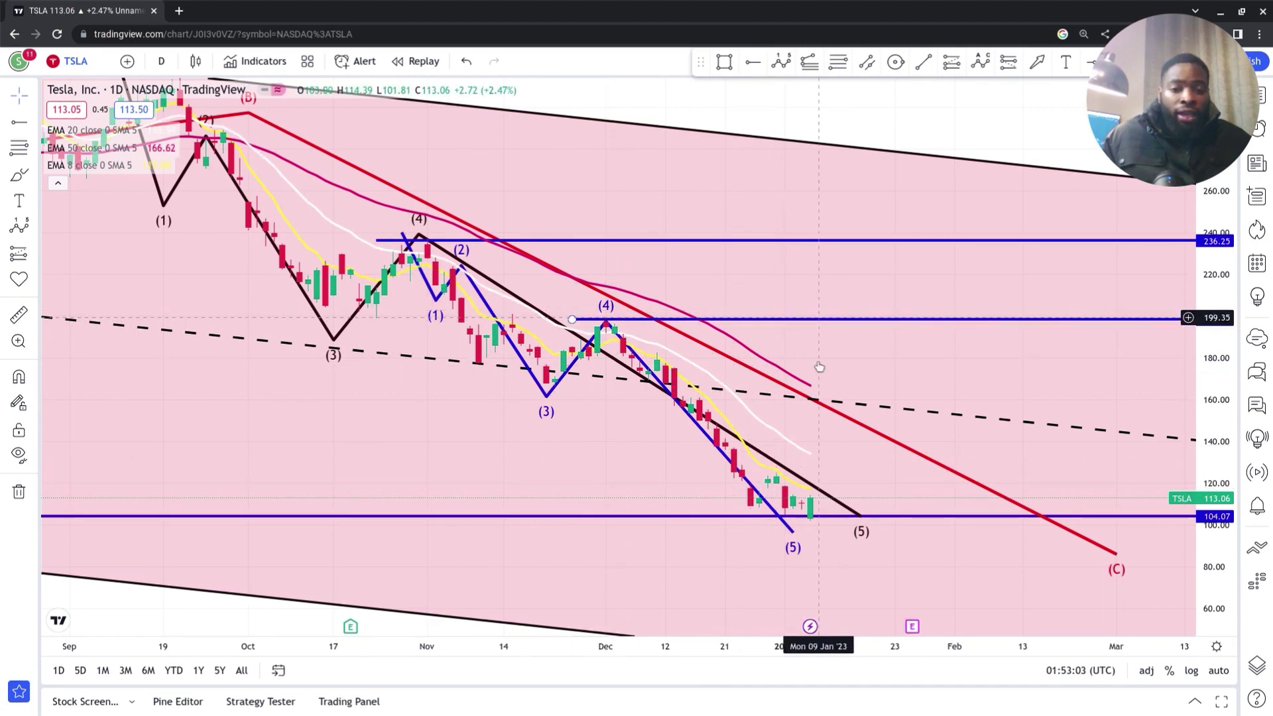
{"action": "left_click", "coordinate": [792, 448]}
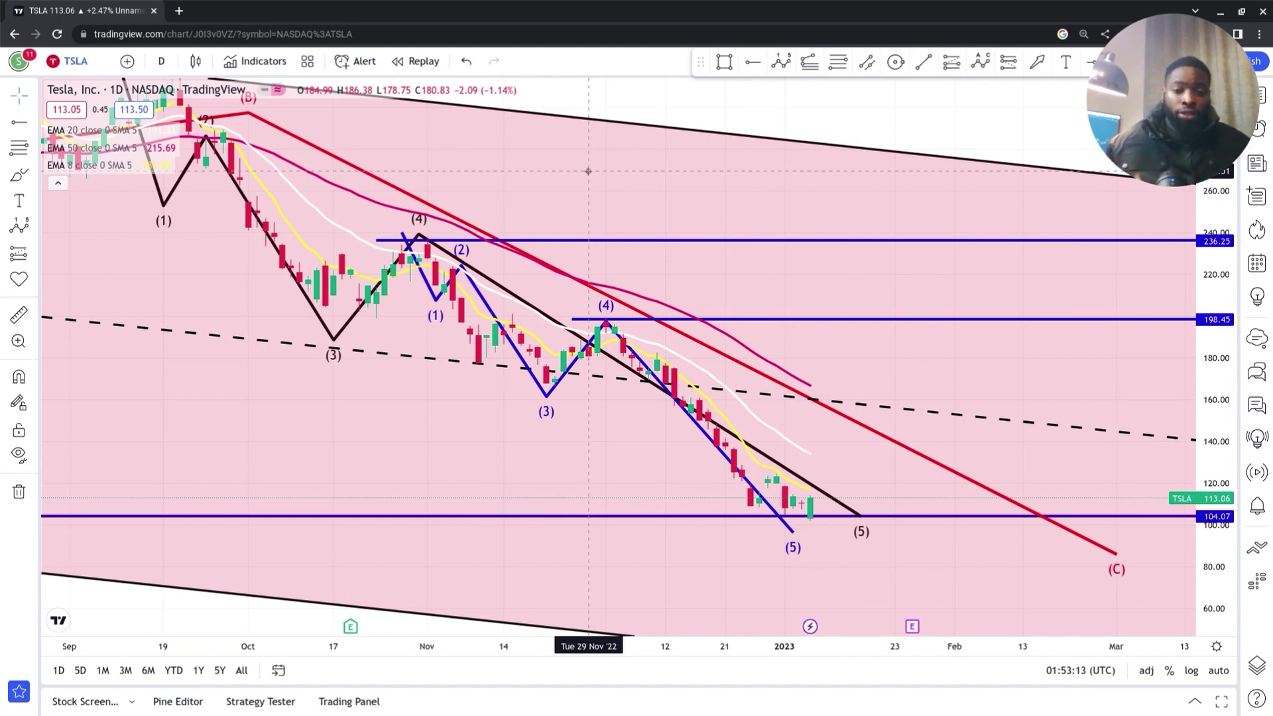
{"action": "scroll", "coordinate": [535, 190], "scroll_direction": "up", "scroll_amount": 2}
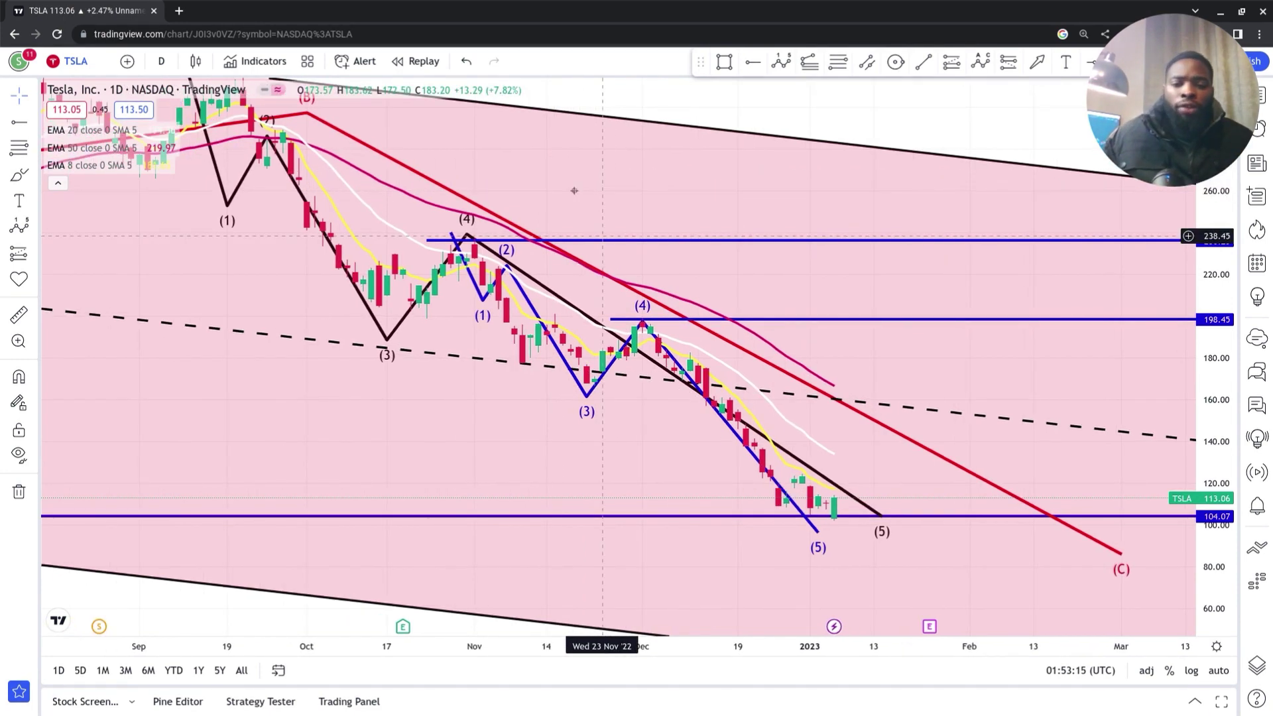
{"action": "left_click_drag", "start_coordinate": [580, 213], "coordinate": [681, 412]}
{"action": "scroll", "coordinate": [683, 413], "scroll_direction": "left", "scroll_amount": 8}
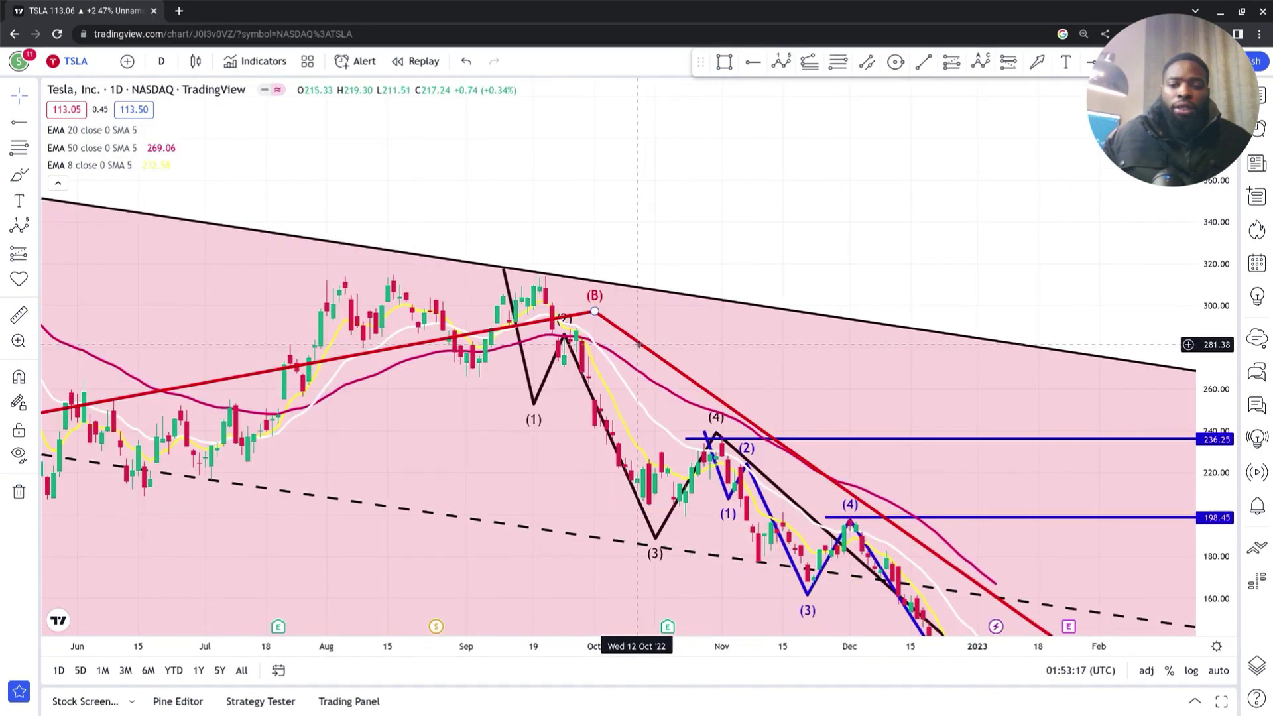
{"action": "left_click_drag", "start_coordinate": [703, 237], "coordinate": [832, 427]}
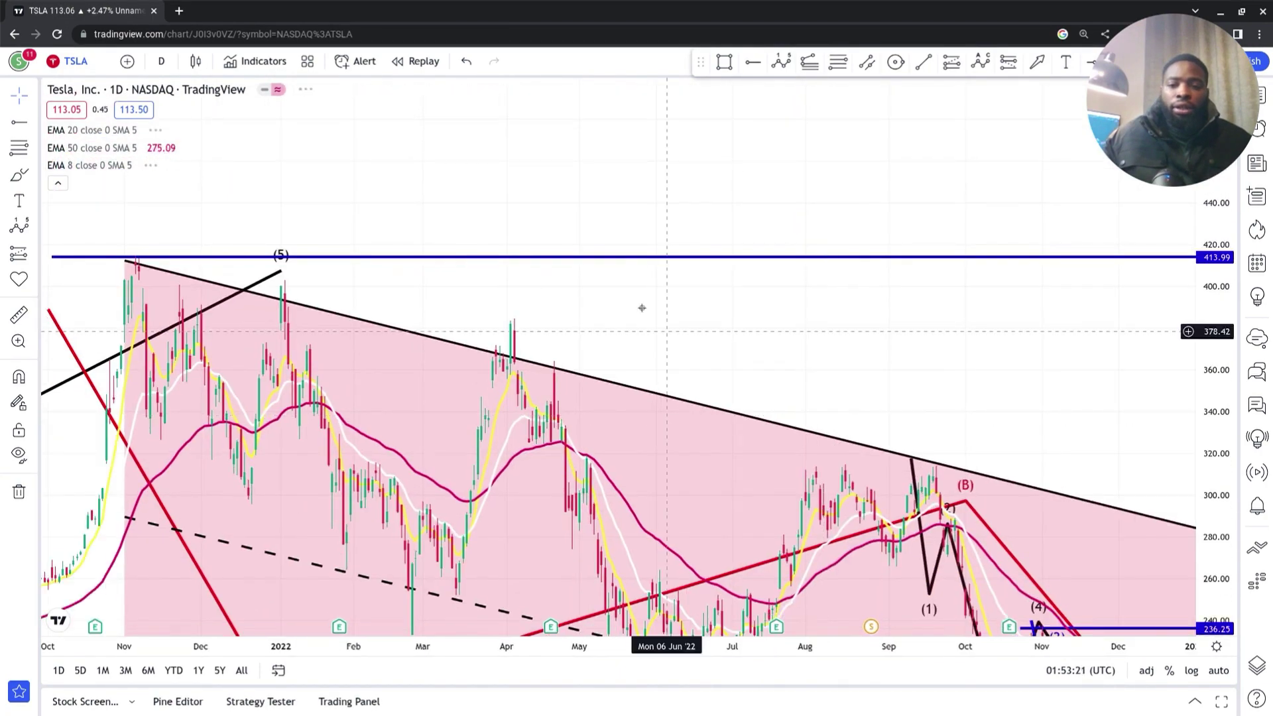
{"action": "scroll", "coordinate": [642, 308], "scroll_direction": "left", "scroll_amount": 3}
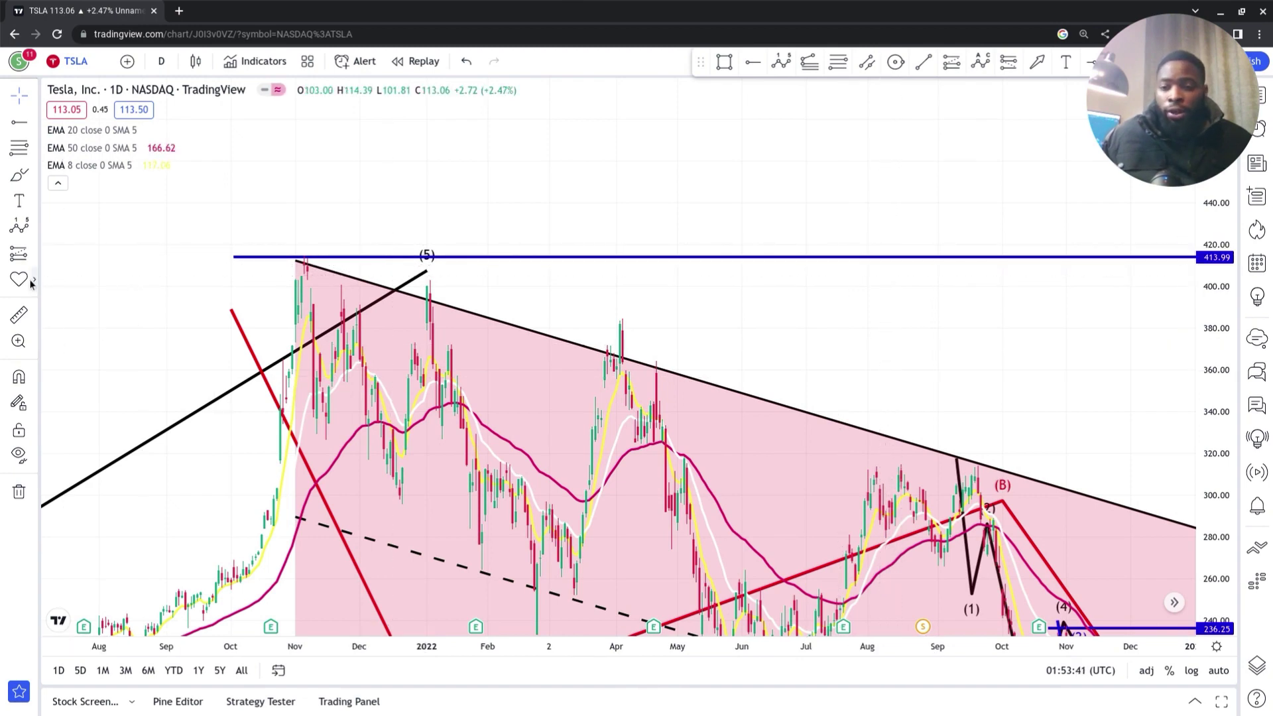
- Place a dollar-sign icon just above the 413.99 horizontal line, at about 422 in early May 2022
{"action": "left_click", "coordinate": [30, 284]}
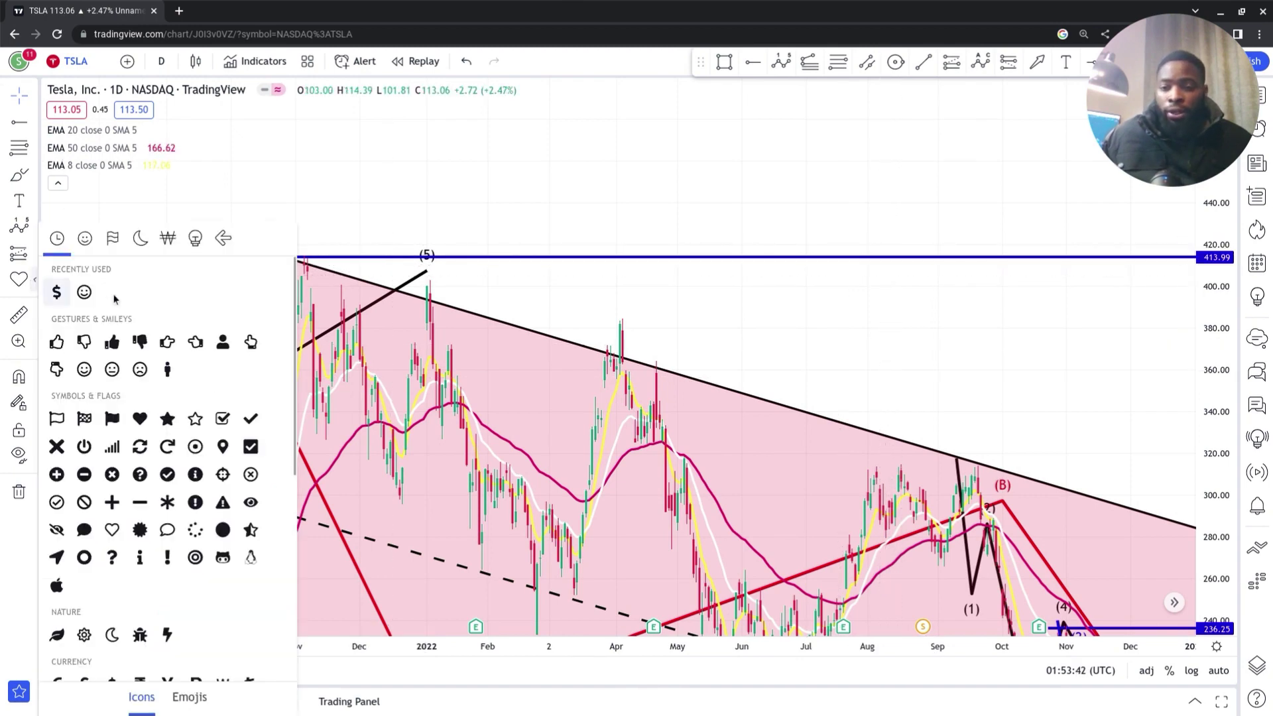
{"action": "left_click", "coordinate": [63, 298]}
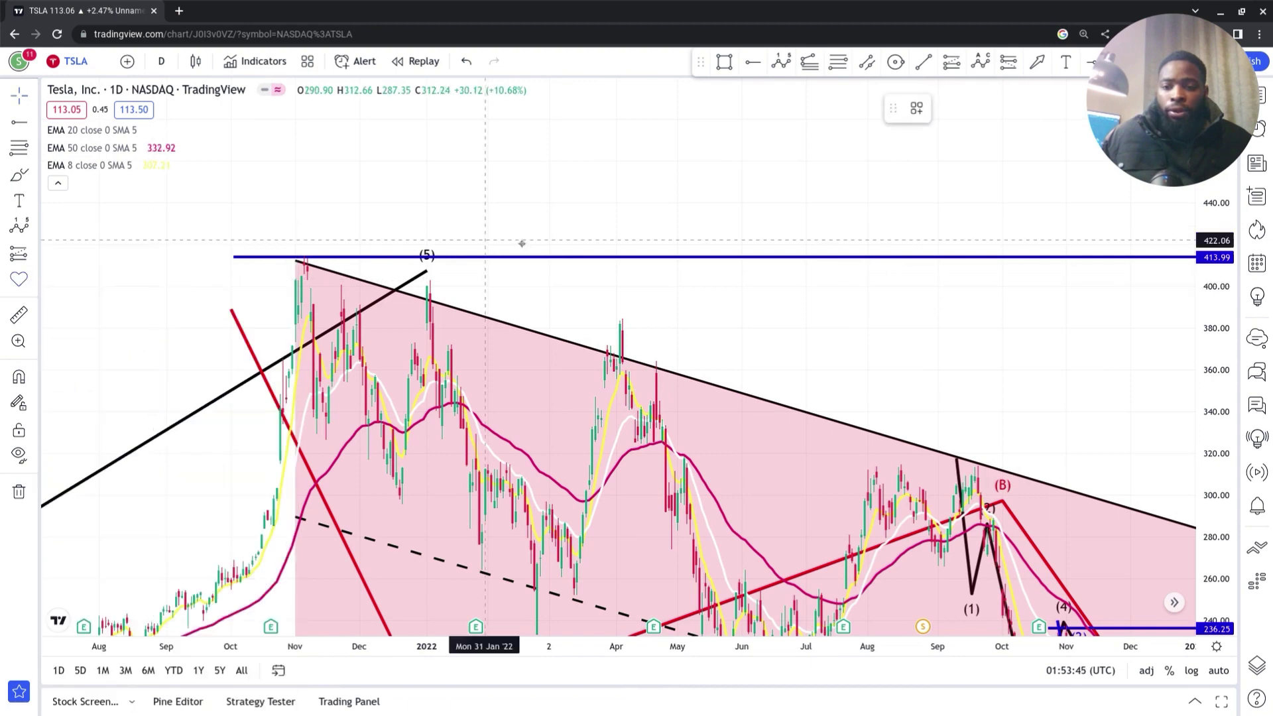
{"action": "left_click", "coordinate": [647, 222]}
{"action": "left_click_drag", "start_coordinate": [648, 224], "coordinate": [680, 242]}
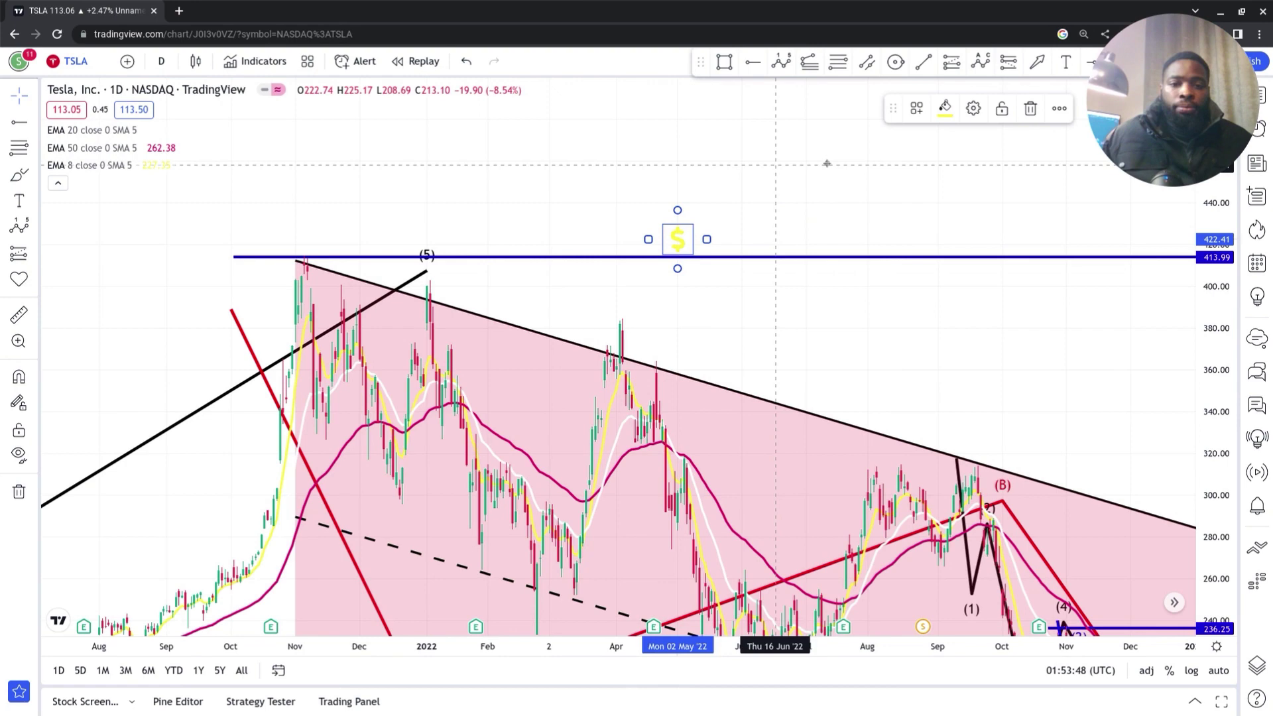
- Recolor the dollar-sign icon above the 413.99 line black
{"action": "left_click", "coordinate": [977, 114]}
{"action": "left_click", "coordinate": [574, 371]}
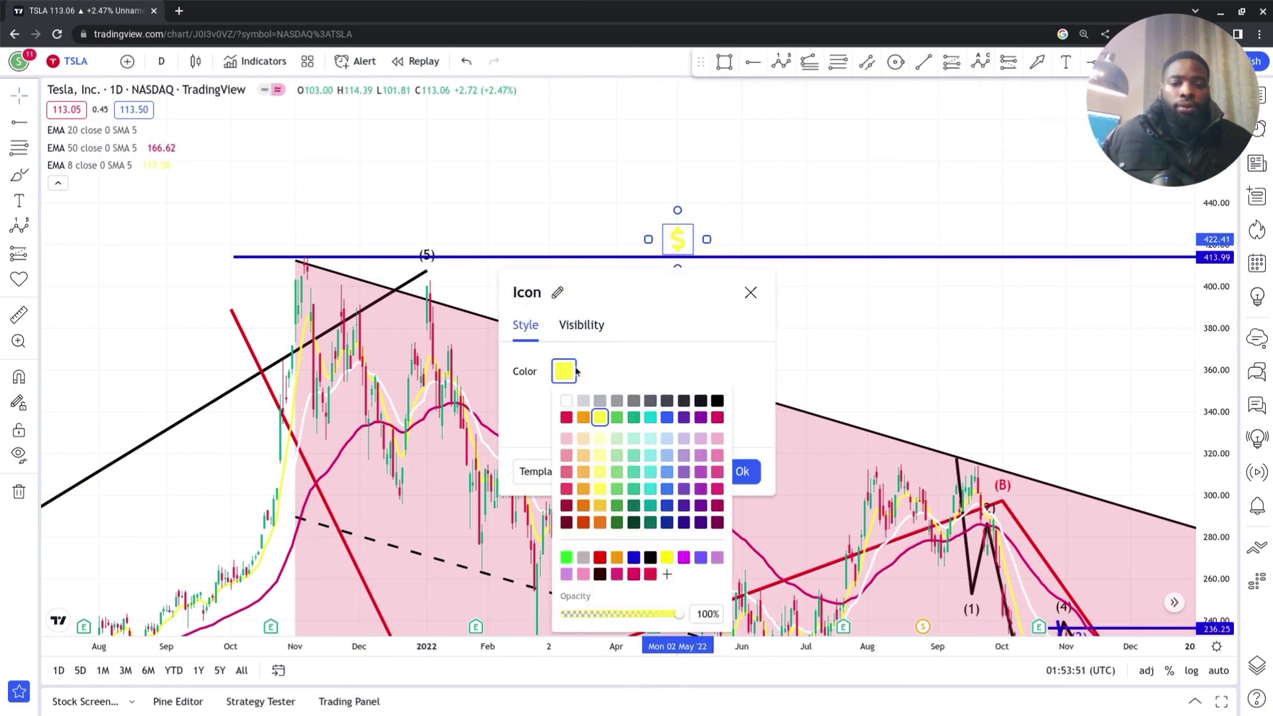
{"action": "left_click", "coordinate": [717, 400]}
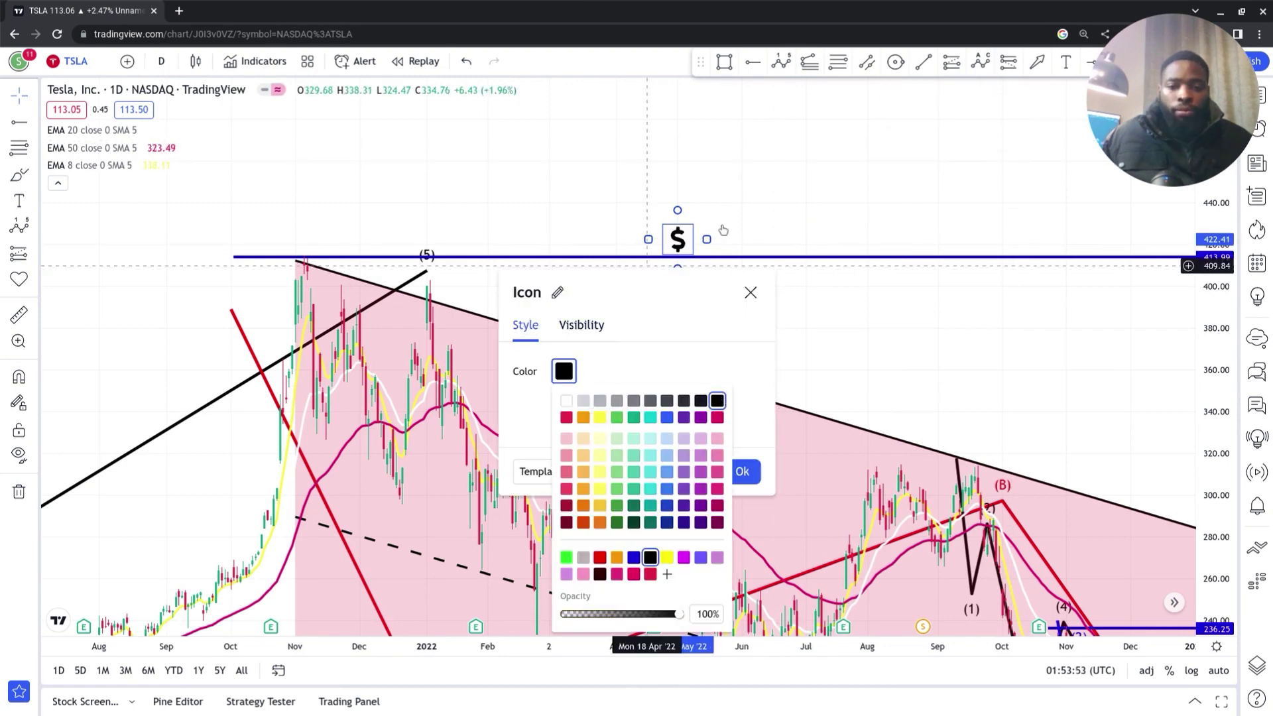
{"action": "left_click", "coordinate": [681, 246]}
{"action": "left_click", "coordinate": [506, 228]}
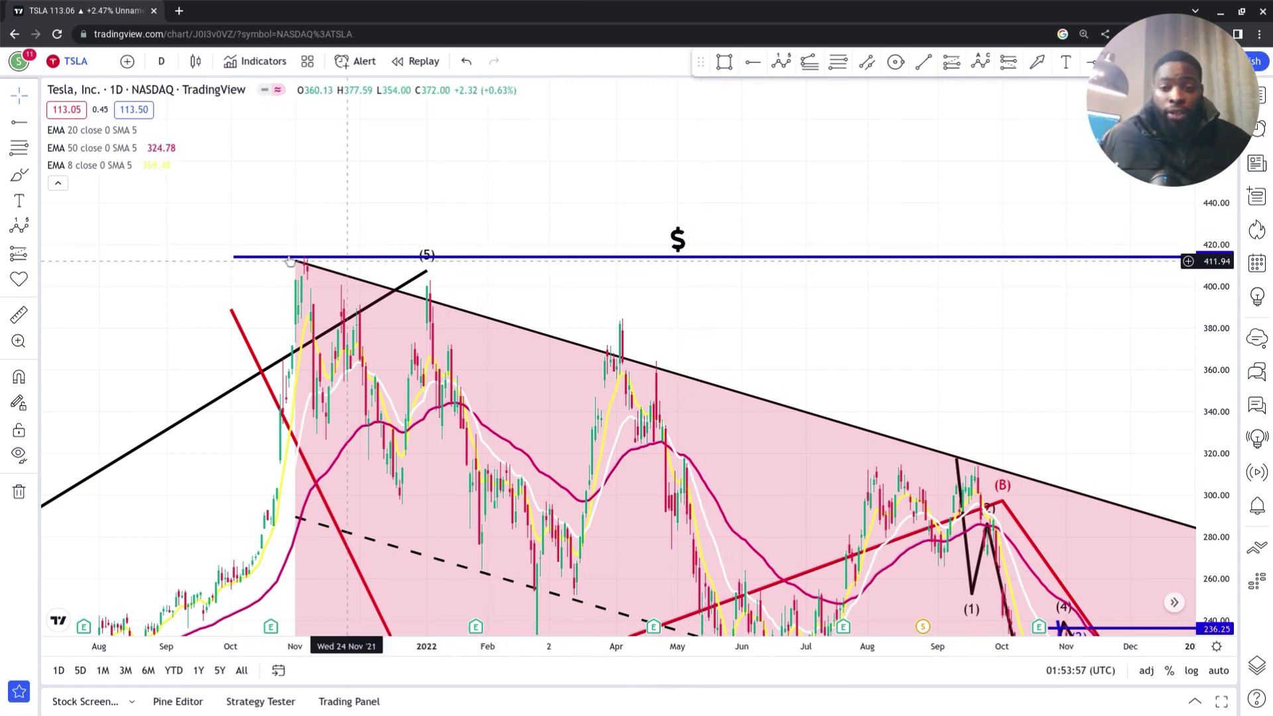
{"action": "left_click", "coordinate": [323, 269]}
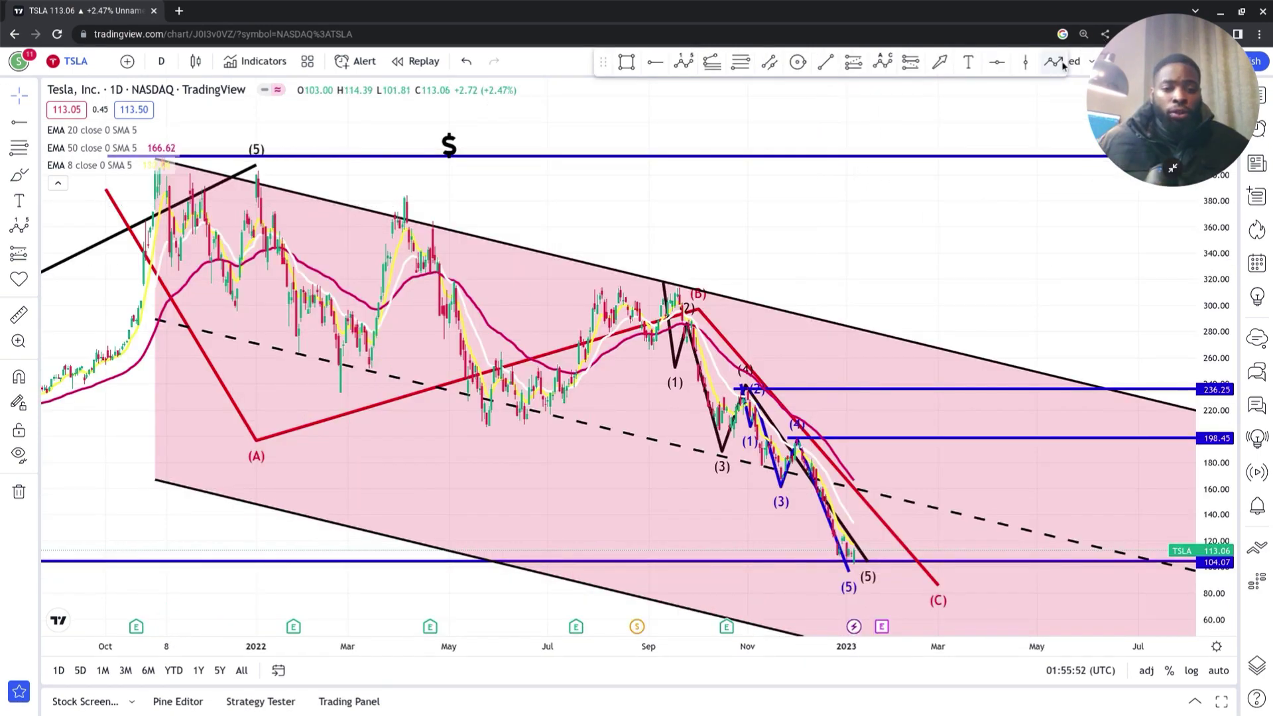
- Draw a rising zigzag path with an arrowhead from about 104 in January 2023, with points at about 255, 187, 446, 333 and 465
{"action": "left_click", "coordinate": [1059, 63]}
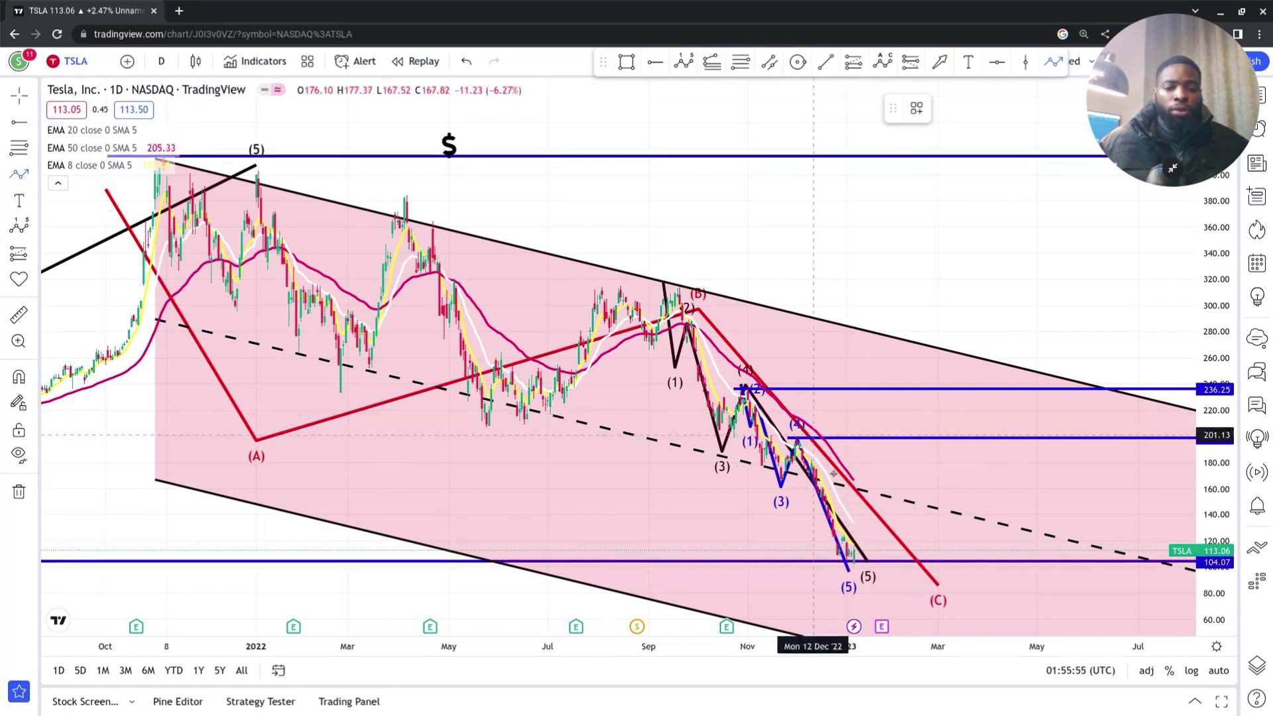
{"action": "left_click", "coordinate": [858, 560]}
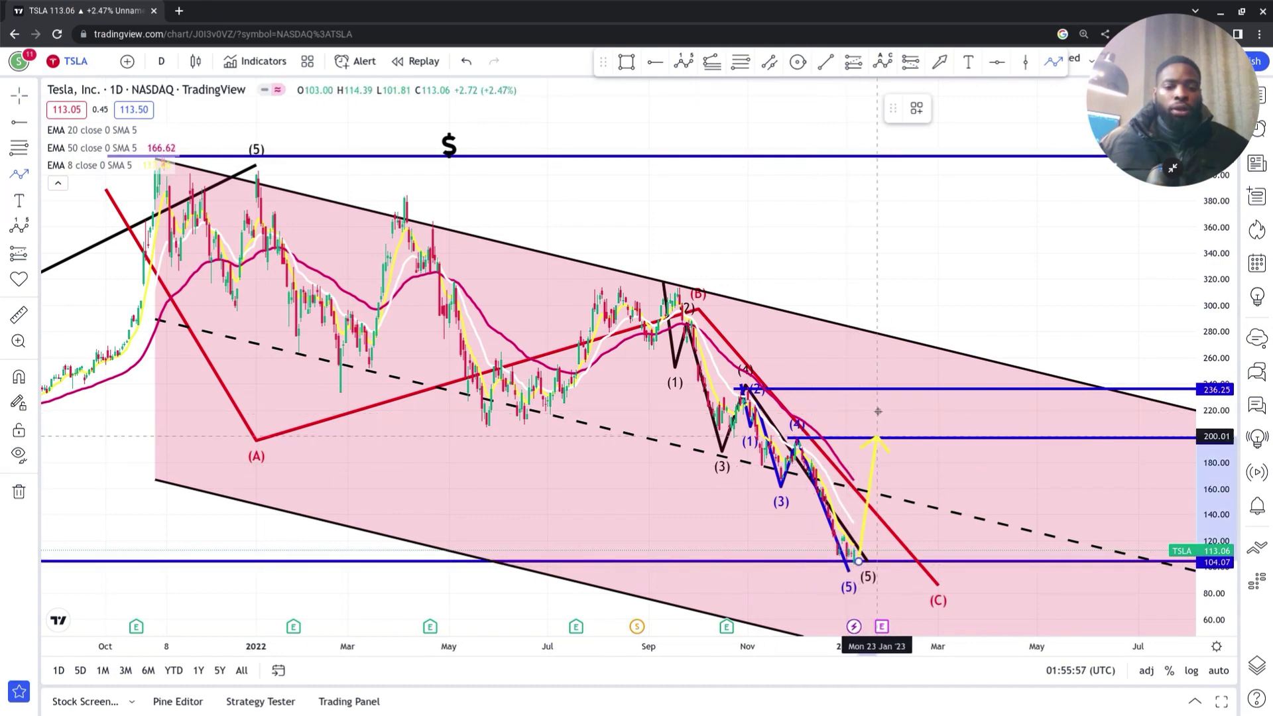
{"action": "left_click", "coordinate": [889, 364]}
{"action": "left_click", "coordinate": [954, 455]}
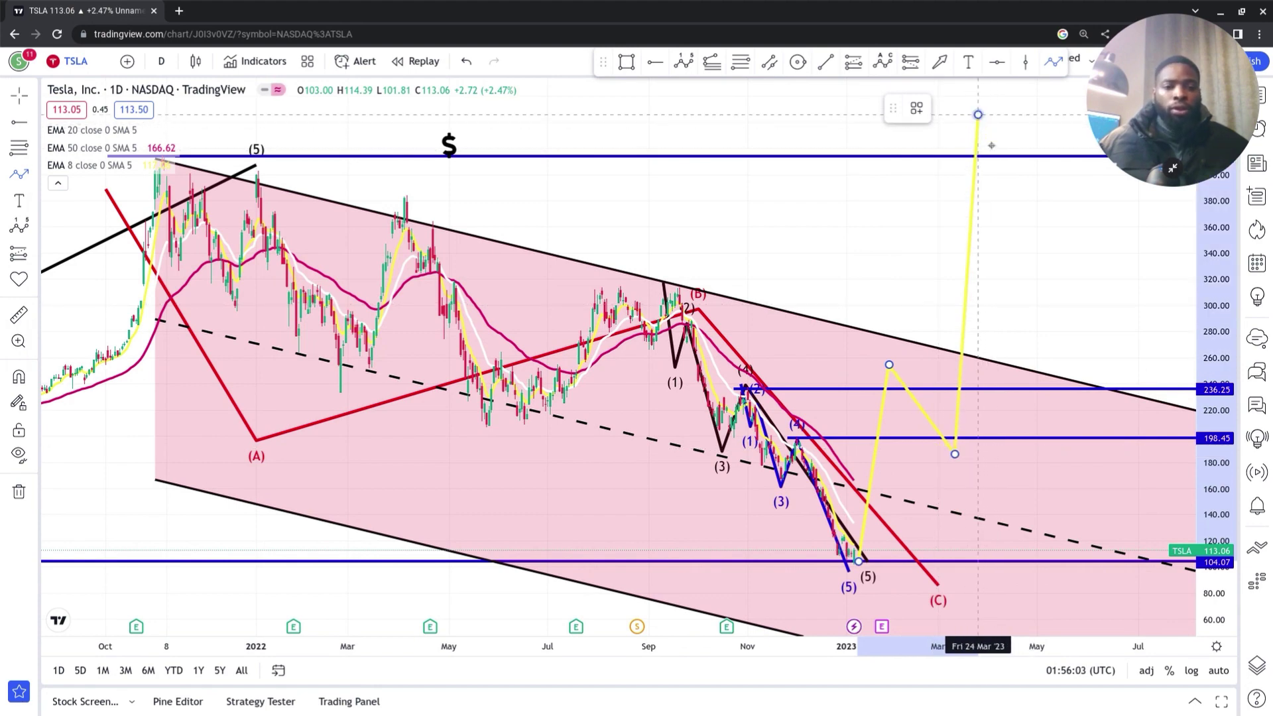
{"action": "left_click", "coordinate": [977, 114]}
{"action": "left_click", "coordinate": [1035, 262]}
{"action": "left_click", "coordinate": [1083, 90]}
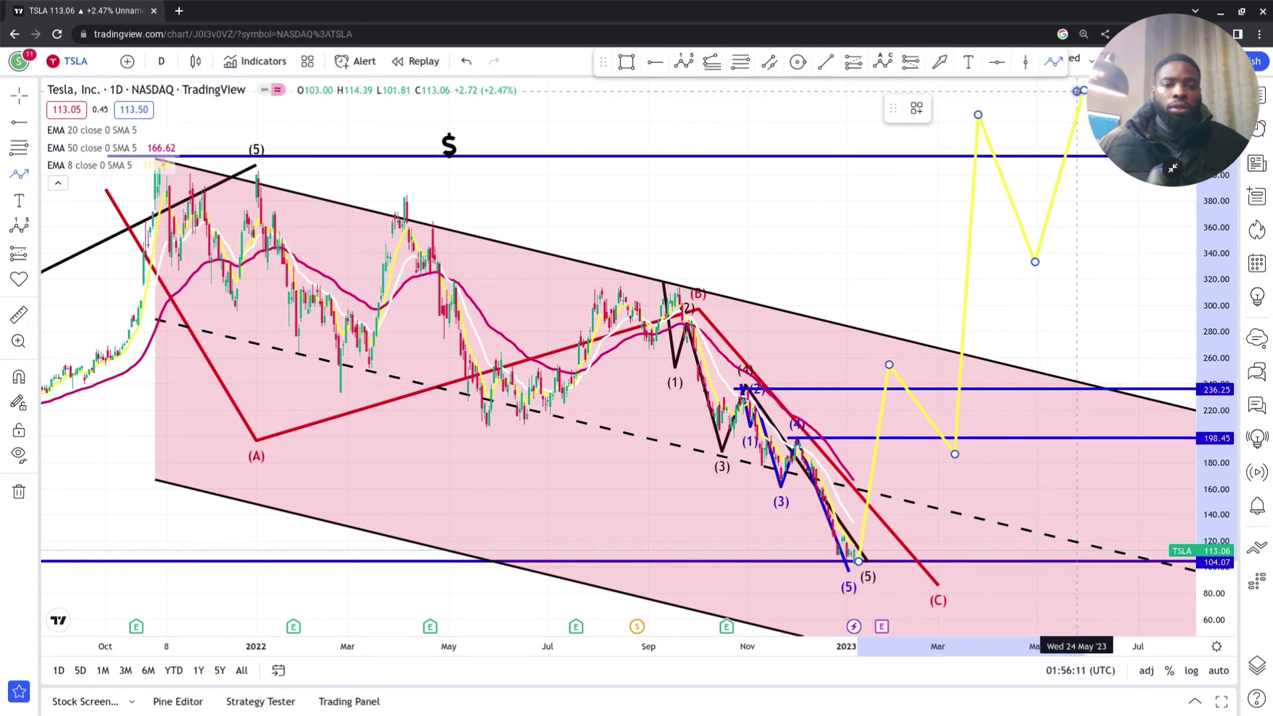
{"action": "left_click", "coordinate": [1077, 91]}
- Recolor the rising projection path black and extend its arrow tip to about 476 in early June 2023
{"action": "left_click", "coordinate": [945, 108]}
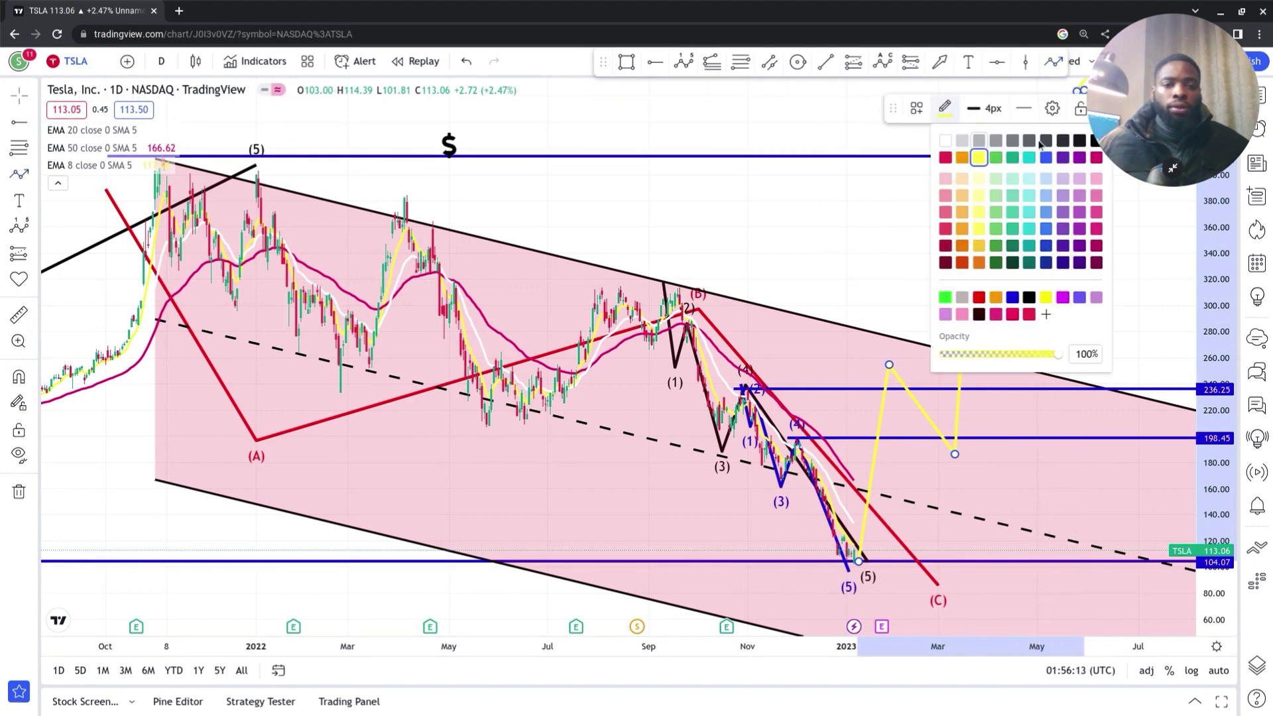
{"action": "left_click", "coordinate": [1095, 141]}
{"action": "left_click_drag", "start_coordinate": [1095, 141], "coordinate": [953, 197]}
{"action": "left_click", "coordinate": [937, 147]}
{"action": "left_click_drag", "start_coordinate": [937, 147], "coordinate": [958, 131]}
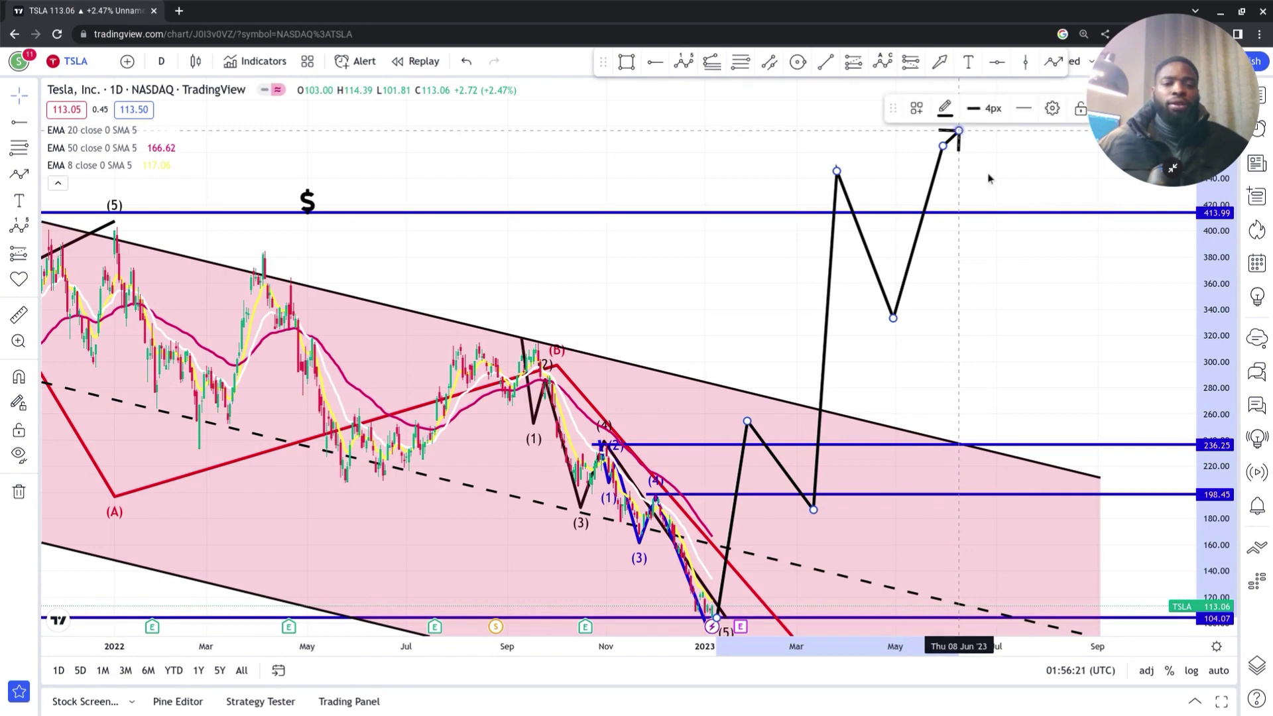
{"action": "left_click", "coordinate": [749, 360]}
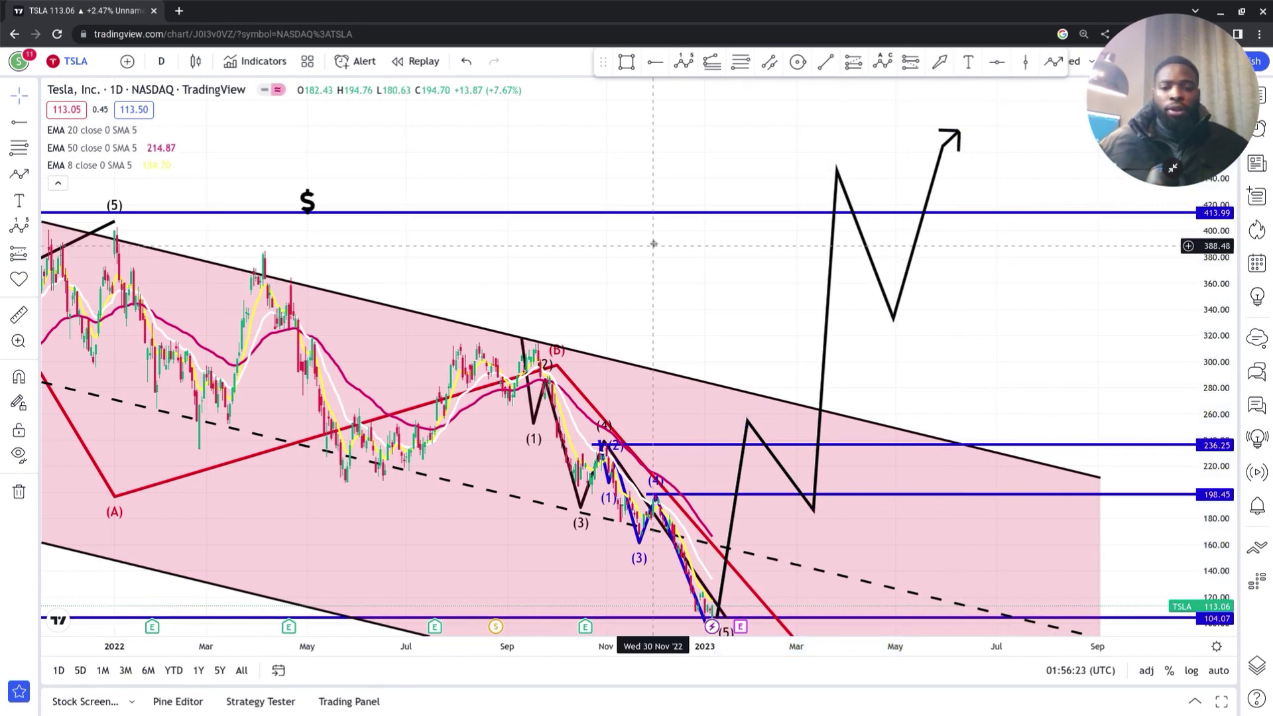
- Switch the Tesla chart interval to 3 months
{"action": "scroll", "coordinate": [872, 332], "scroll_direction": "left", "scroll_amount": 5}
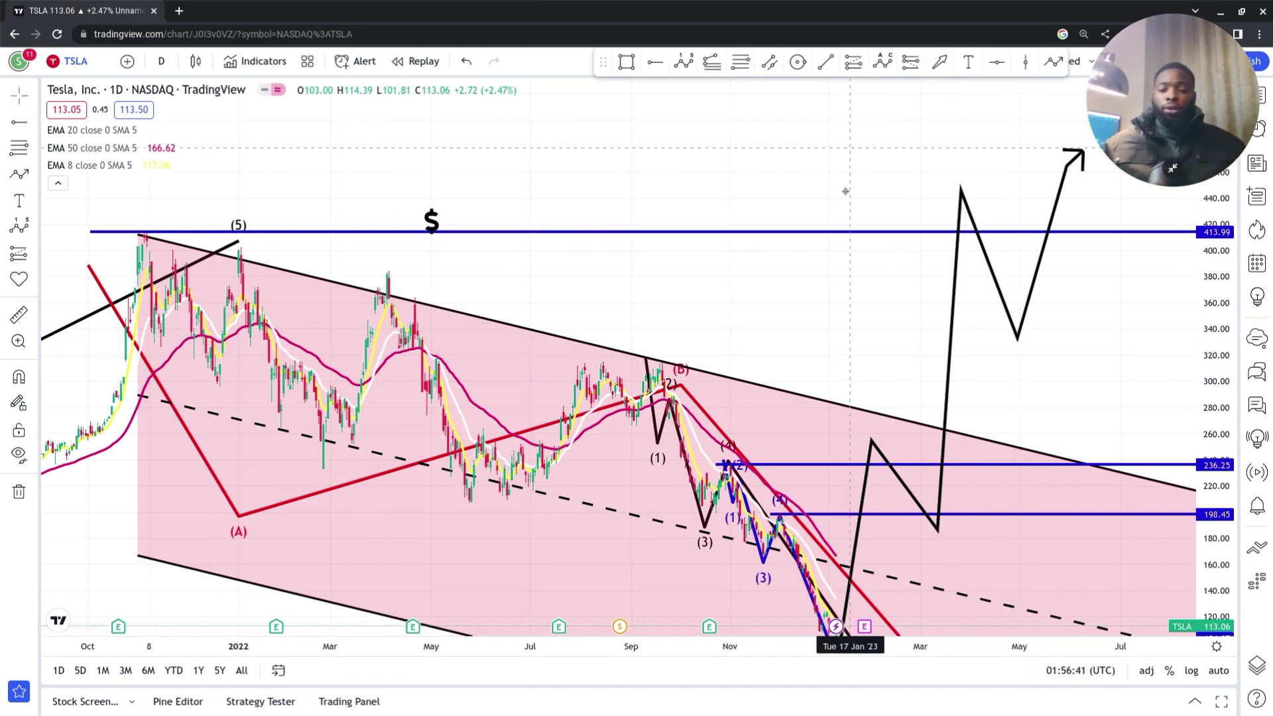
{"action": "left_click", "coordinate": [161, 61]}
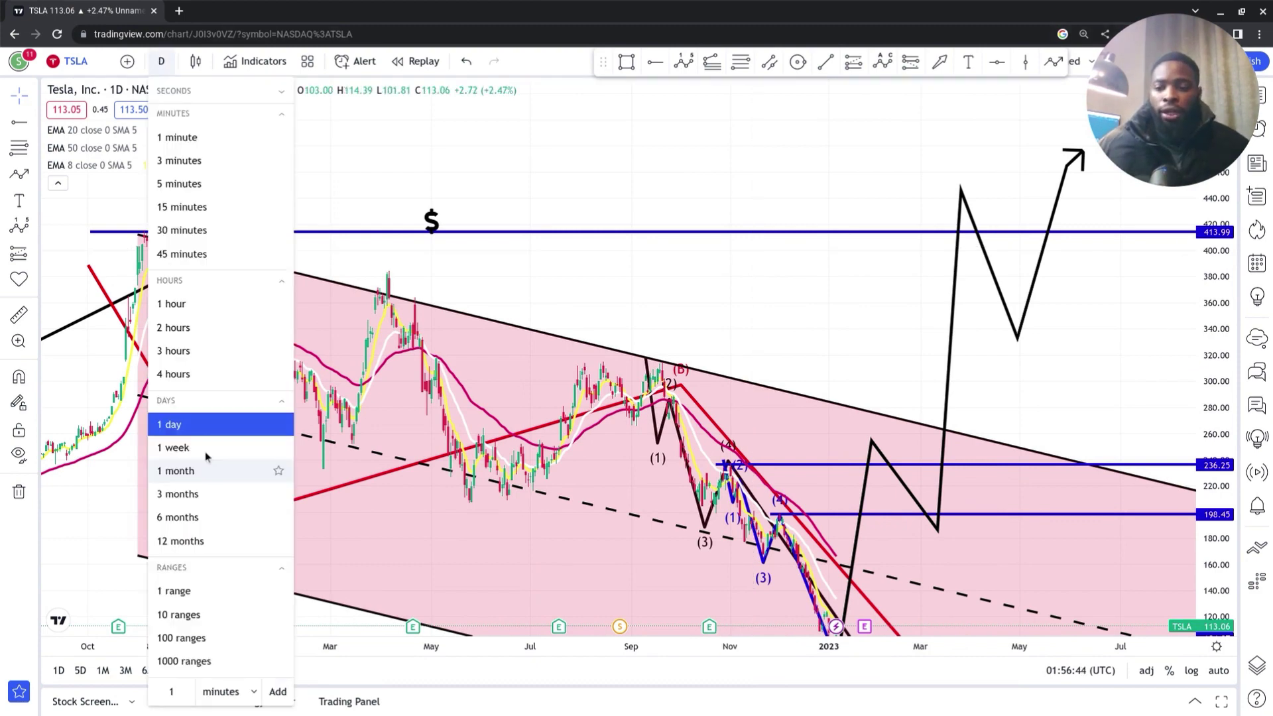
{"action": "left_click", "coordinate": [201, 504]}
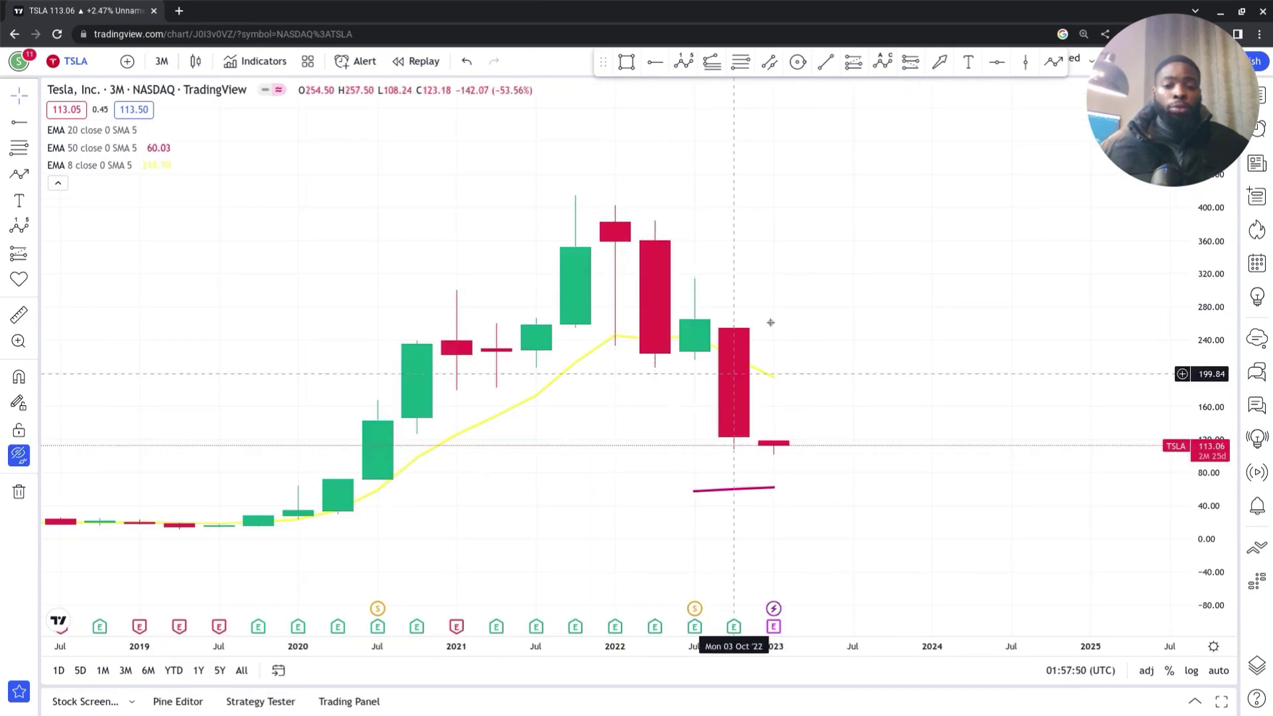
- Draw an ABC correction from about 394 in January 2022, with A at about 188, B at about 319 and C at about 60
{"action": "left_click", "coordinate": [880, 63]}
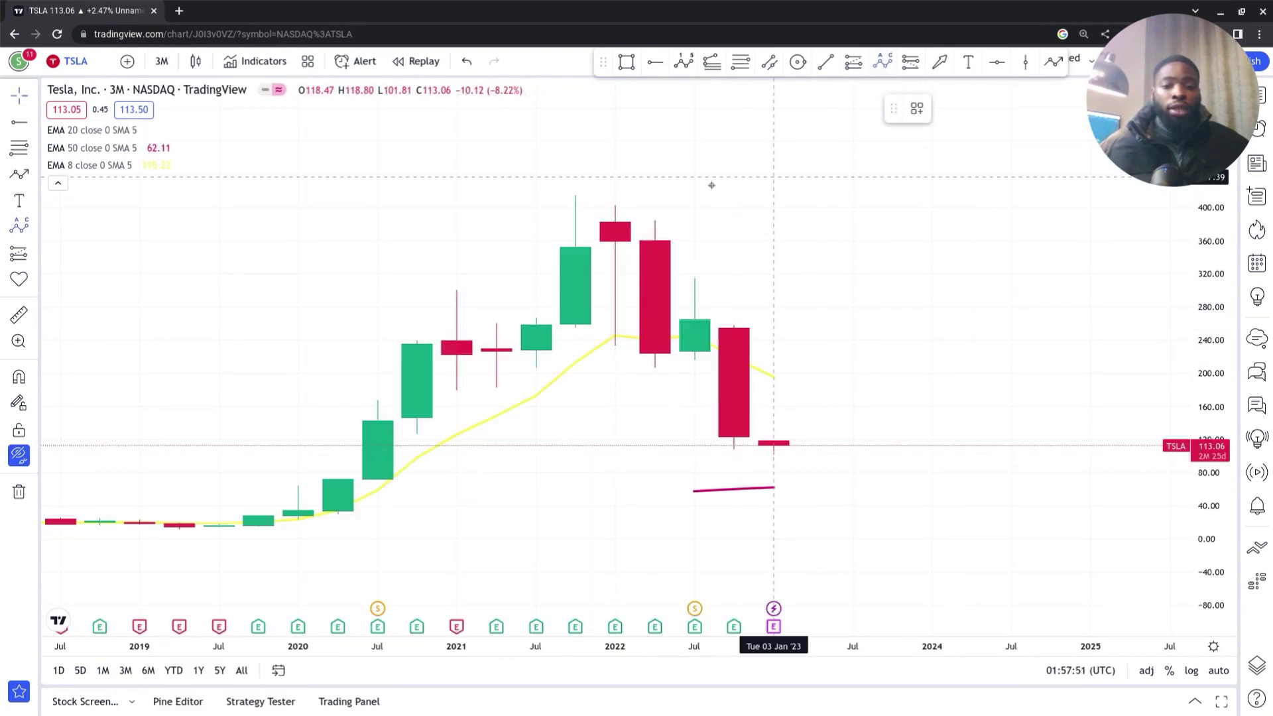
{"action": "left_click", "coordinate": [615, 212]}
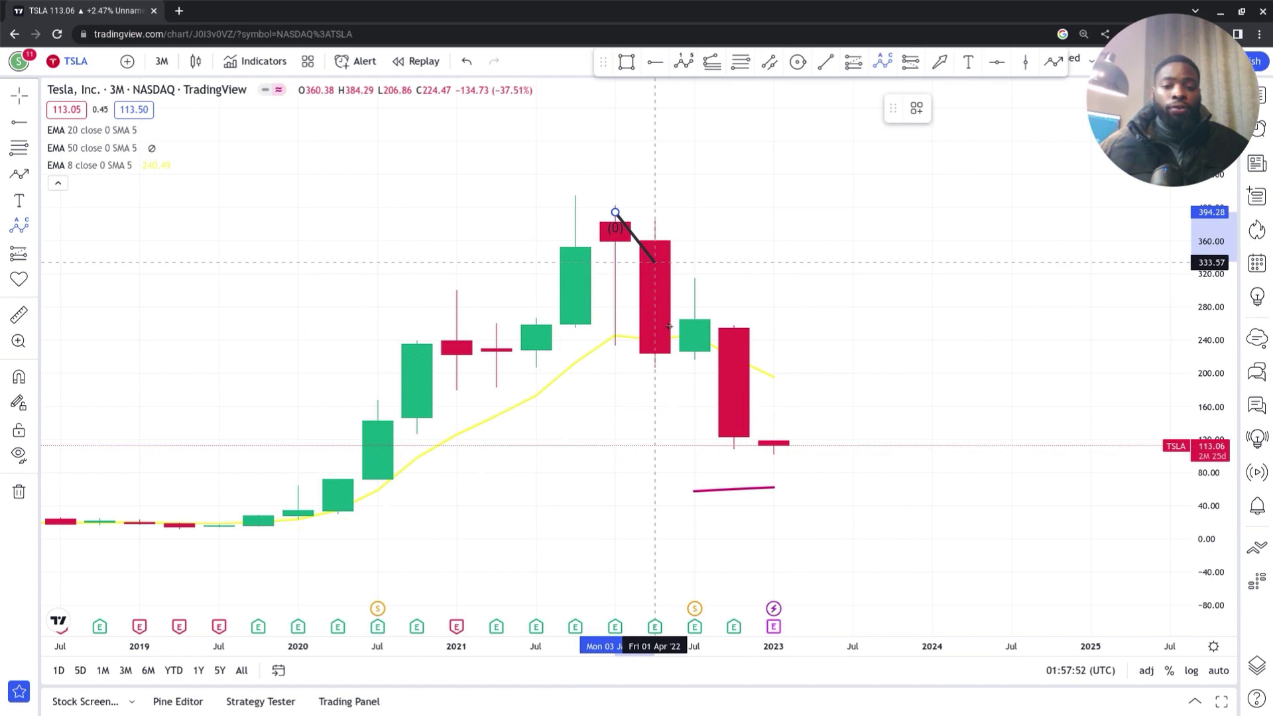
{"action": "left_click", "coordinate": [695, 383]}
{"action": "left_click", "coordinate": [734, 275]}
{"action": "left_click", "coordinate": [837, 489]}
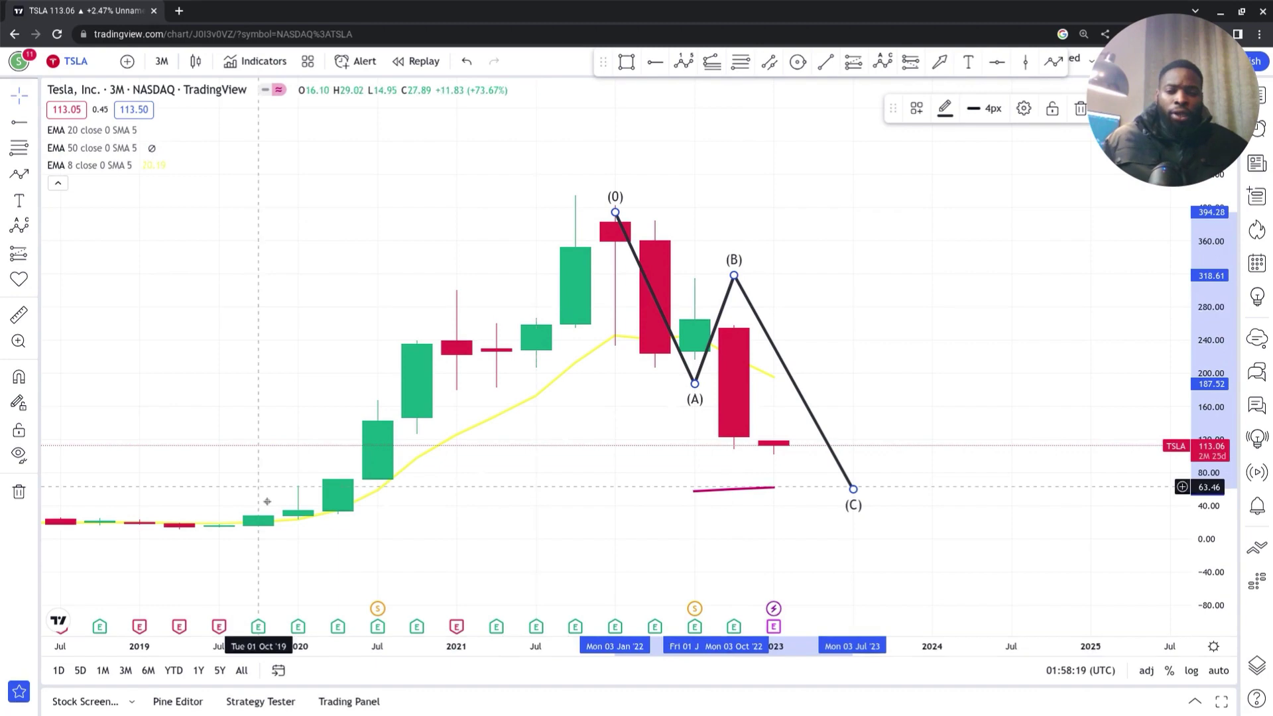
{"action": "left_click", "coordinate": [298, 544]}
{"action": "left_click_drag", "start_coordinate": [497, 524], "coordinate": [863, 503]}
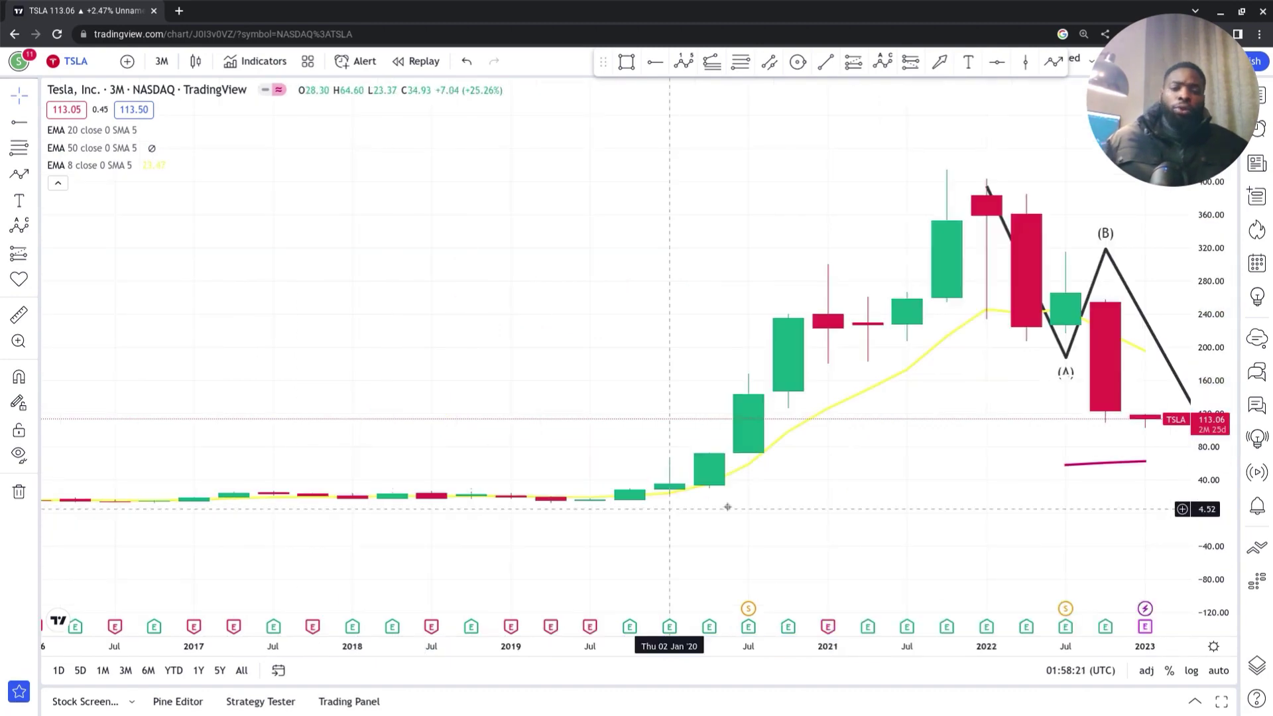
{"action": "left_click_drag", "start_coordinate": [566, 530], "coordinate": [418, 529]}
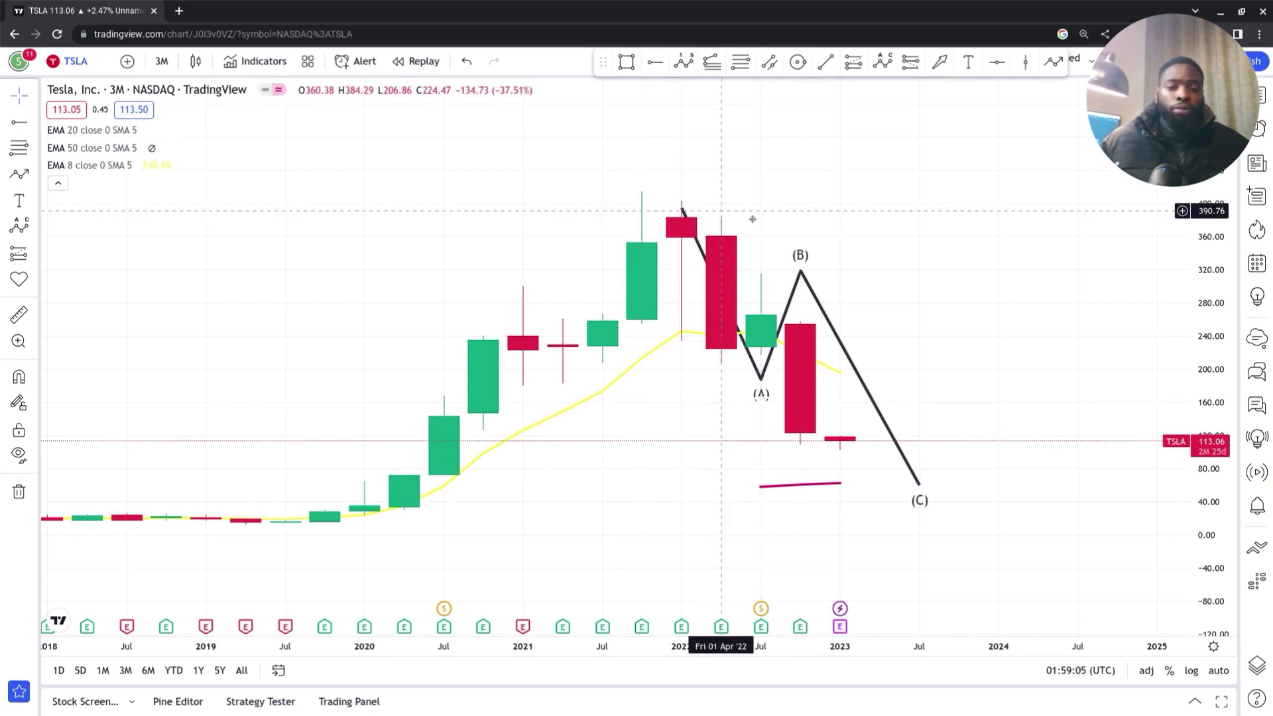
{"action": "key", "text": "ctrl+z"}
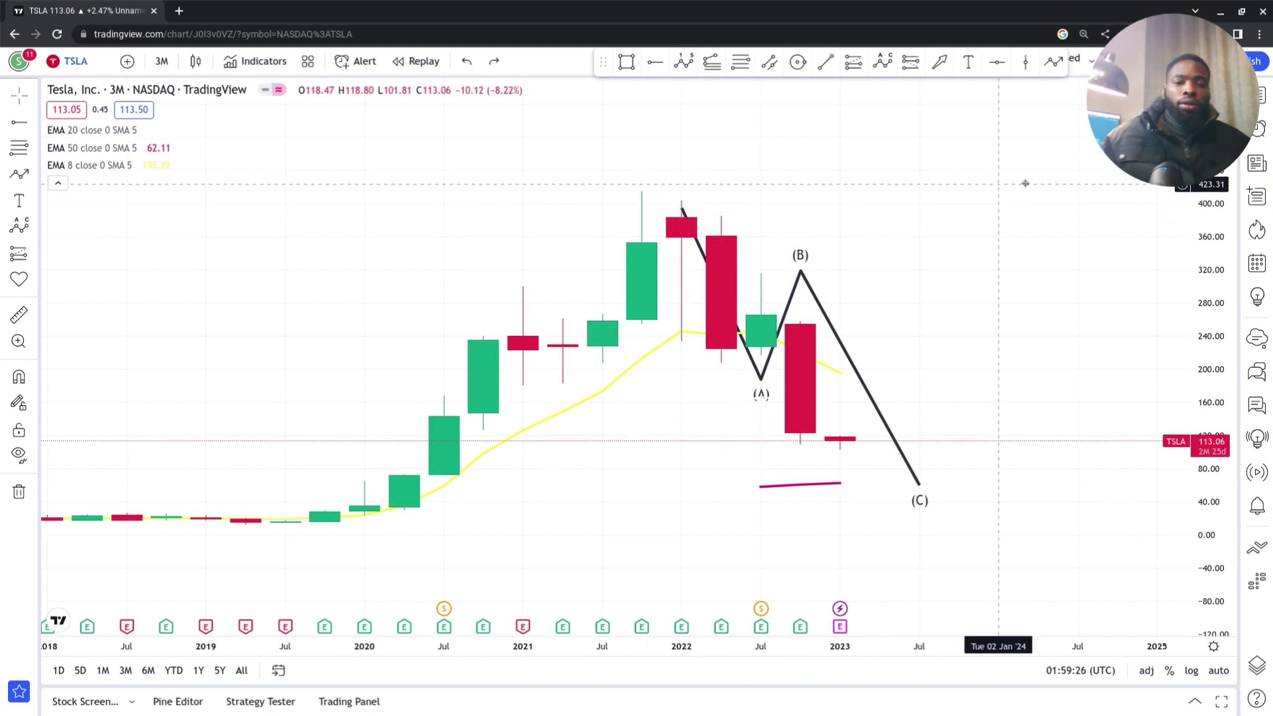
- Draw a rising arrow path from about 110 in July 2023, with points at about 272, 185, 460, 255 and 542
{"action": "left_click", "coordinate": [1053, 61]}
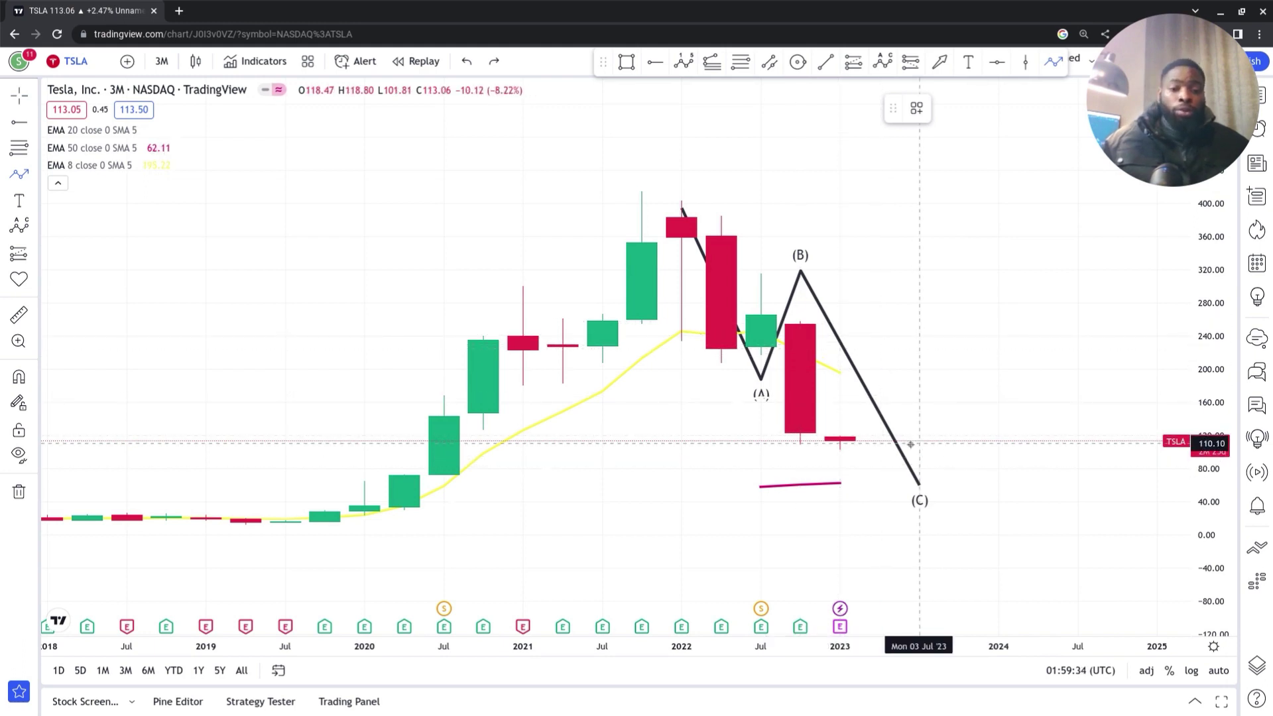
{"action": "mouse_move", "coordinate": [919, 443]}
{"action": "left_mouse_down"}
{"action": "mouse_move", "coordinate": [917, 397]}
{"action": "mouse_move", "coordinate": [935, 352]}
{"action": "mouse_move", "coordinate": [959, 338]}
{"action": "mouse_move", "coordinate": [958, 310]}
{"action": "left_mouse_up"}
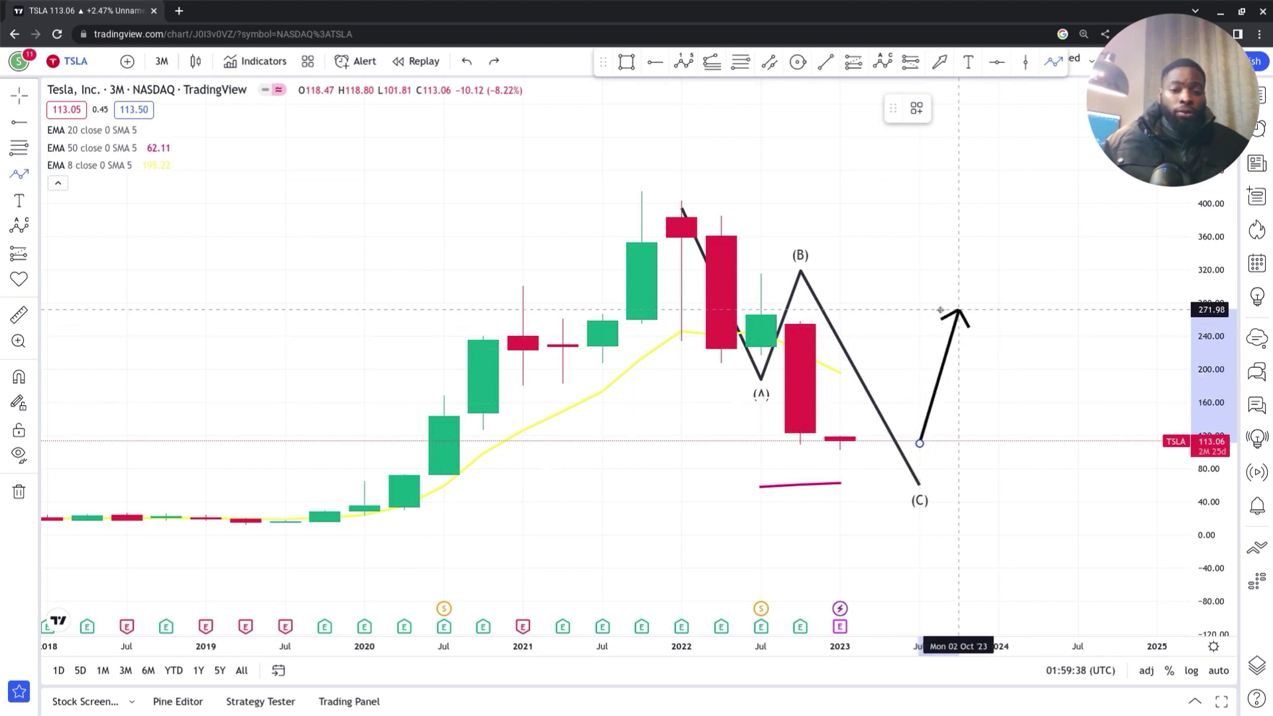
{"action": "left_click", "coordinate": [998, 381]}
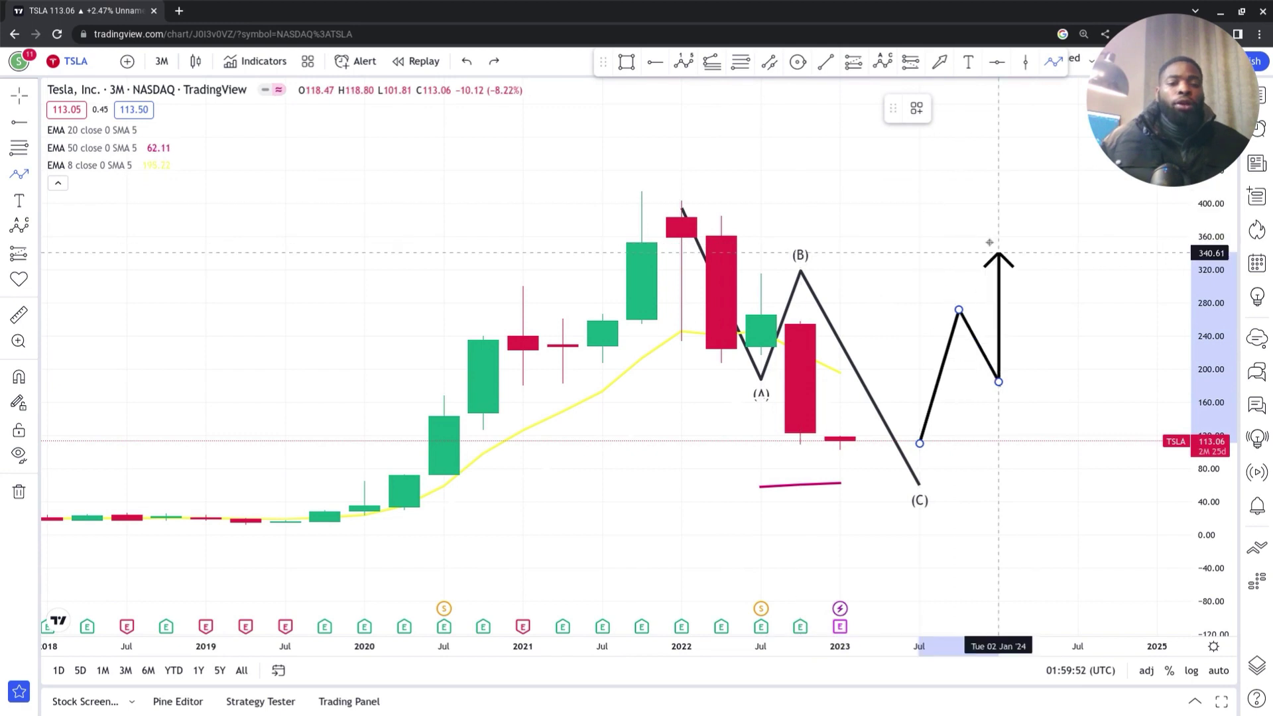
{"action": "double_click", "coordinate": [1038, 154]}
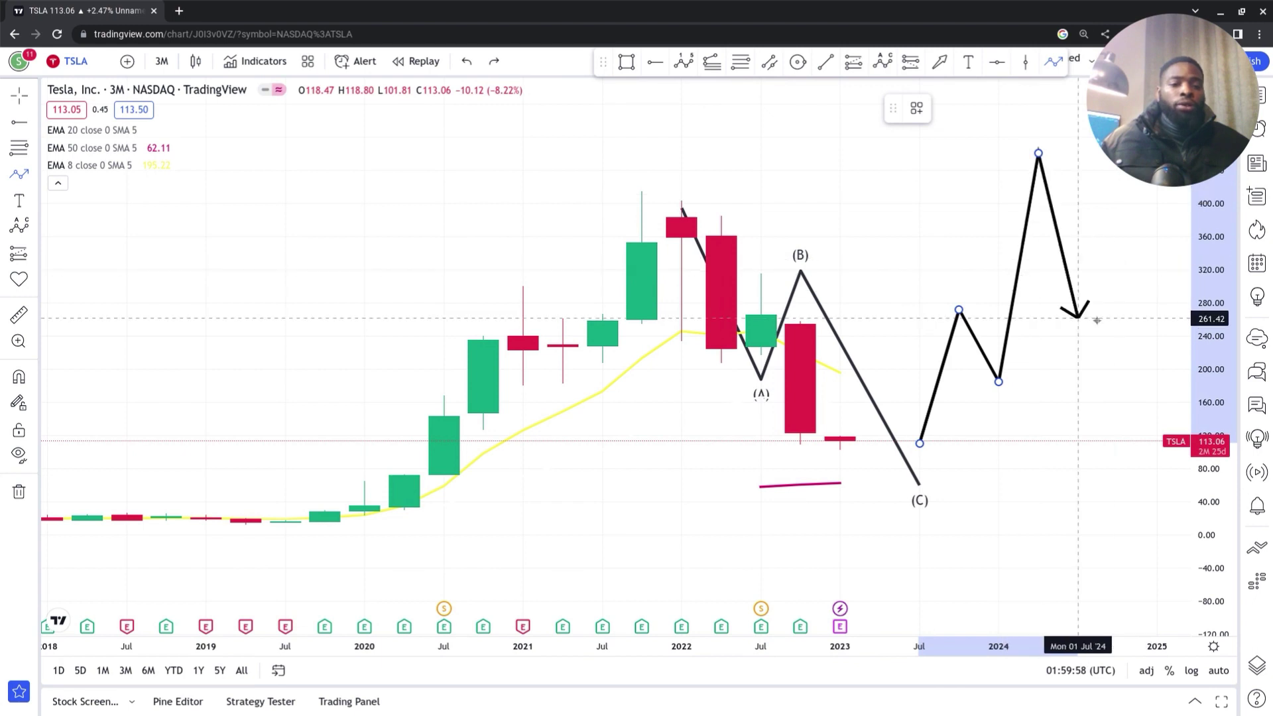
{"action": "left_click", "coordinate": [1117, 323]}
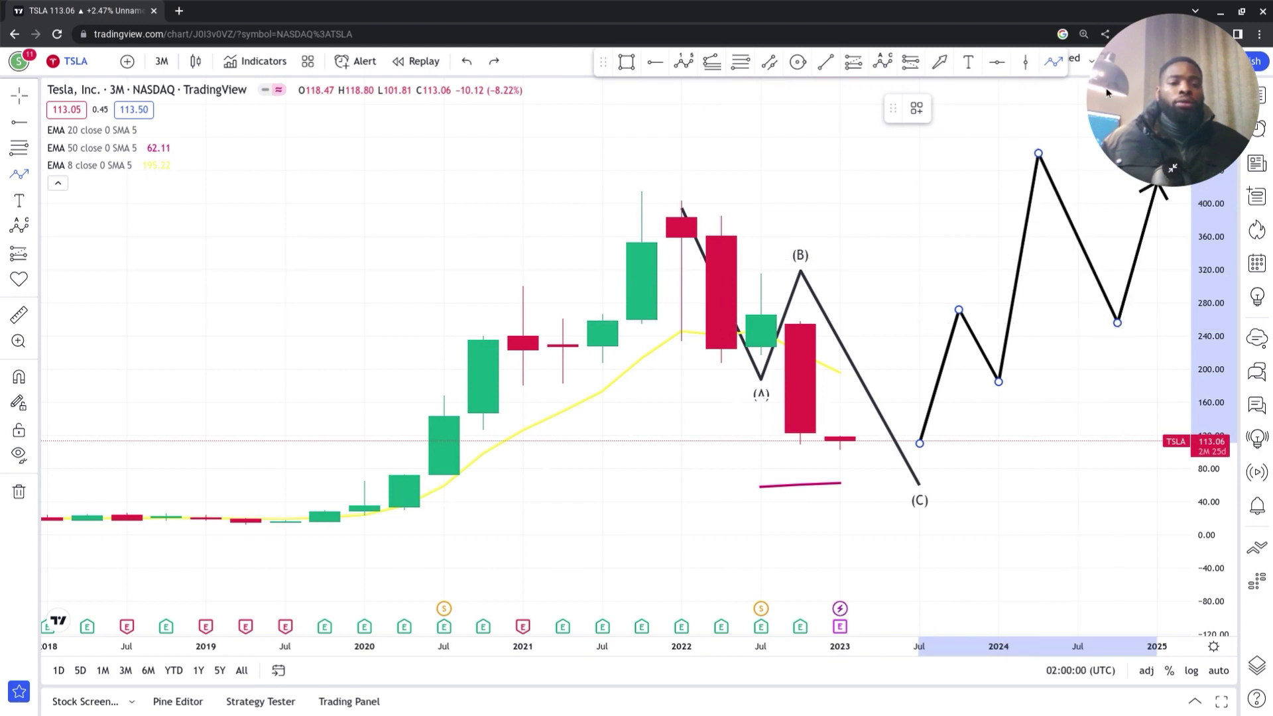
{"action": "left_click", "coordinate": [1079, 86]}
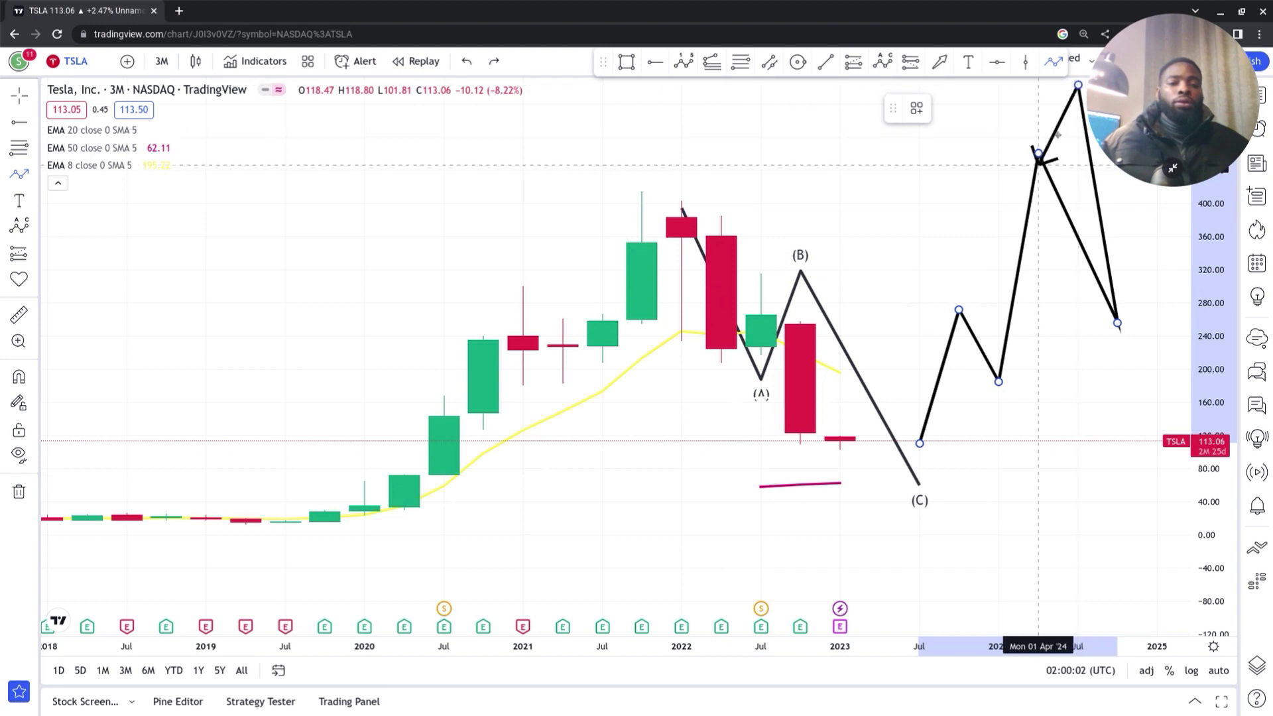
{"action": "double_click", "coordinate": [1078, 86]}
- Move the arrow tip of the projected path to about 530 in April 2025
{"action": "left_click_drag", "start_coordinate": [1078, 340], "coordinate": [898, 418]}
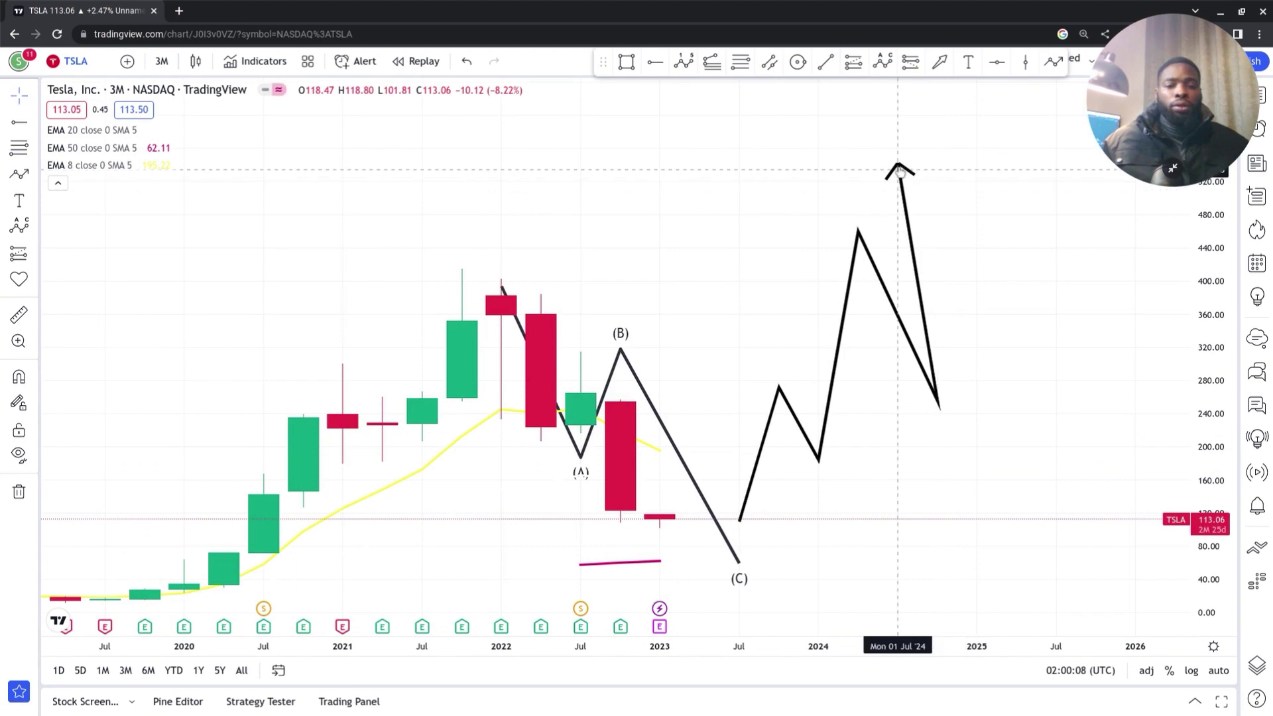
{"action": "left_click_drag", "start_coordinate": [898, 165], "coordinate": [1014, 177]}
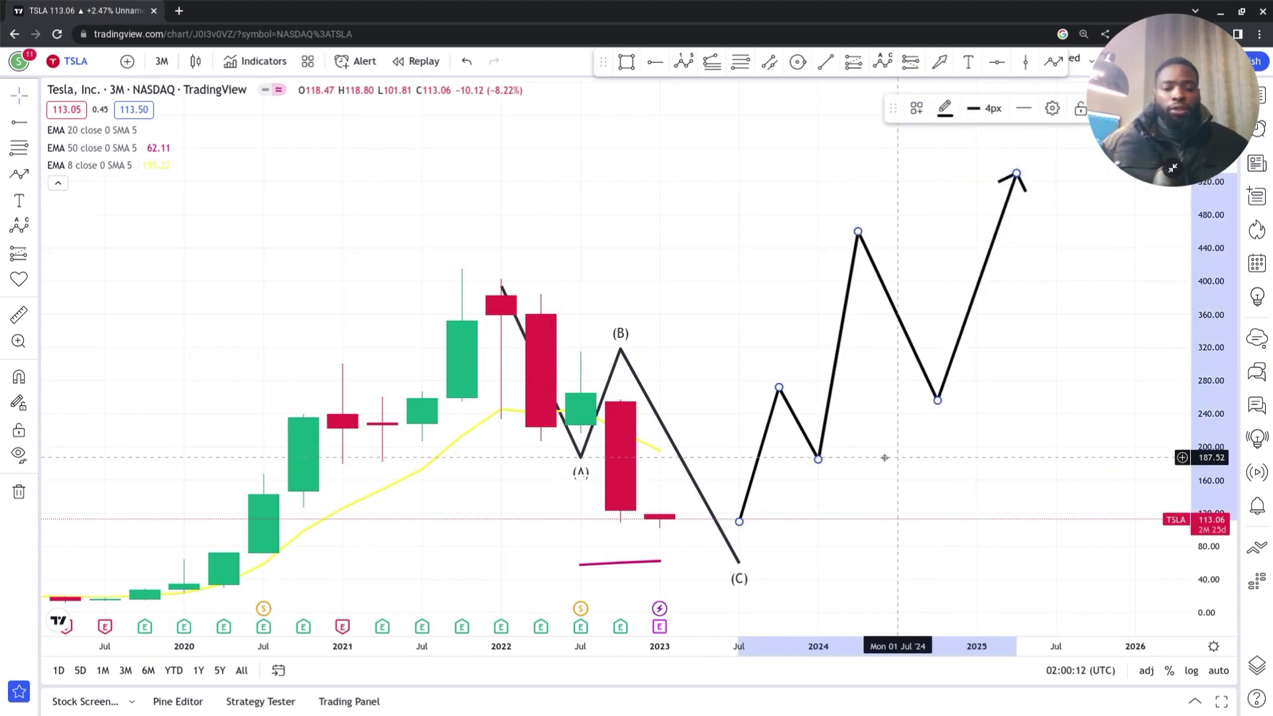
{"action": "left_click_drag", "start_coordinate": [884, 457], "coordinate": [991, 313]}
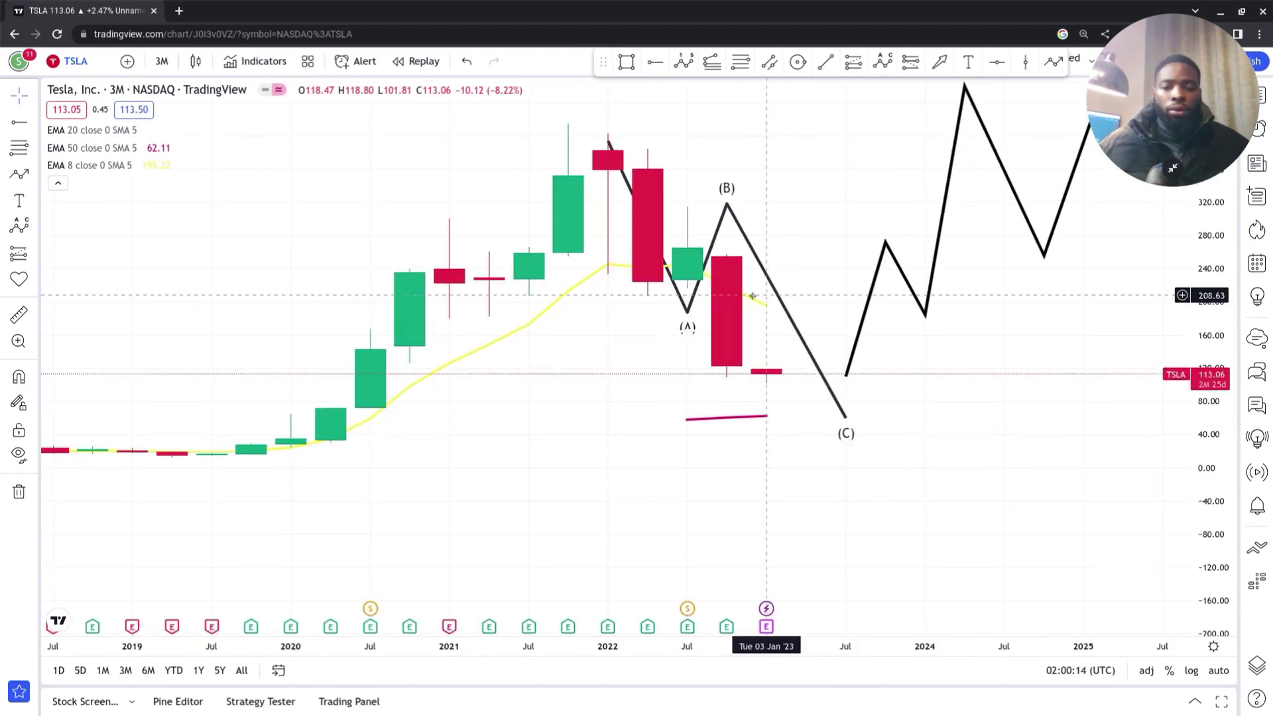
{"action": "left_click", "coordinate": [929, 288]}
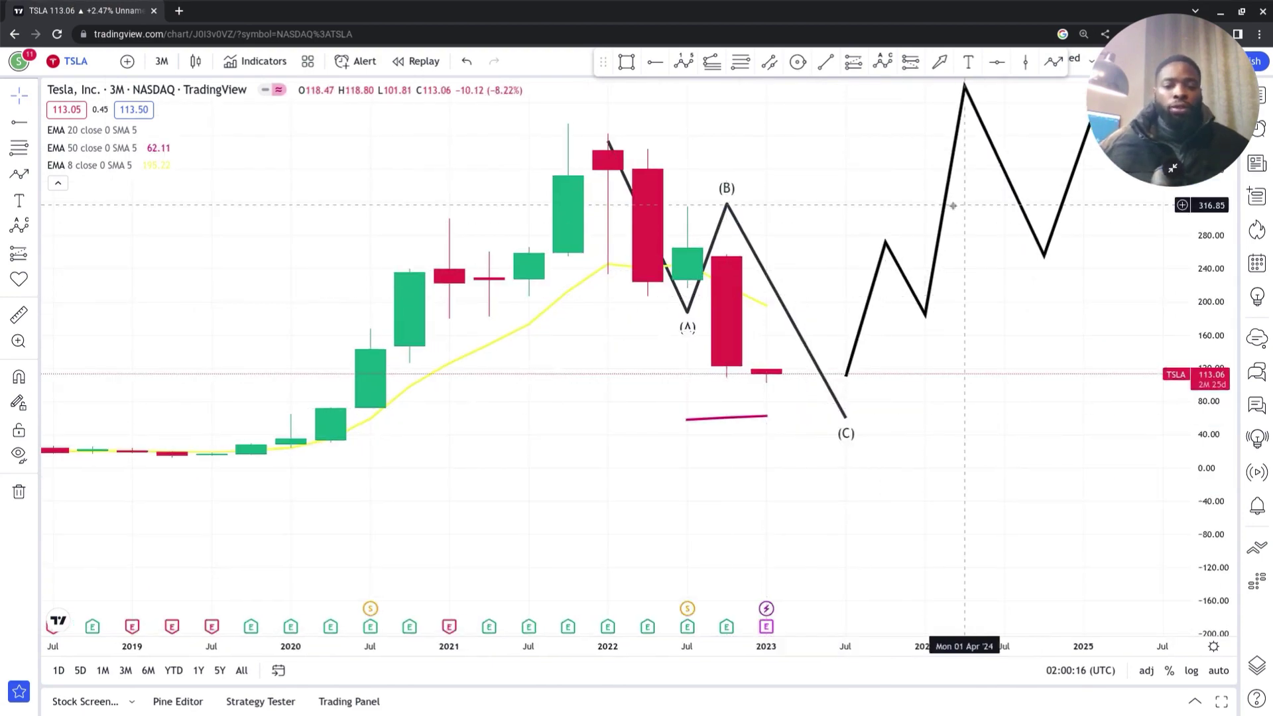
{"action": "left_click", "coordinate": [680, 218]}
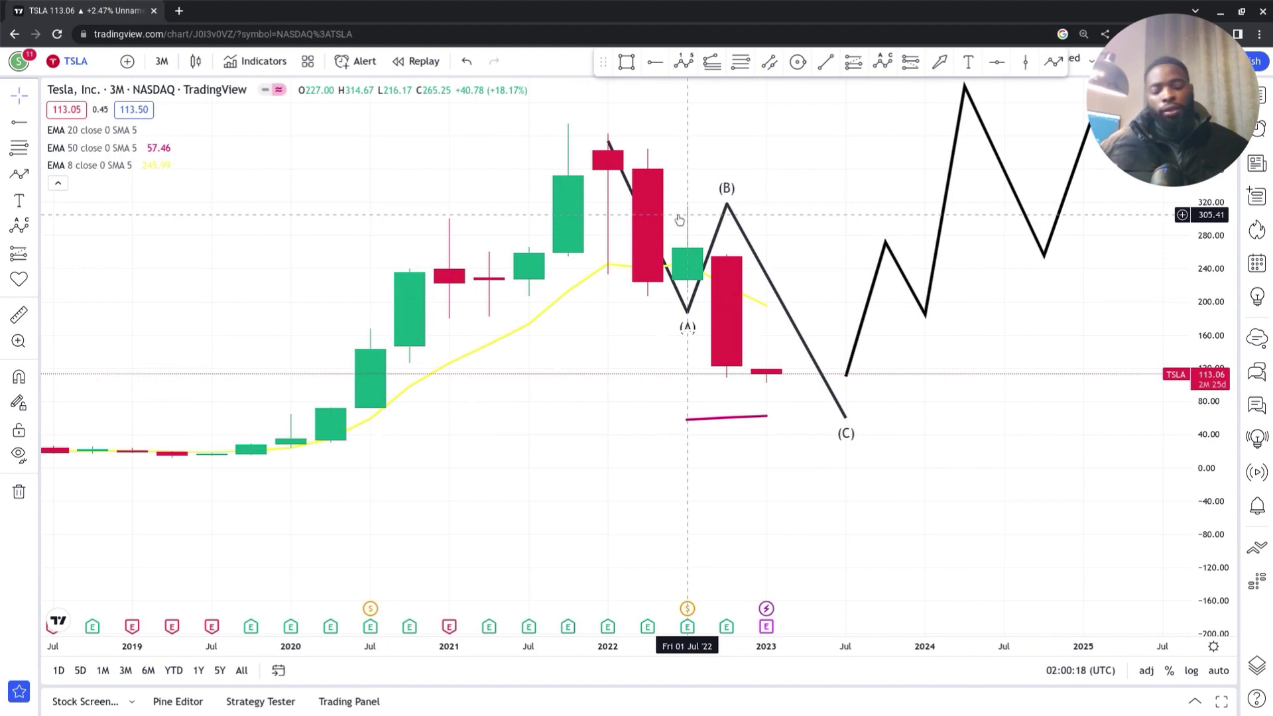